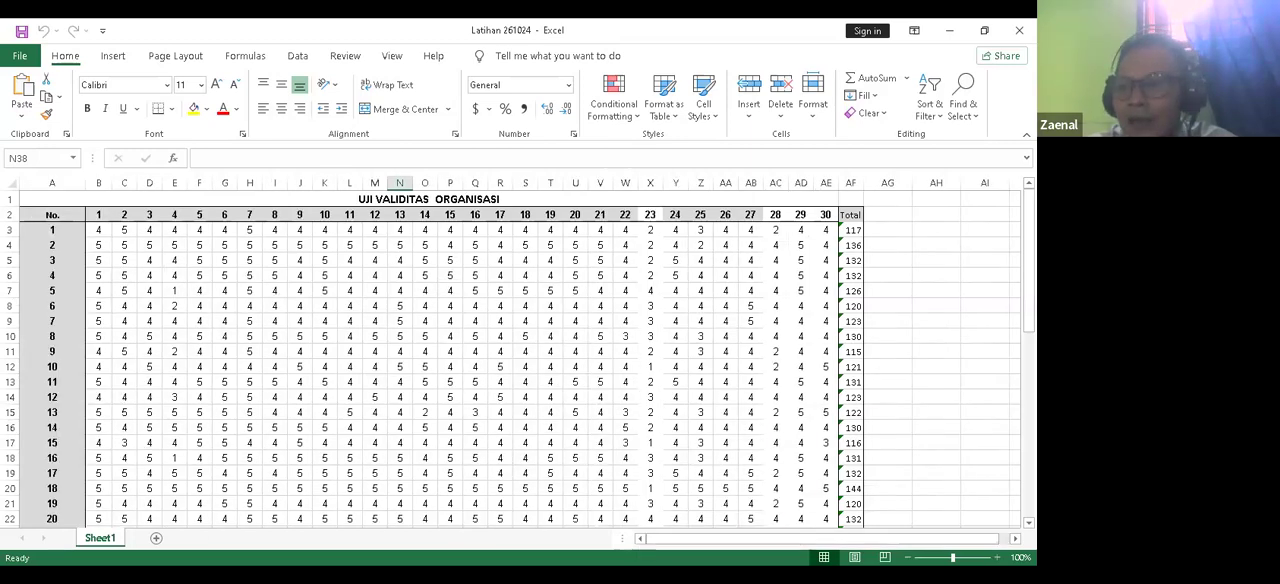
mouse_move(1028, 254)
left_mouse_down()
mouse_move(1028, 434)
mouse_move(1028, 254)
left_mouse_up()
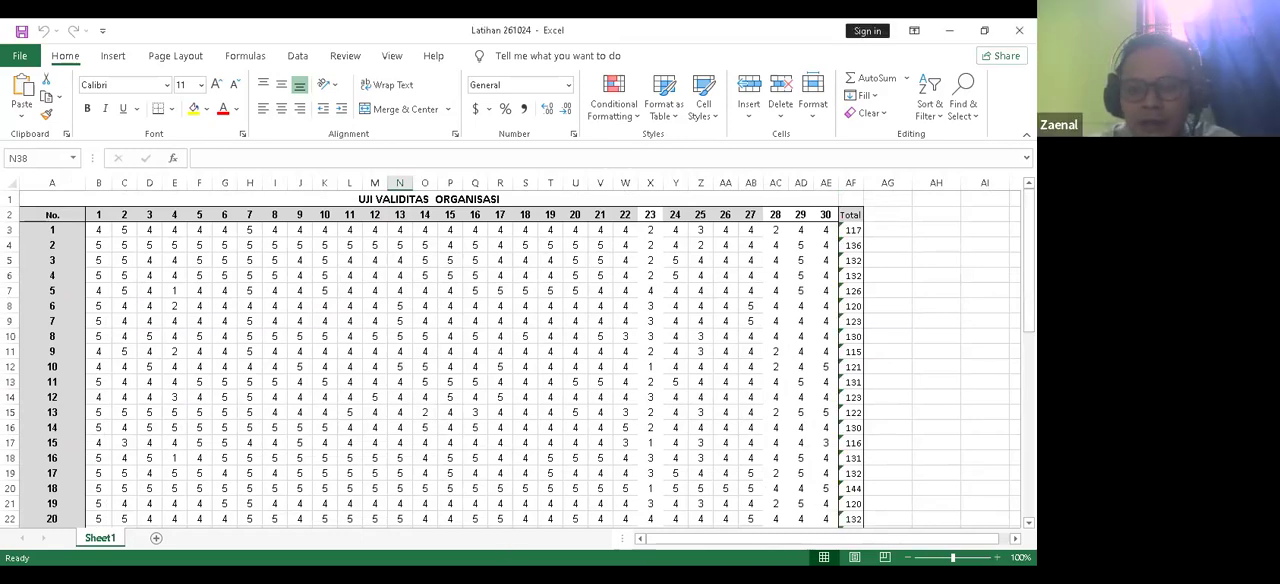
key("alt+Tab")
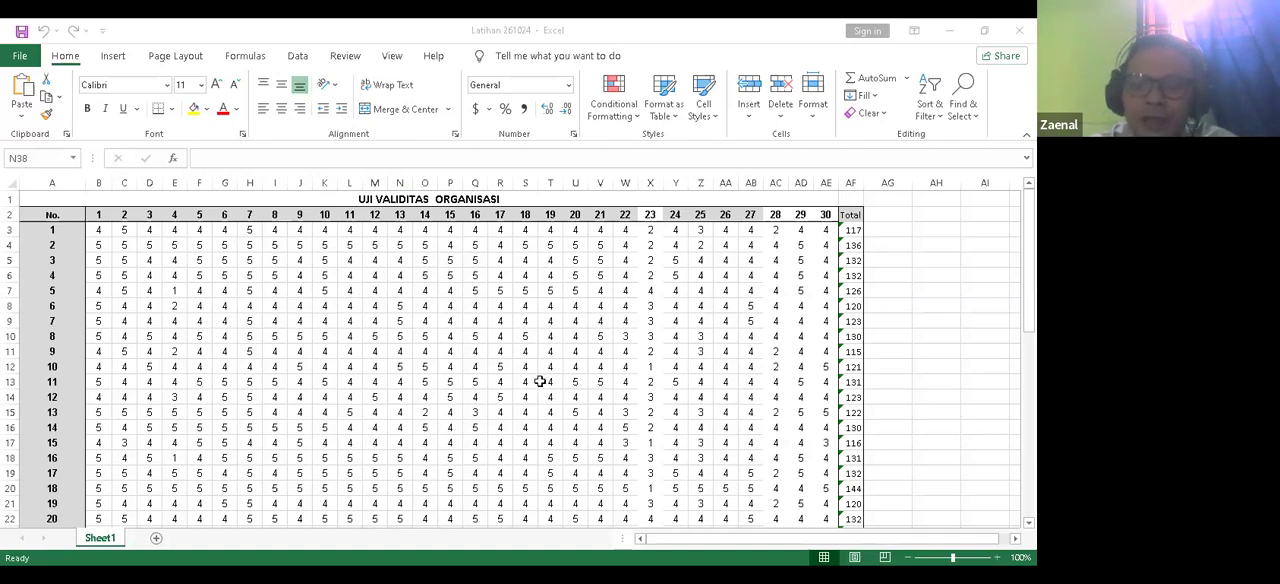
Step: Check that the Data Analysis tools are available for the questionnaire workbook
left_click(155, 98)
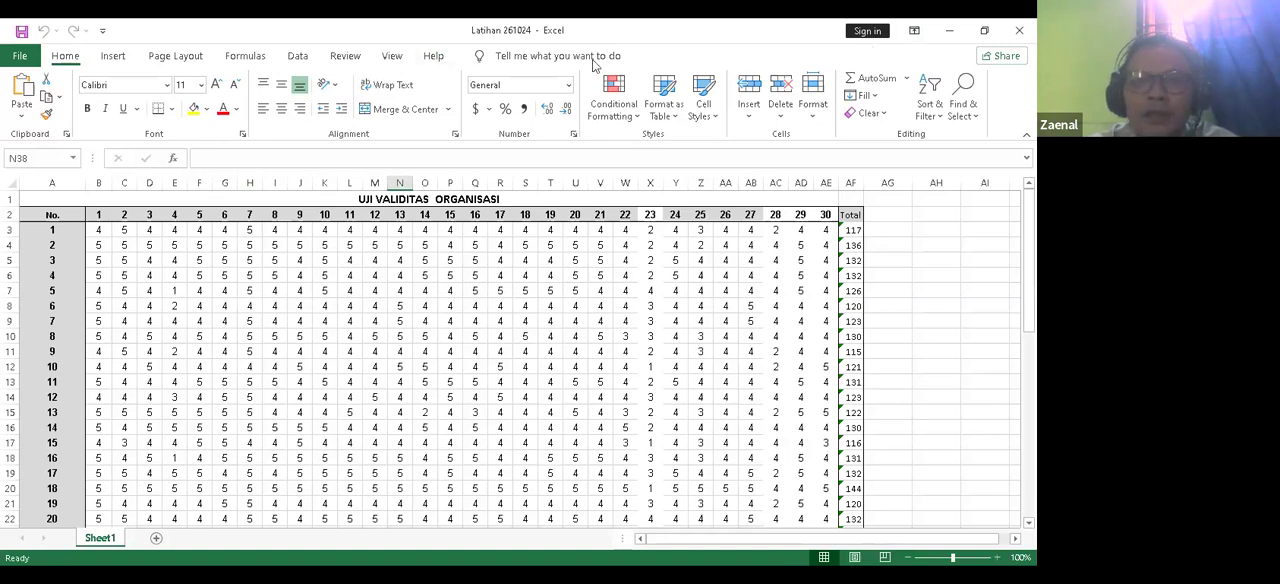
left_click(299, 57)
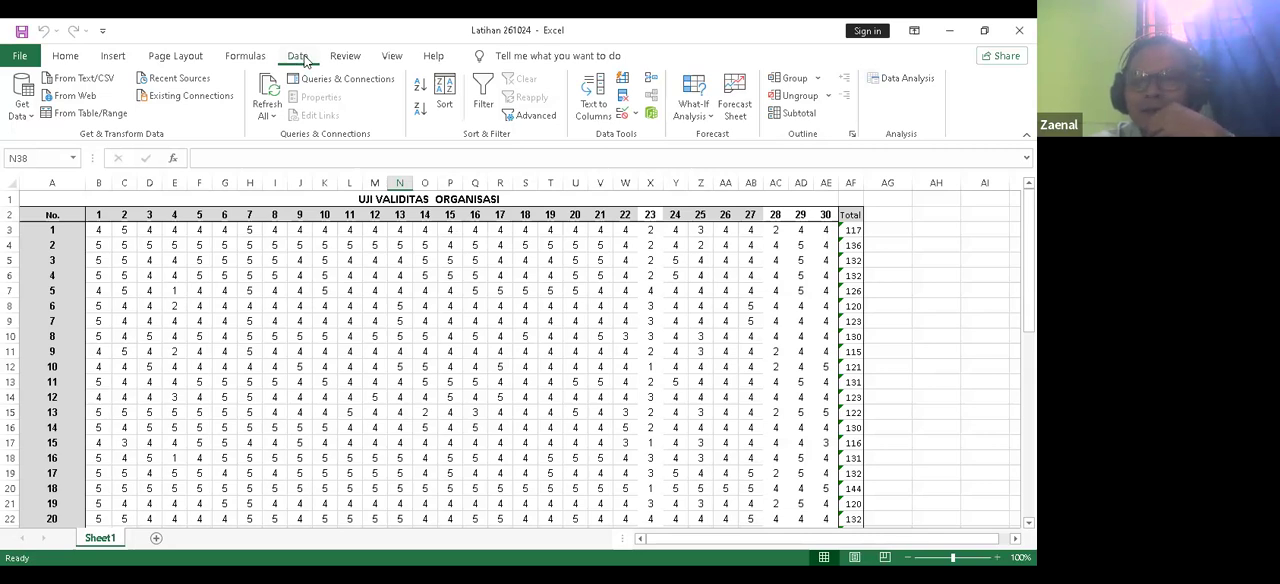
left_click(900, 79)
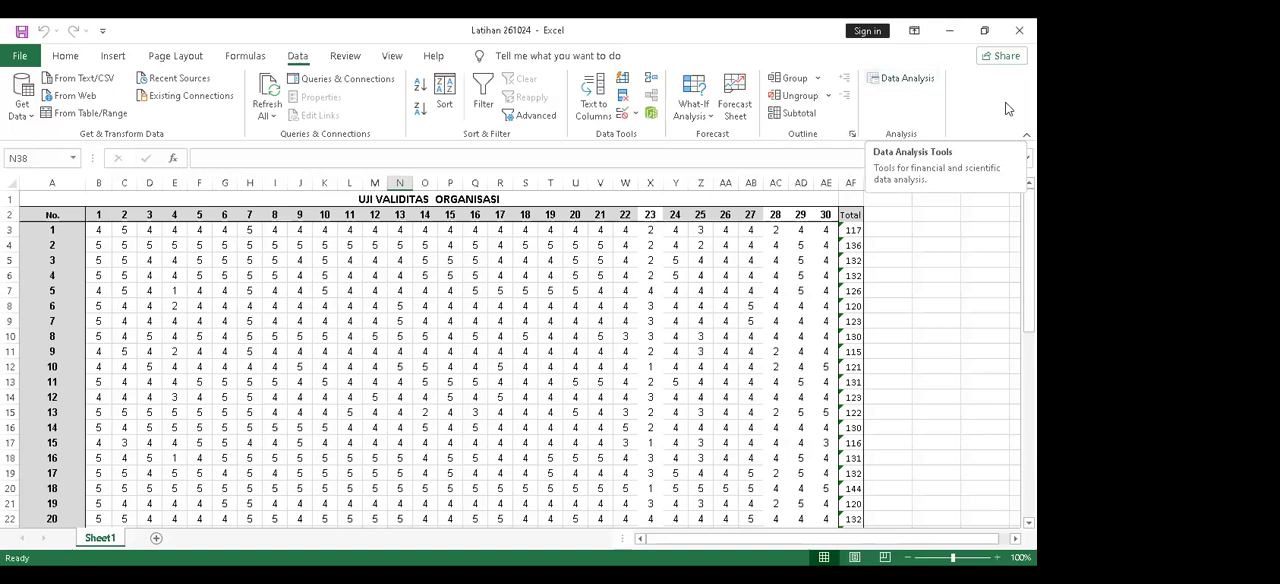
left_click_drag(1029, 264, 1029, 275)
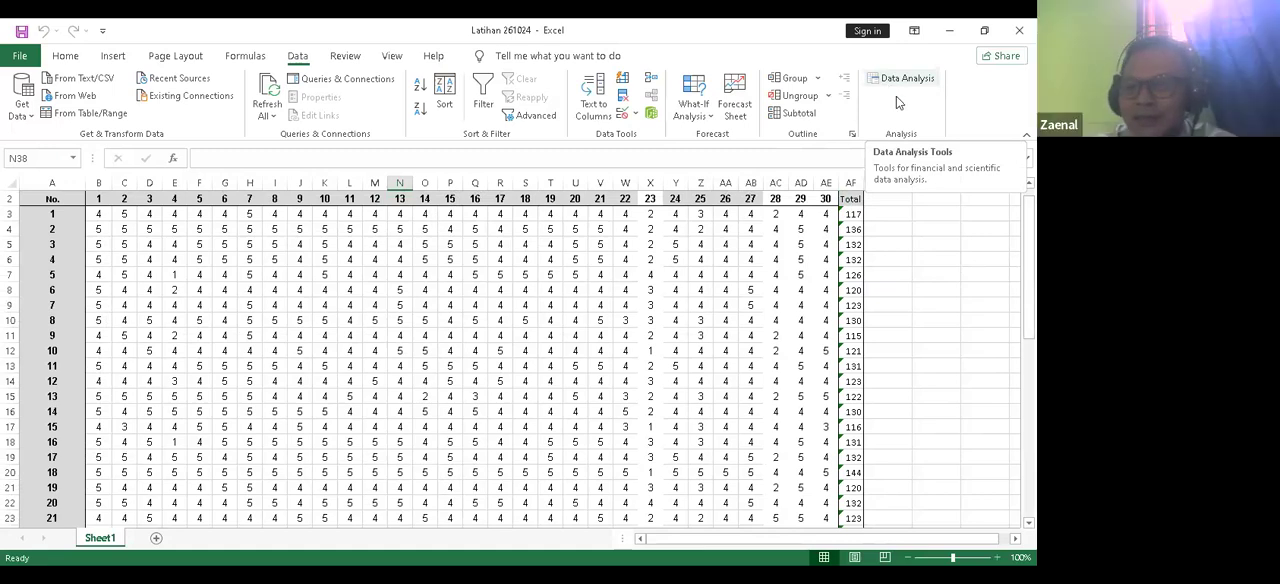
left_click_drag(1029, 310, 1029, 303)
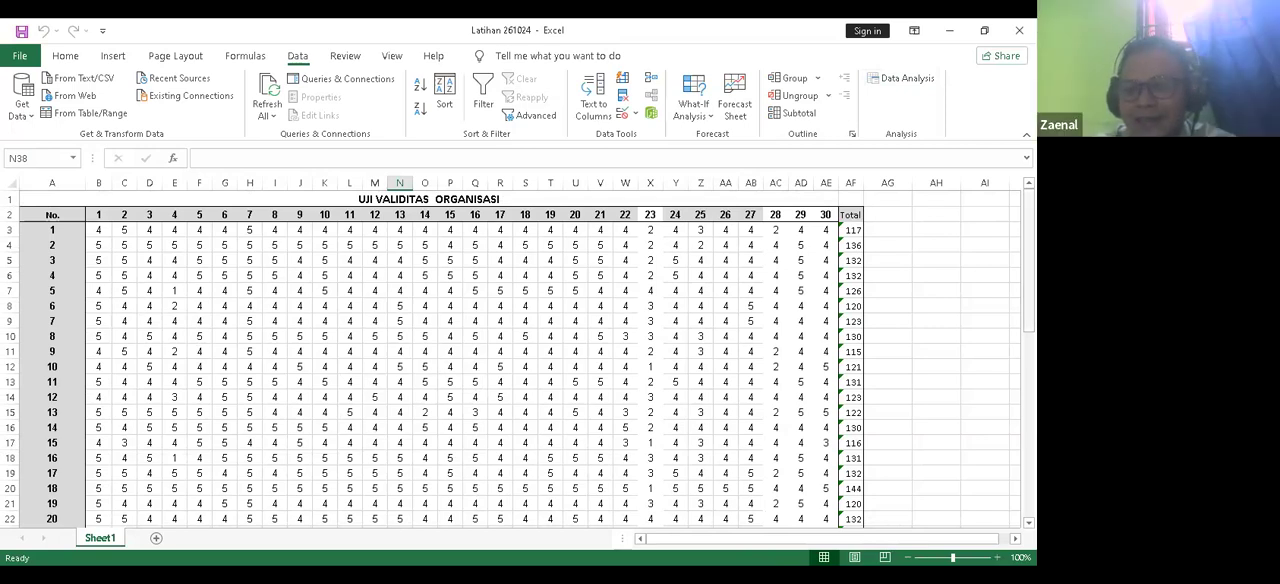
left_click(1029, 294)
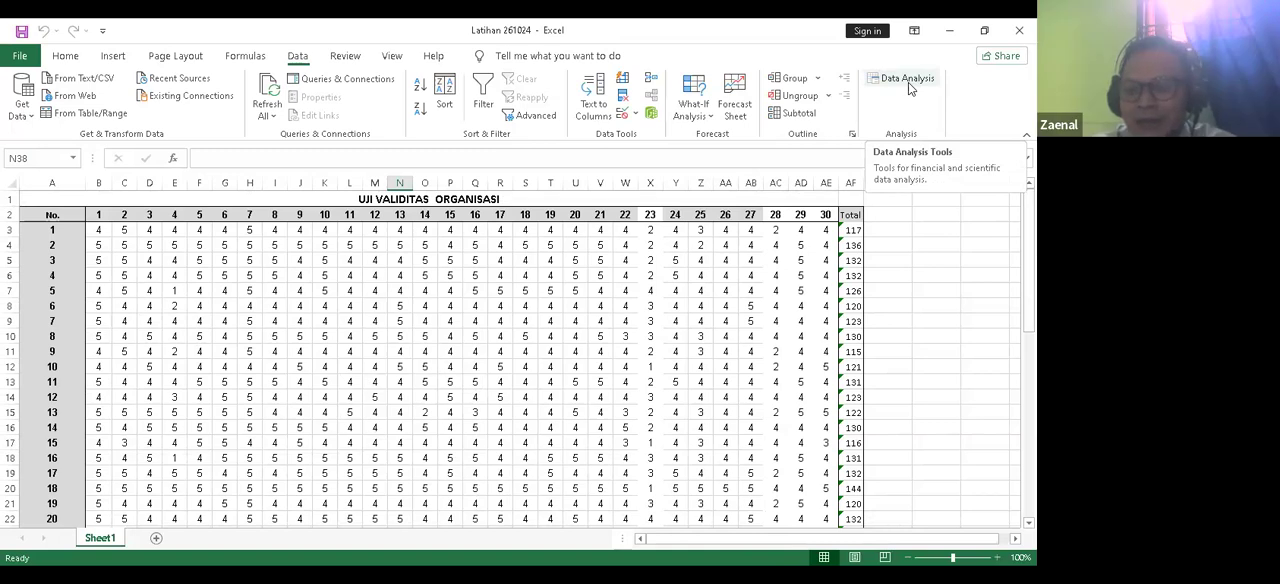
left_click_drag(1029, 300, 1029, 300)
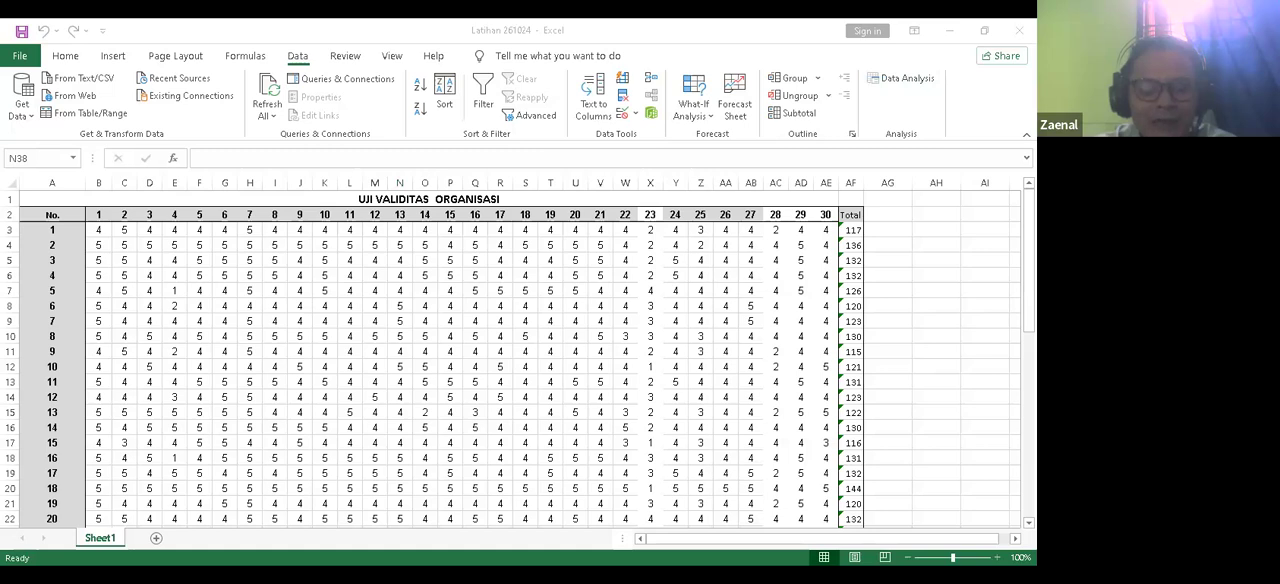
left_click(543, 352)
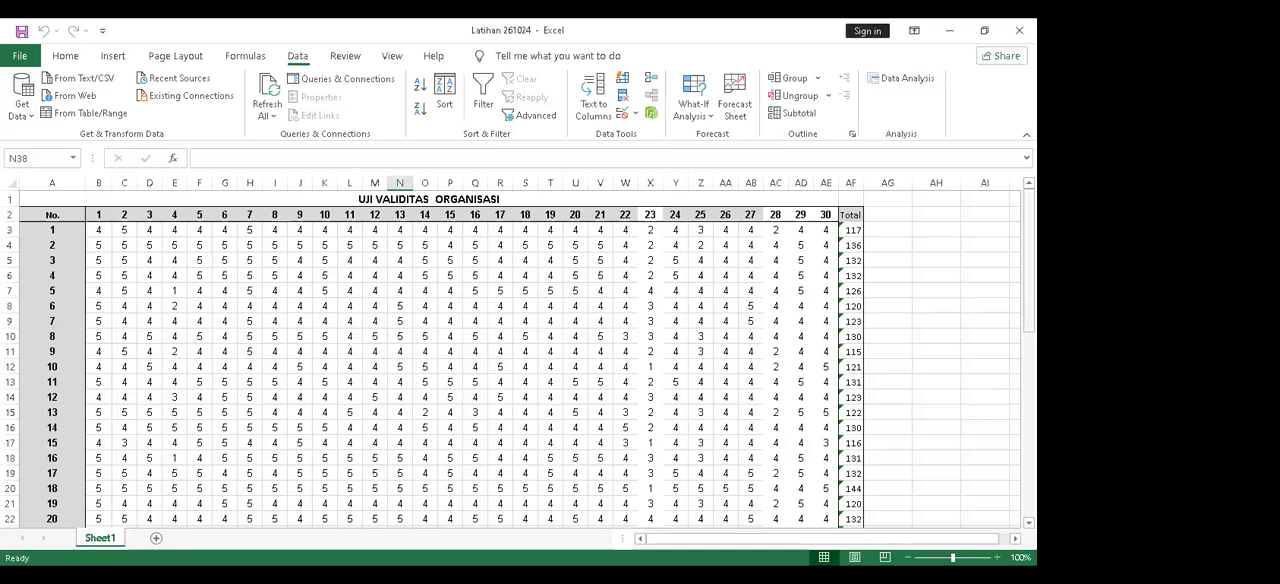
Step: Examine the answer scale legend and the validity and reliability row labels below the response table
scroll(518, 356, "down", 8)
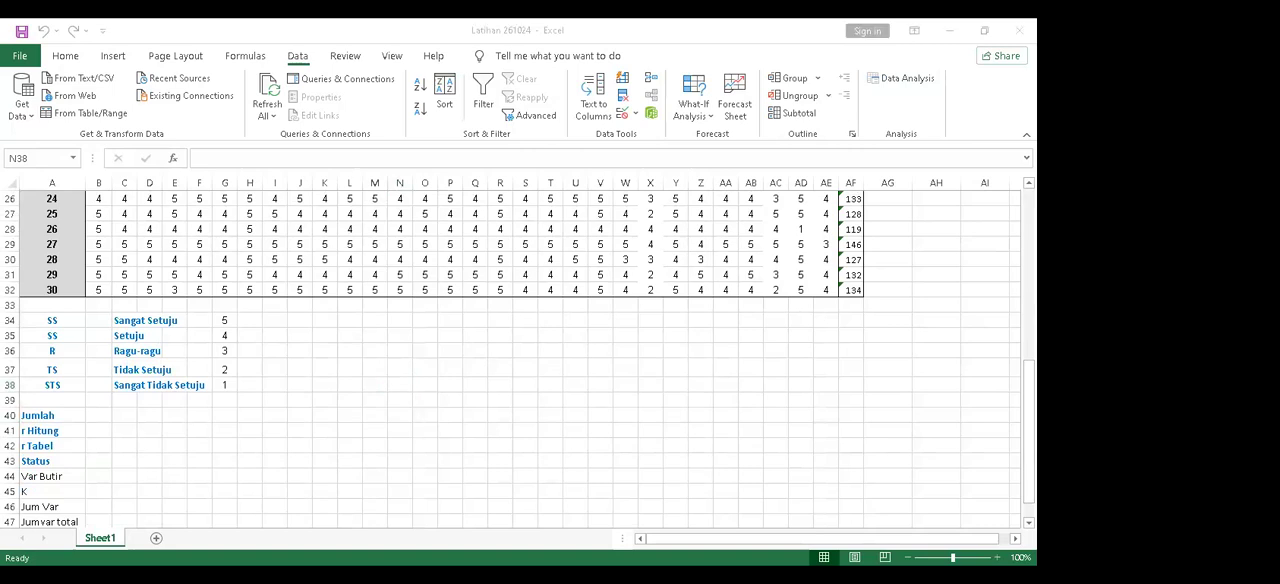
left_click(180, 425)
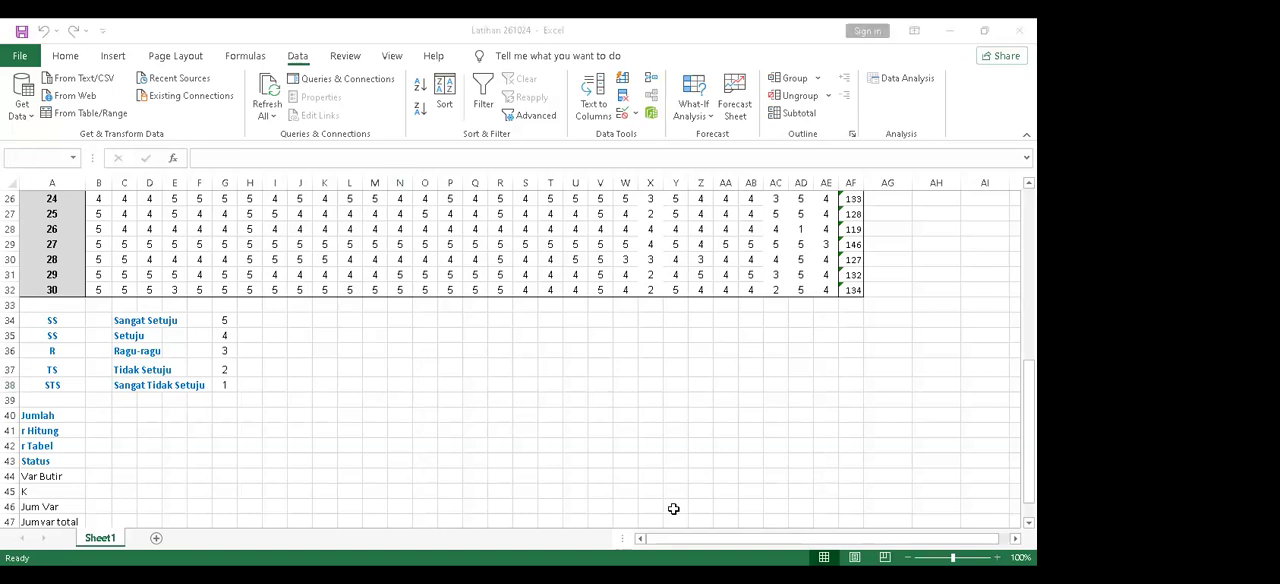
left_click(1019, 31)
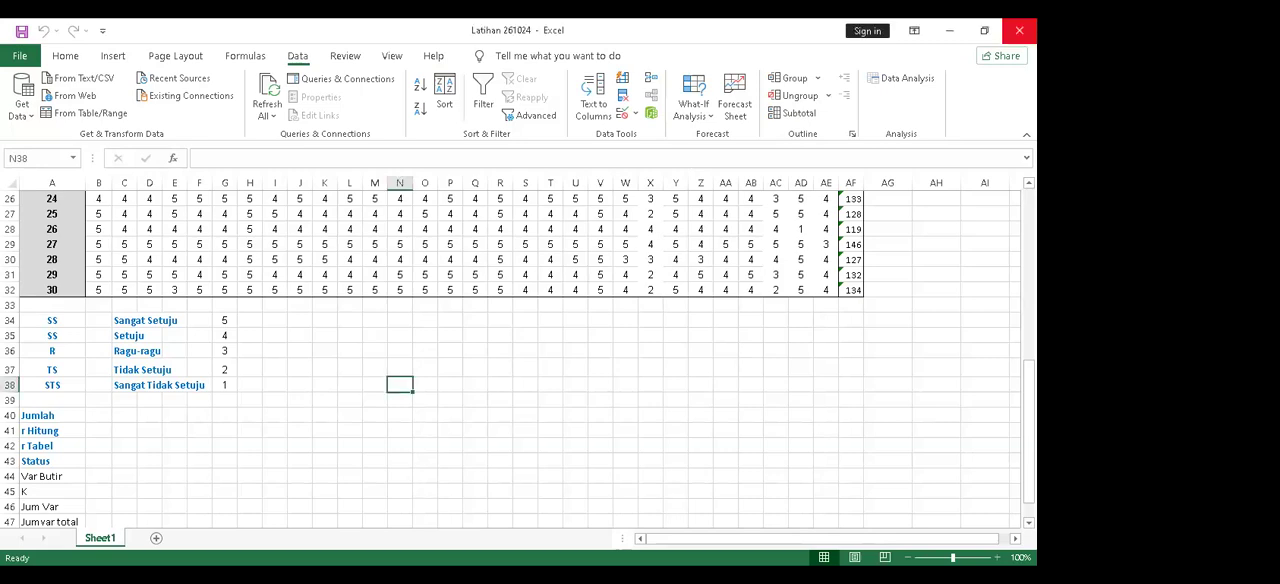
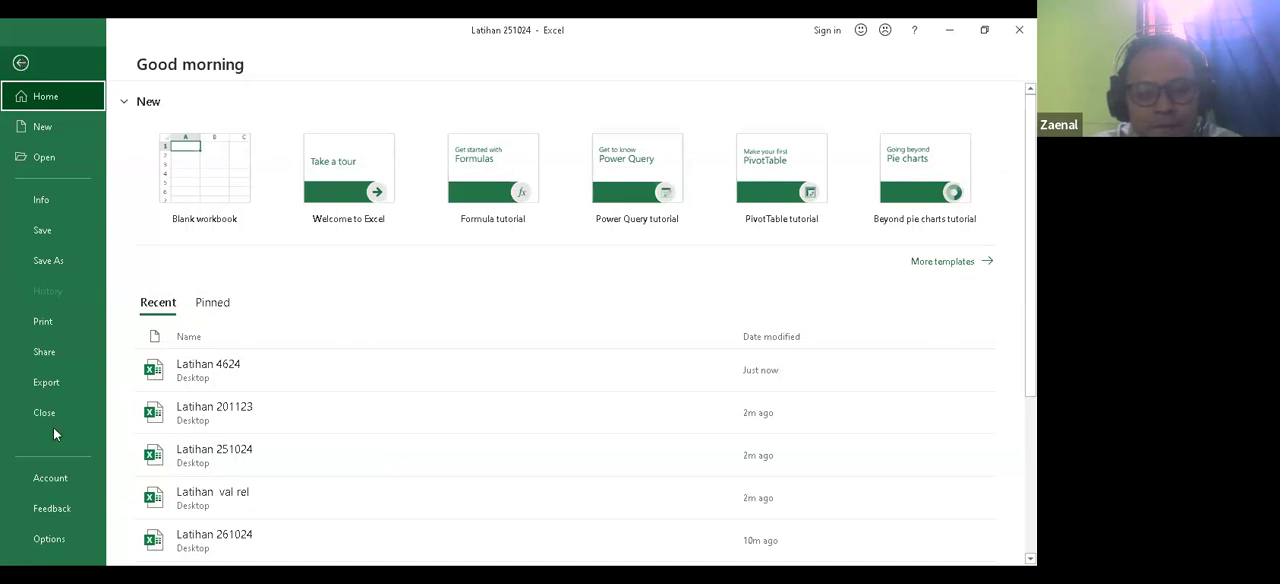
Step: Check that the Analysis ToolPak and Analysis ToolPak - VBA add-ins are enabled and that the Data Analysis command is available
left_click(49, 539)
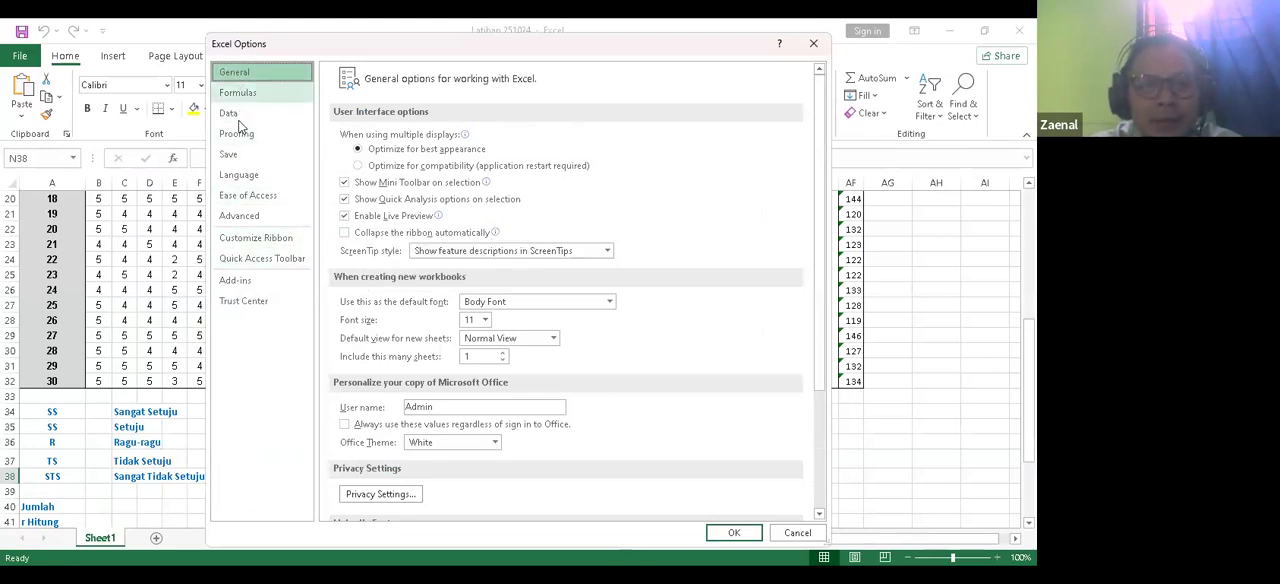
left_click(238, 281)
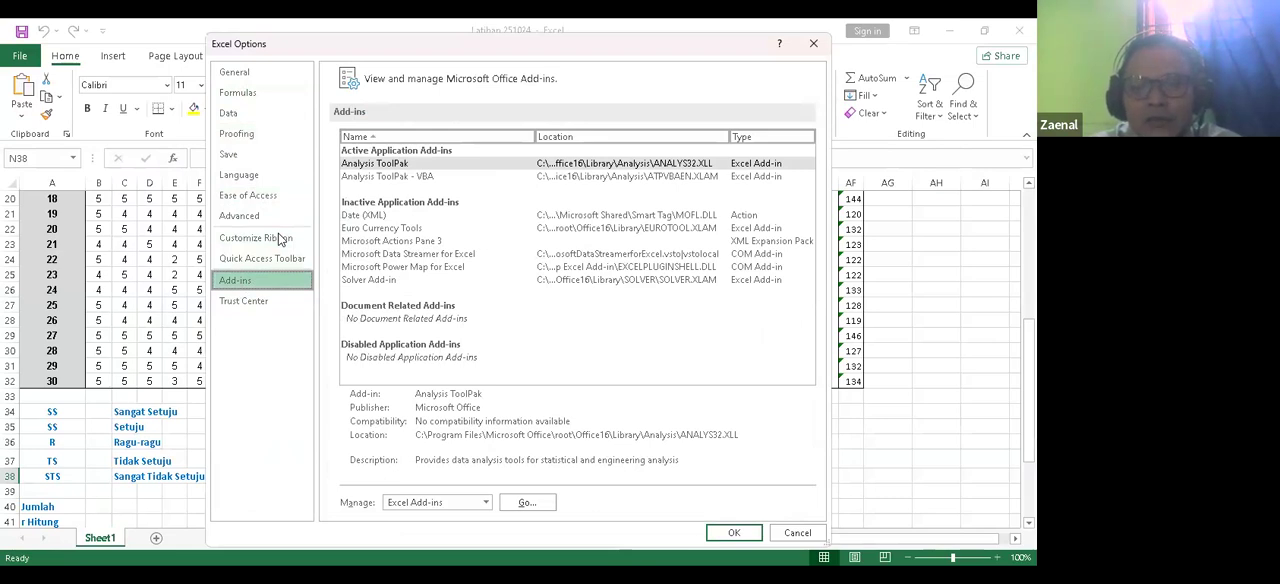
key("Tab")
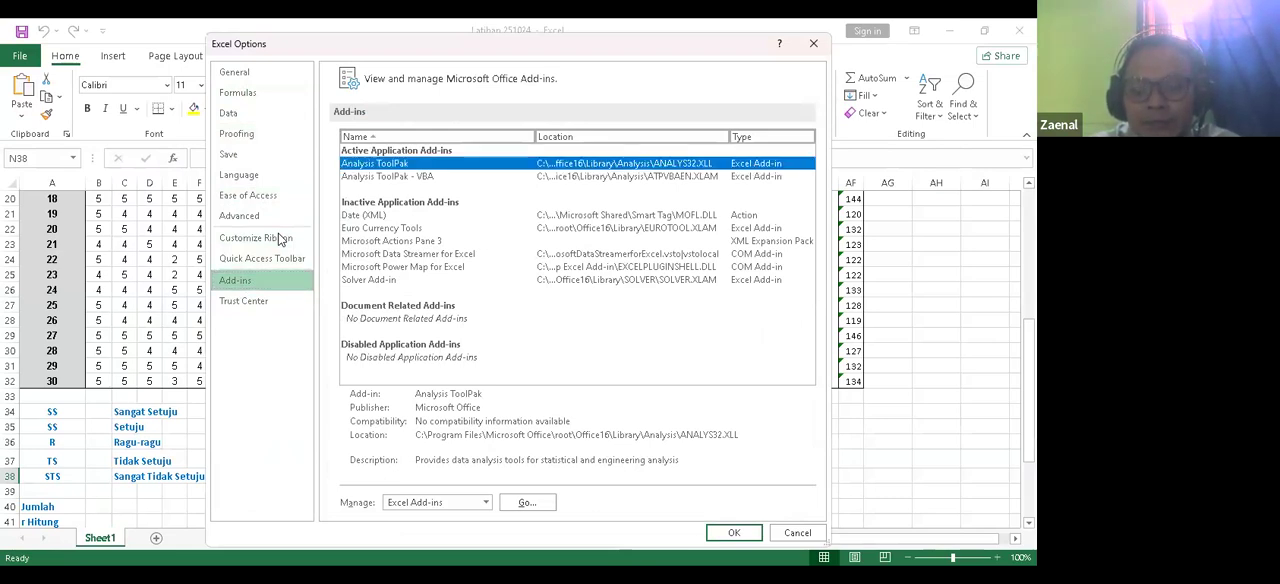
left_click(529, 506)
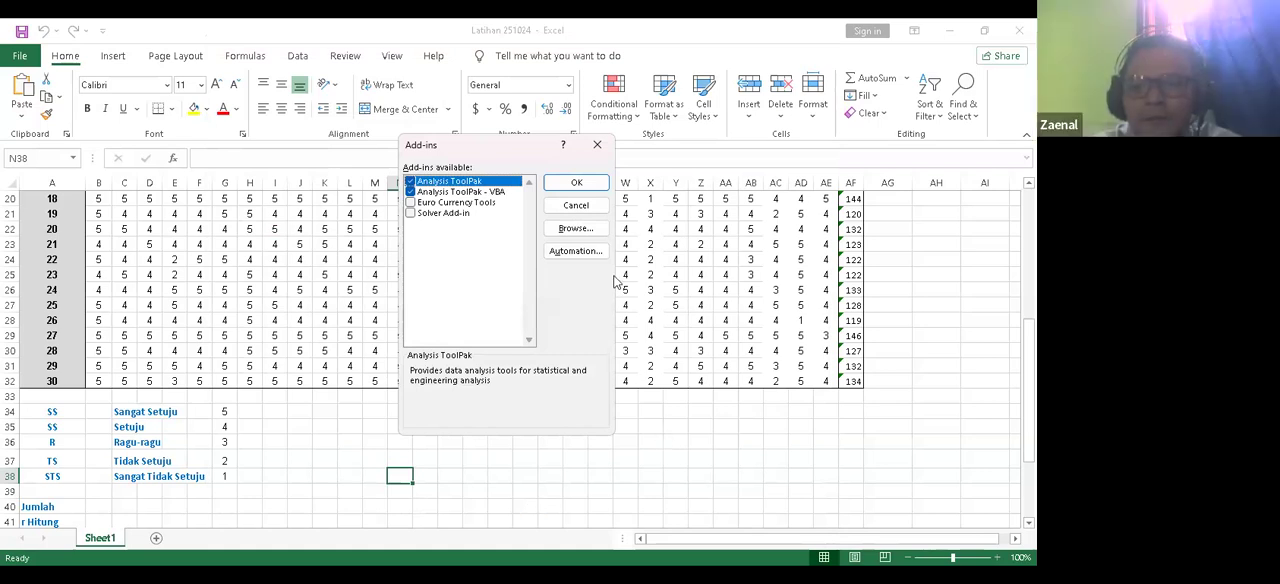
left_click(597, 146)
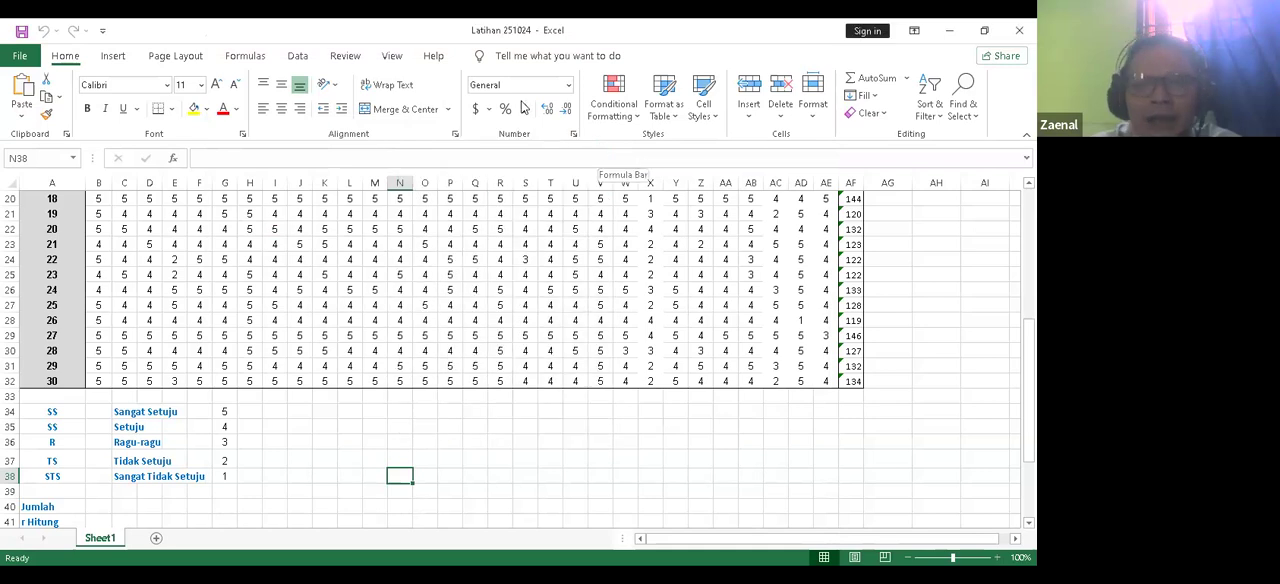
left_click(300, 62)
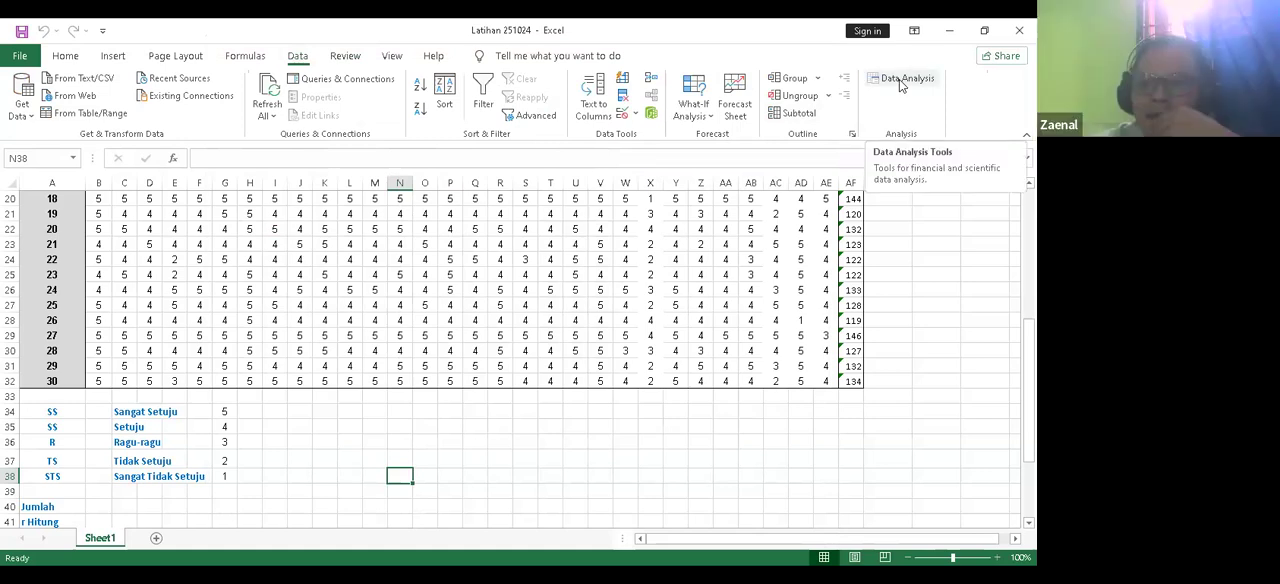
Step: Start a Correlation analysis from the Data Analysis tools and move its dialog clear of the table's header row
scroll(512, 350, "up", 6)
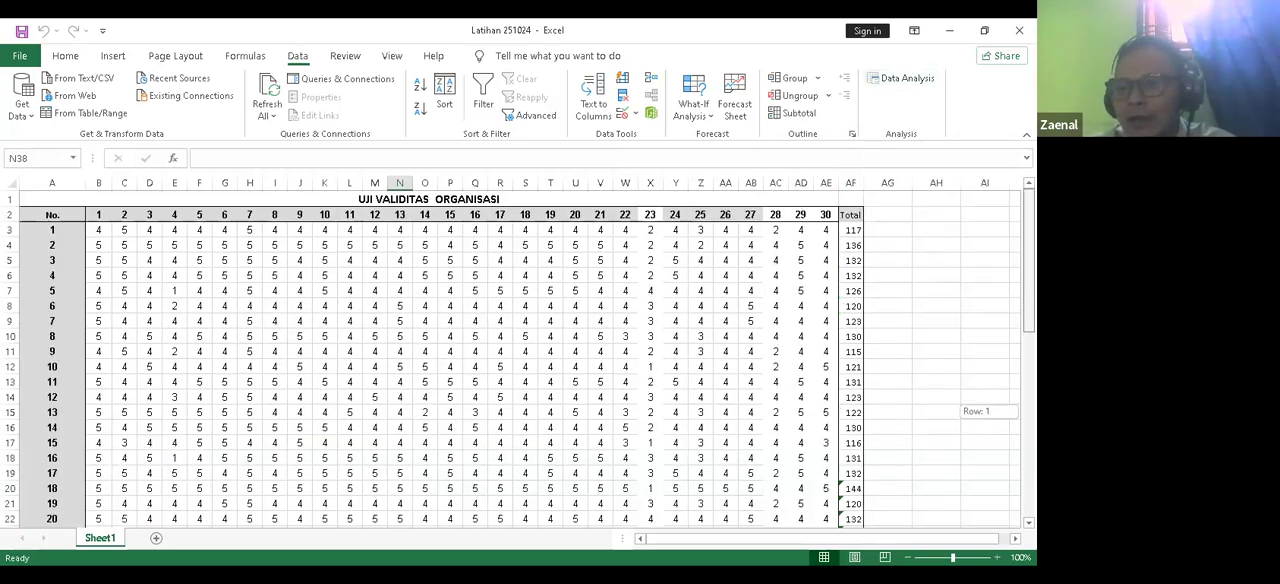
mouse_move(822, 543)
left_mouse_down()
mouse_move(888, 544)
mouse_move(800, 544)
left_mouse_up()
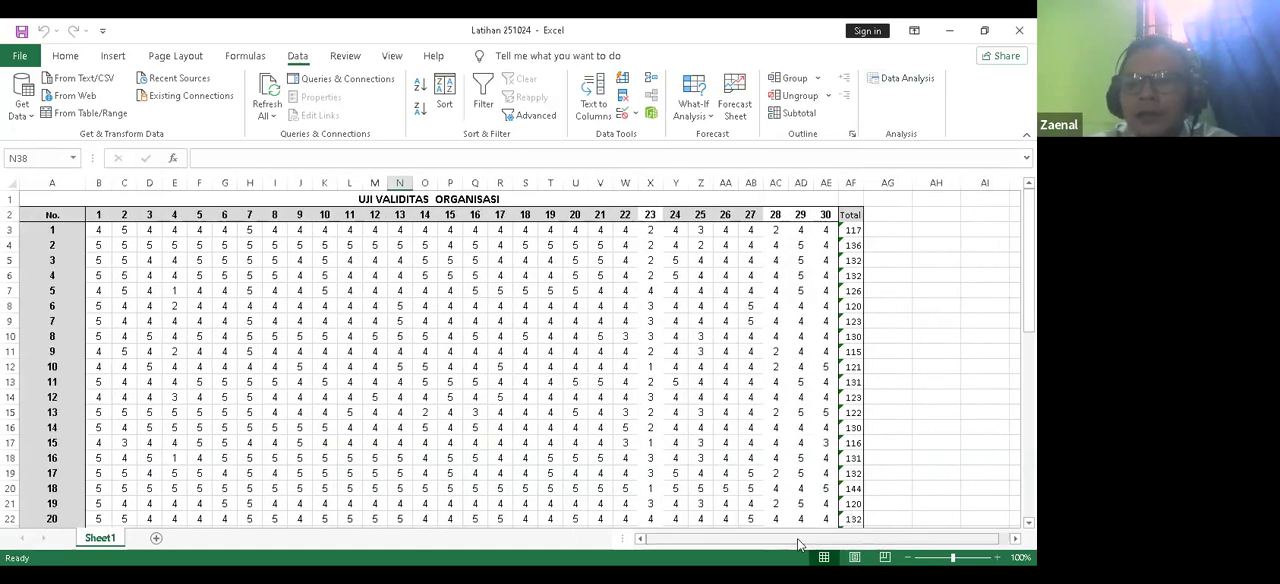
left_click(886, 80)
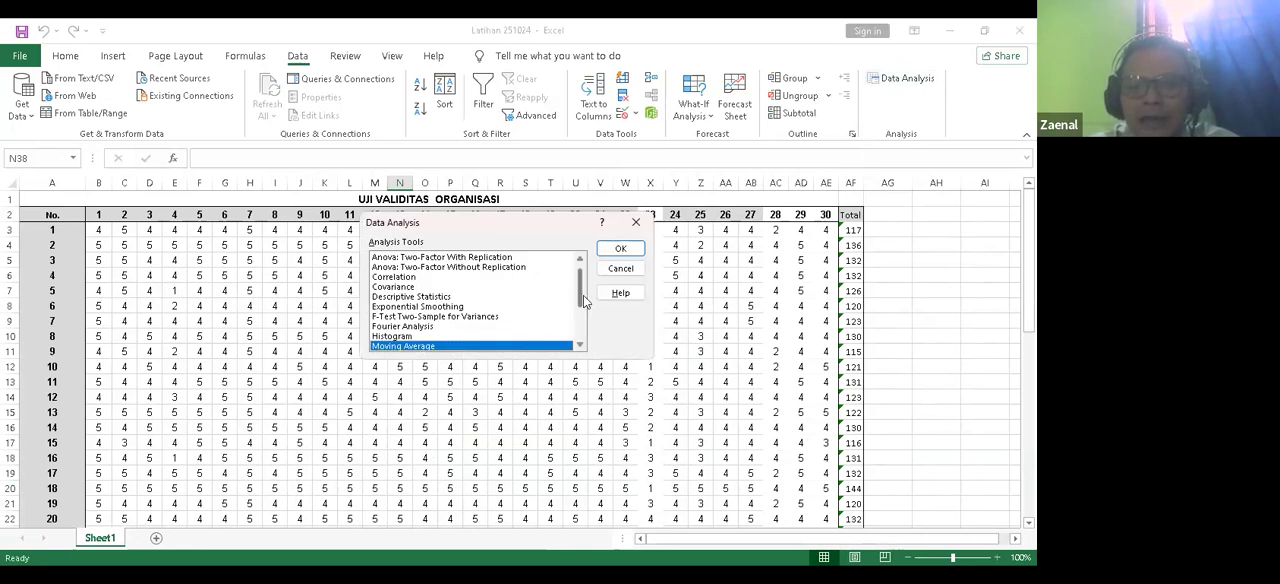
left_click_drag(585, 302, 581, 282)
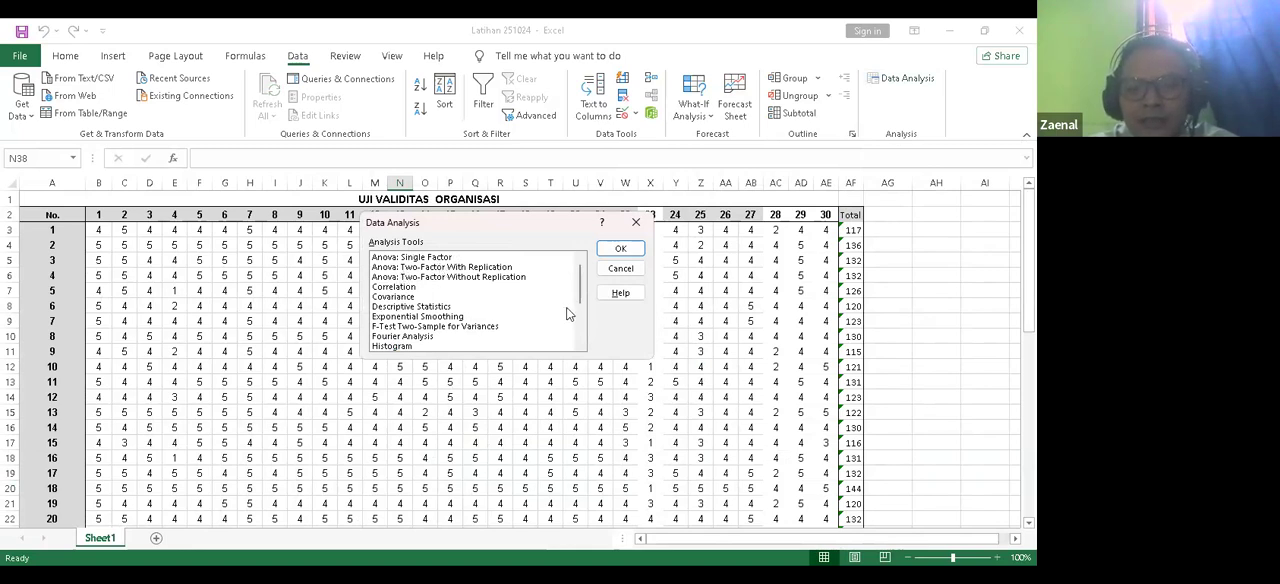
left_click(405, 288)
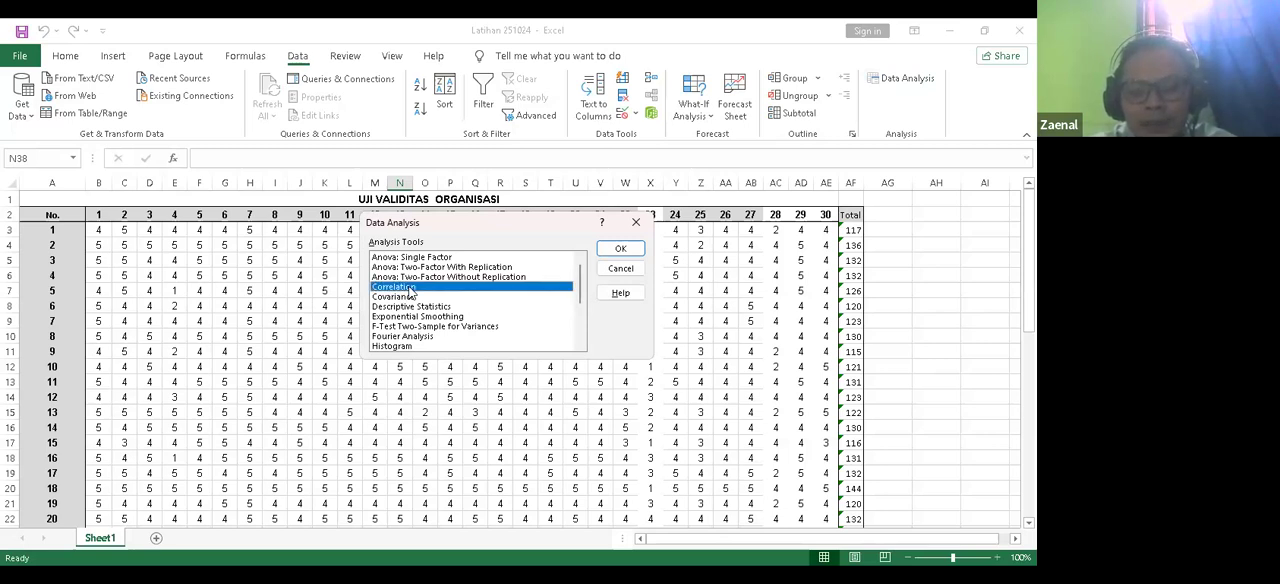
left_click(621, 250)
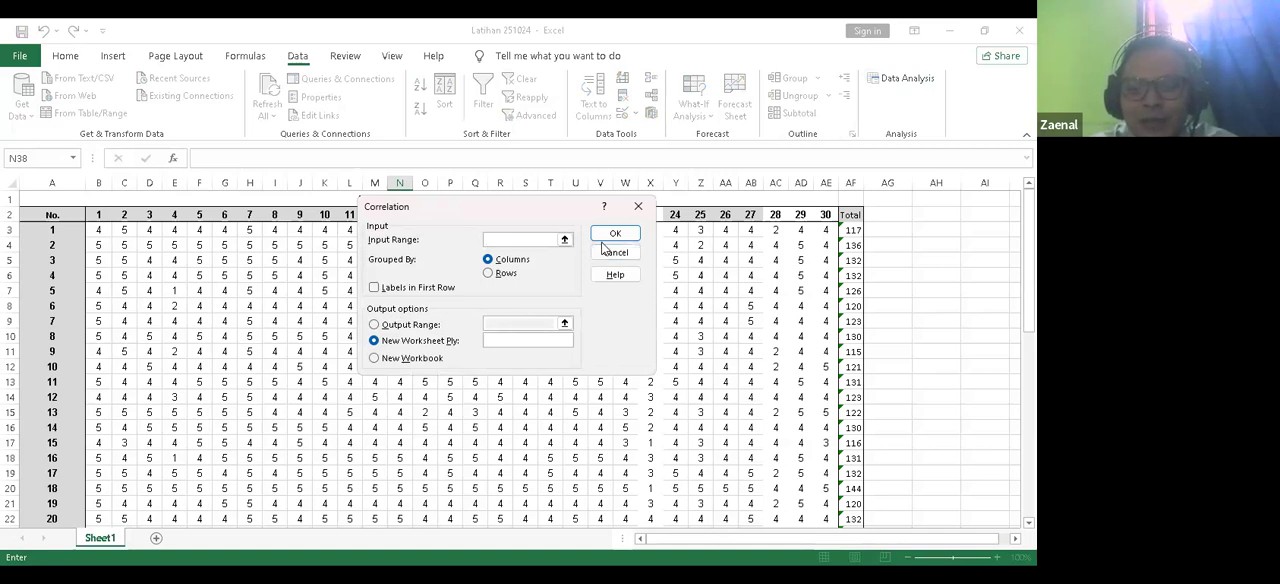
left_click_drag(510, 210, 524, 328)
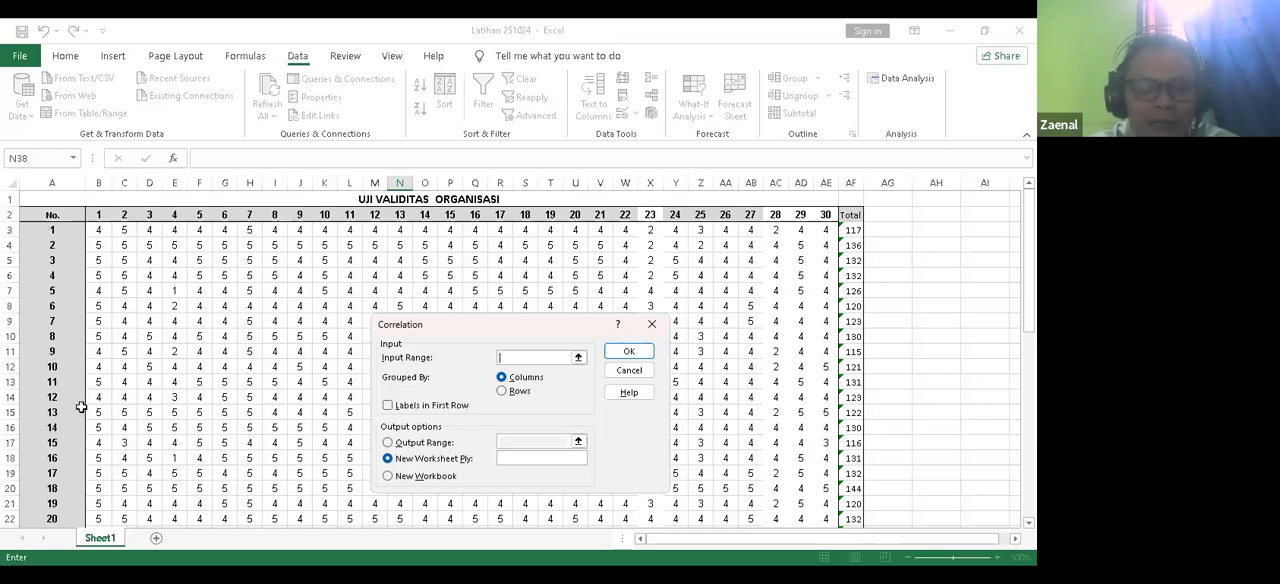
Step: Set the correlation input range to $B$2:$AF$32, covering the item headers, all responses and the Total column
left_click(101, 215)
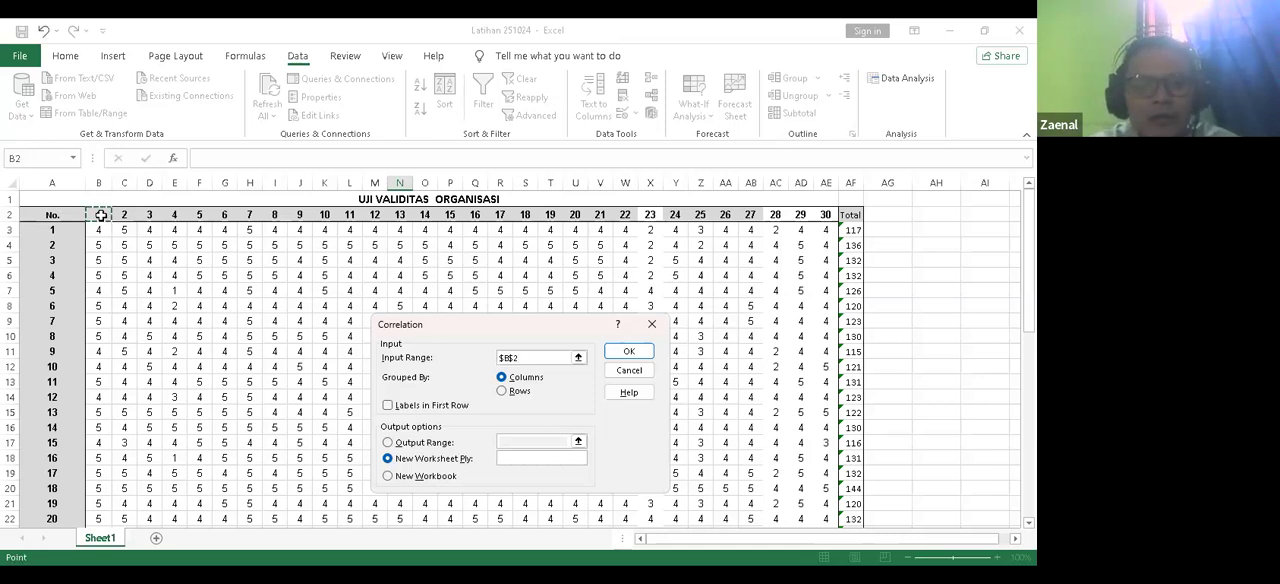
key("ctrl+shift+Right")
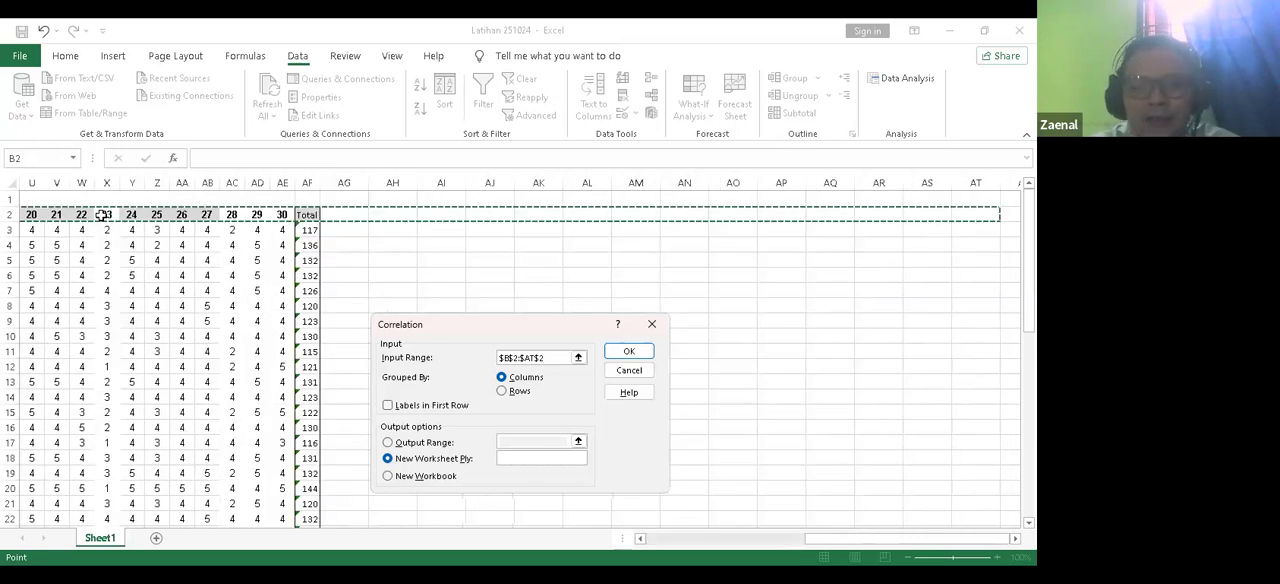
key("shift+Left")
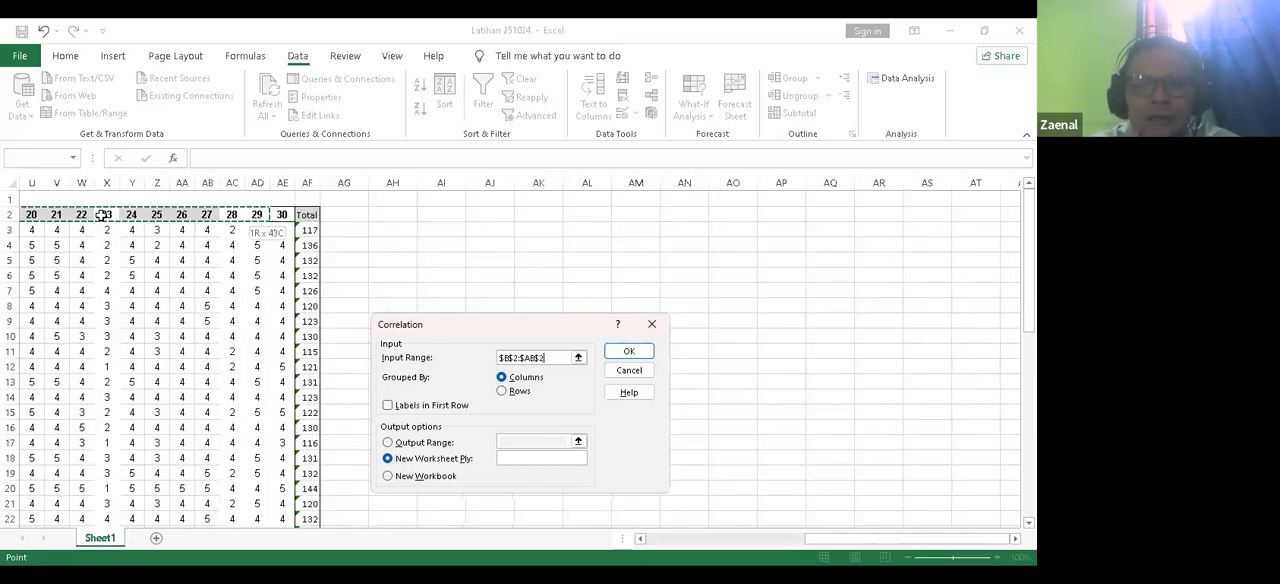
key("shift+Left")
key("shift+Right")
key("shift+Right")
key("shift+Right")
key("shift+Right")
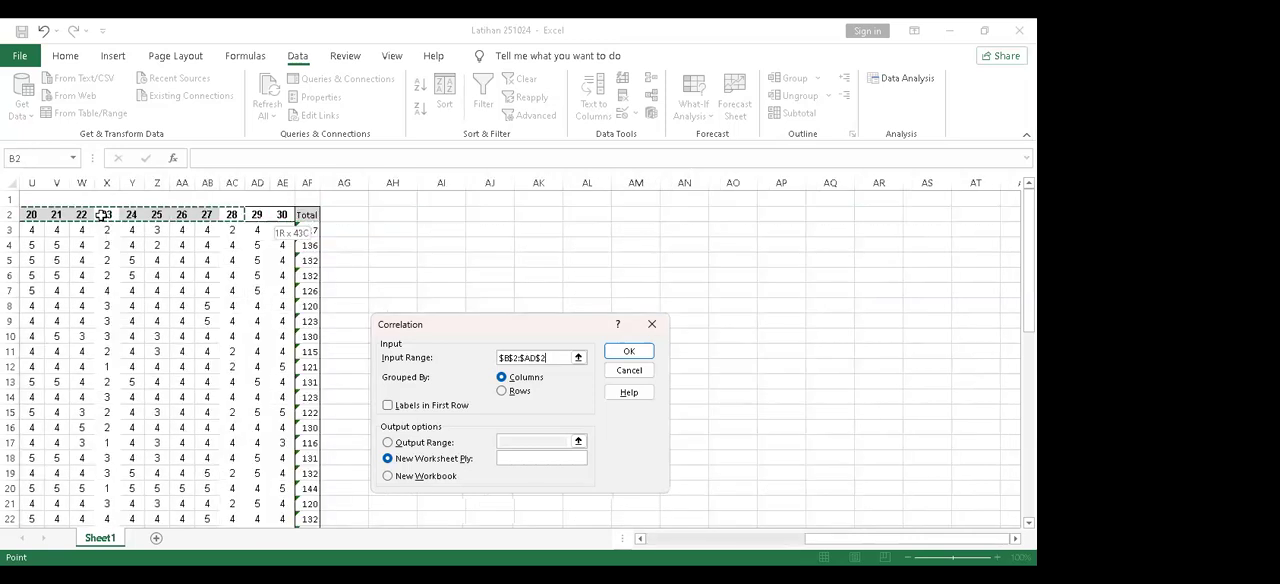
key("shift+Right")
key("shift+Down")
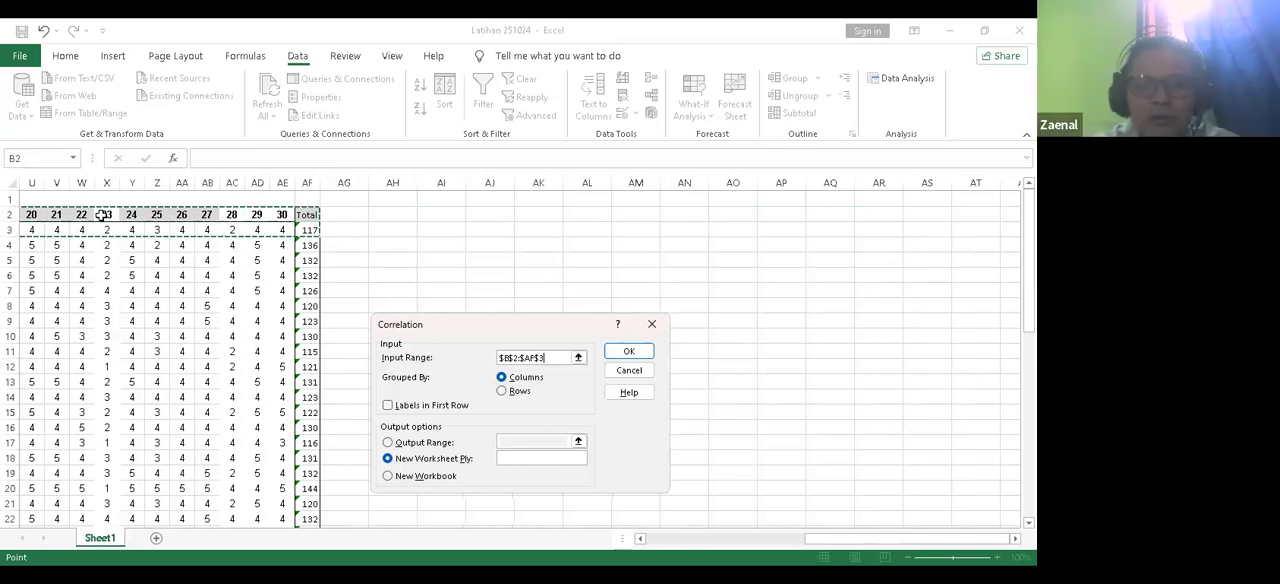
key("shift+Down")
key("shift+Down")
key("shift+Down")
key("shift+Down")
key("shift+Down")
key("shift+Down")
key("shift+Down")
key("shift+Down")
key("shift+Down")
key("shift+Down")
key("shift+Down")
key("shift+Down")
key("shift+Down")
key("shift+Down")
key("shift+Down")
key("shift+Down")
key("shift+Down")
key("shift+Down")
key("shift+Down")
key("shift+Down")
key("shift+Up")
key("shift+Up")
key("shift+Up")
key("shift+Up")
key("shift+Up")
key("shift+Up")
key("shift+Up")
key("shift+Up")
key("shift+Up")
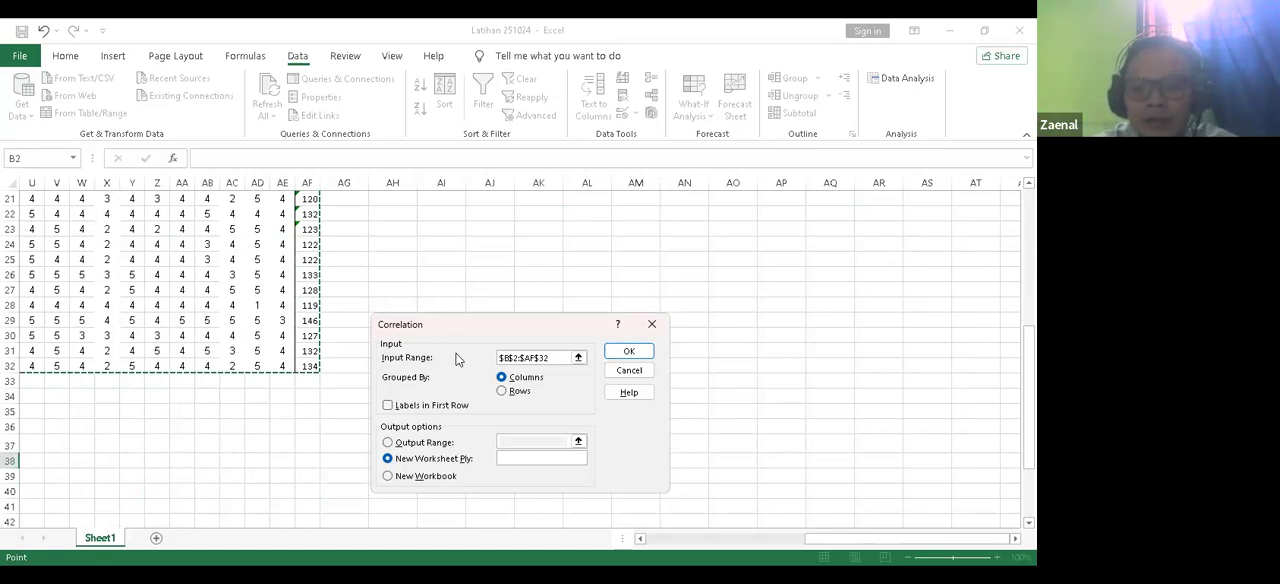
Step: Treat the first row as labels, set the output range to $AH$3 and generate the correlation matrix
left_click(388, 405)
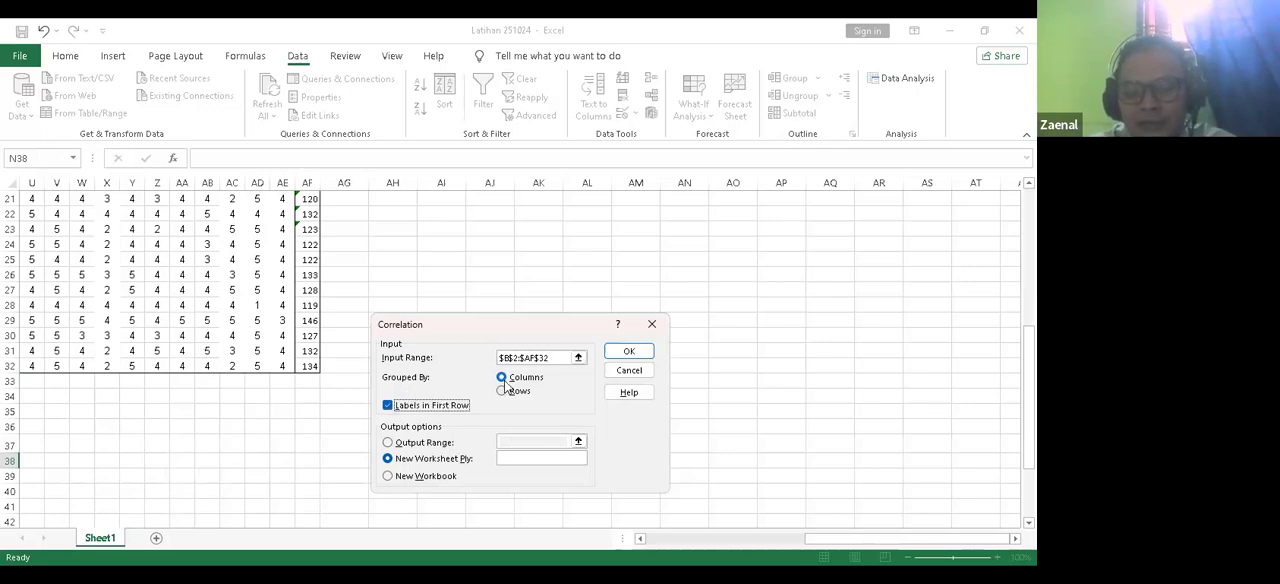
left_click(388, 443)
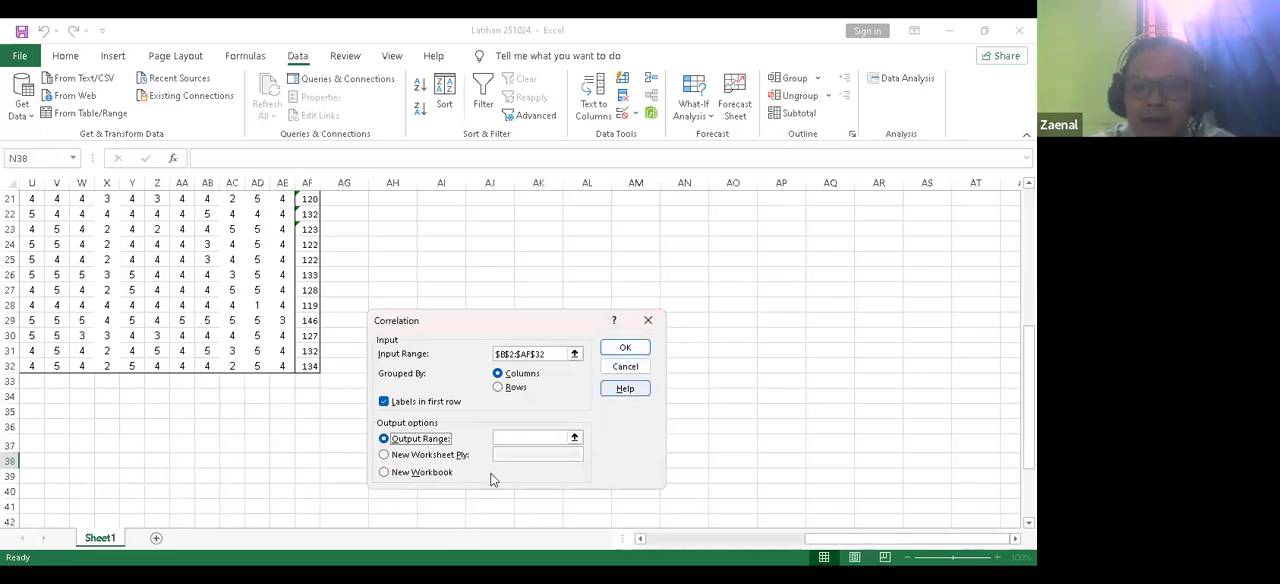
left_click(513, 437)
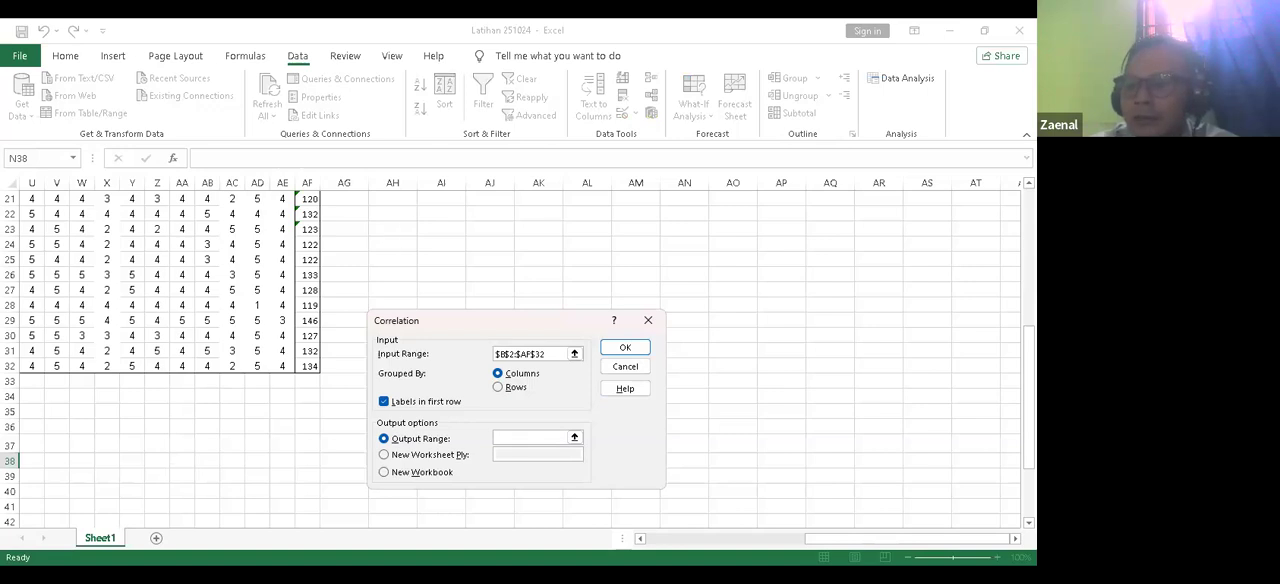
scroll(180, 350, "up", 7)
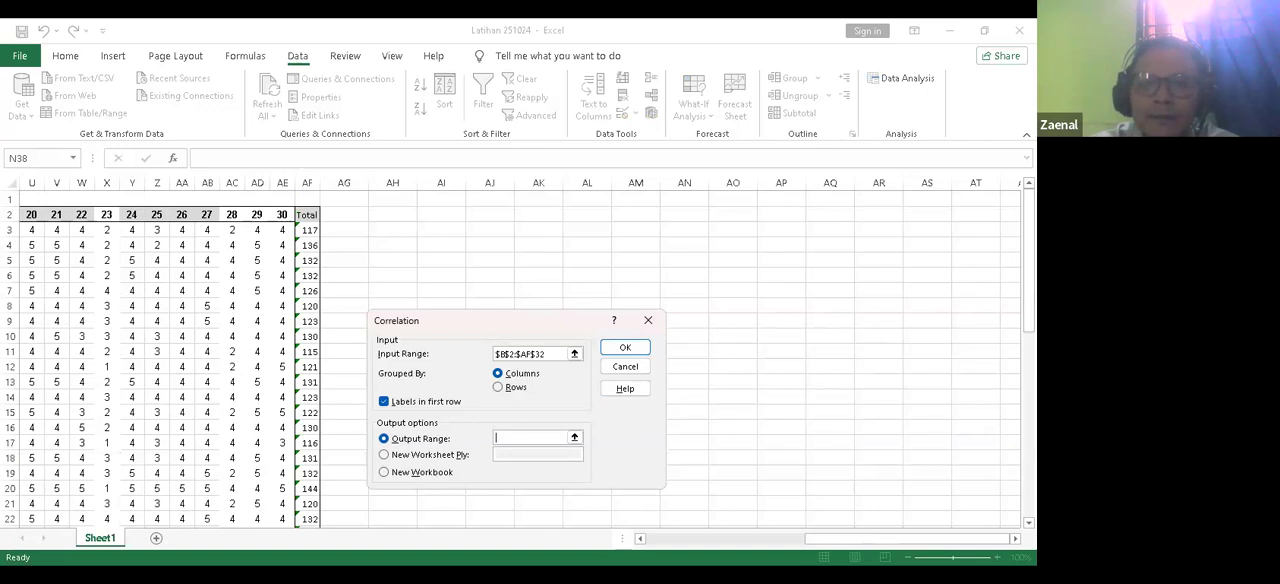
left_click(405, 230)
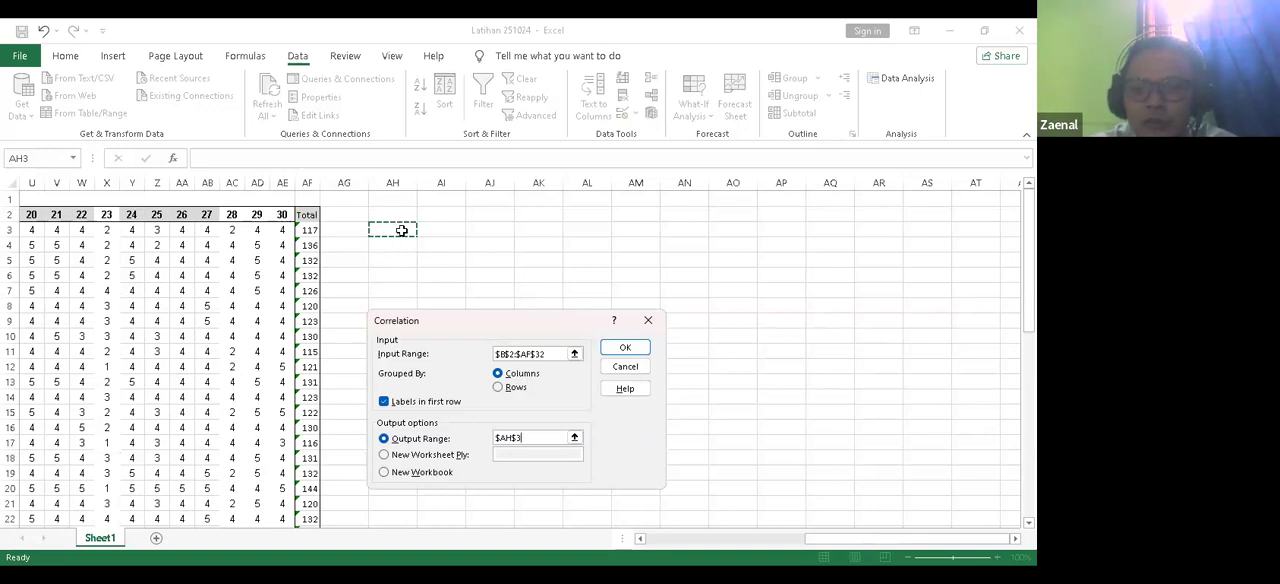
left_click(625, 349)
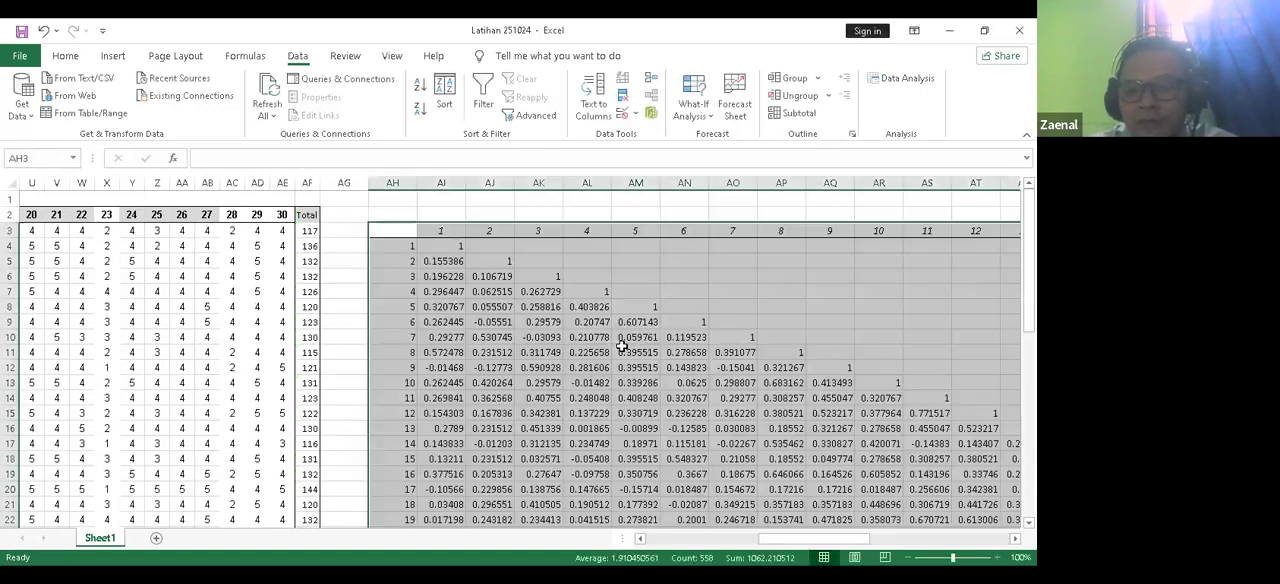
left_click(338, 366)
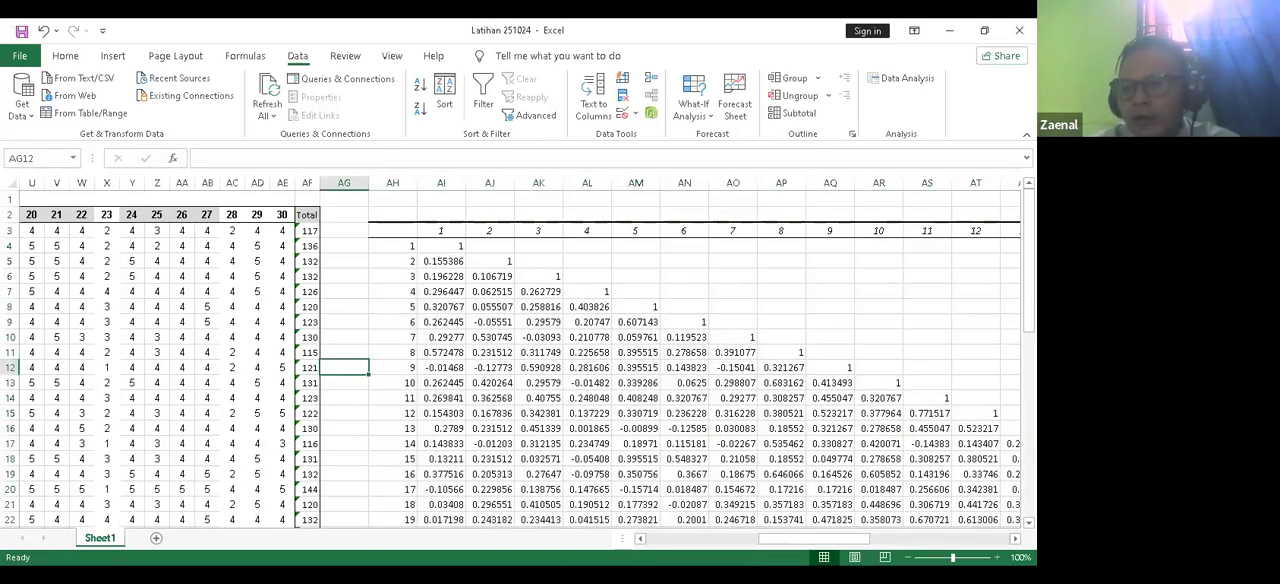
Step: Rename the Total row label of the correlation matrix in cell AH34 as "R hitung"
left_click_drag(1028, 268, 1028, 280)
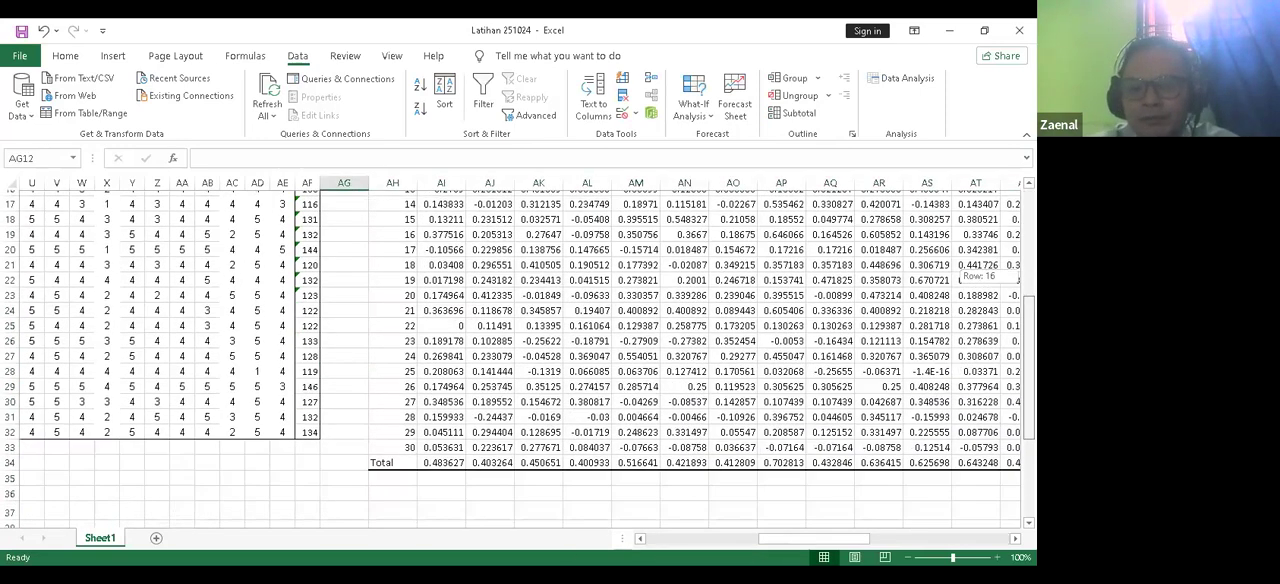
left_click_drag(1028, 362, 1028, 438)
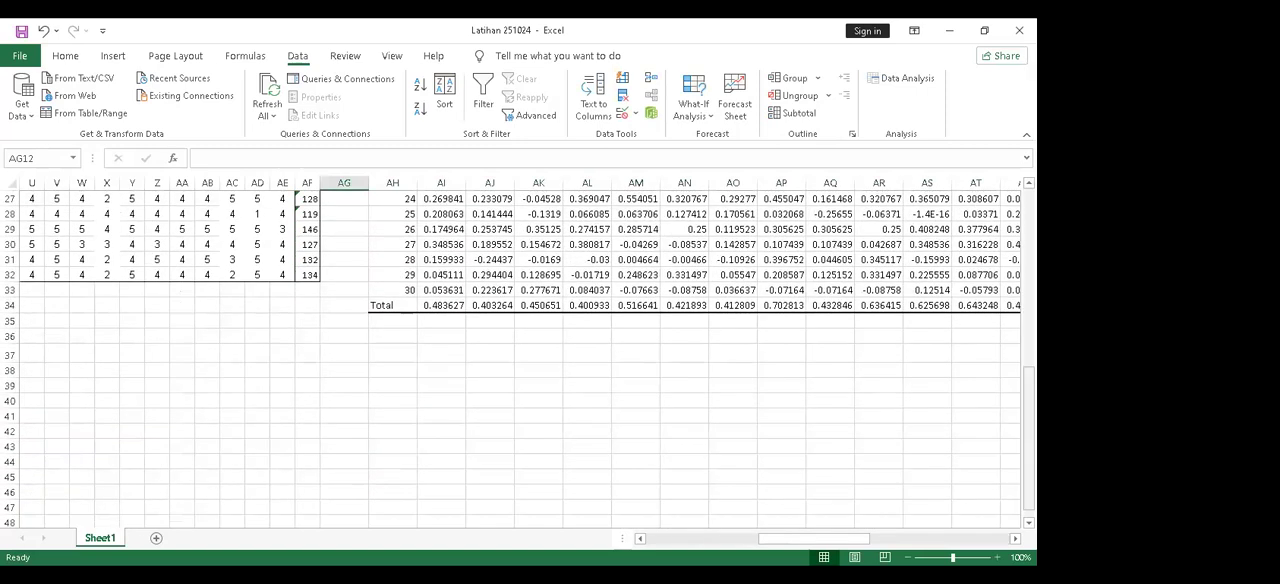
left_click(386, 306)
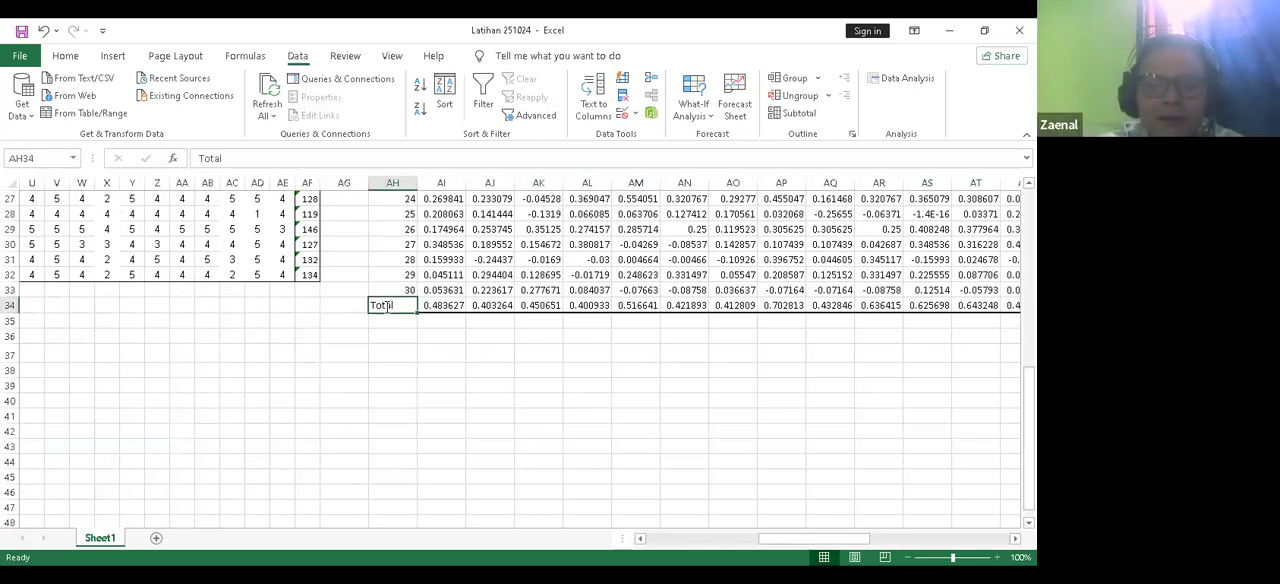
type("R hitung")
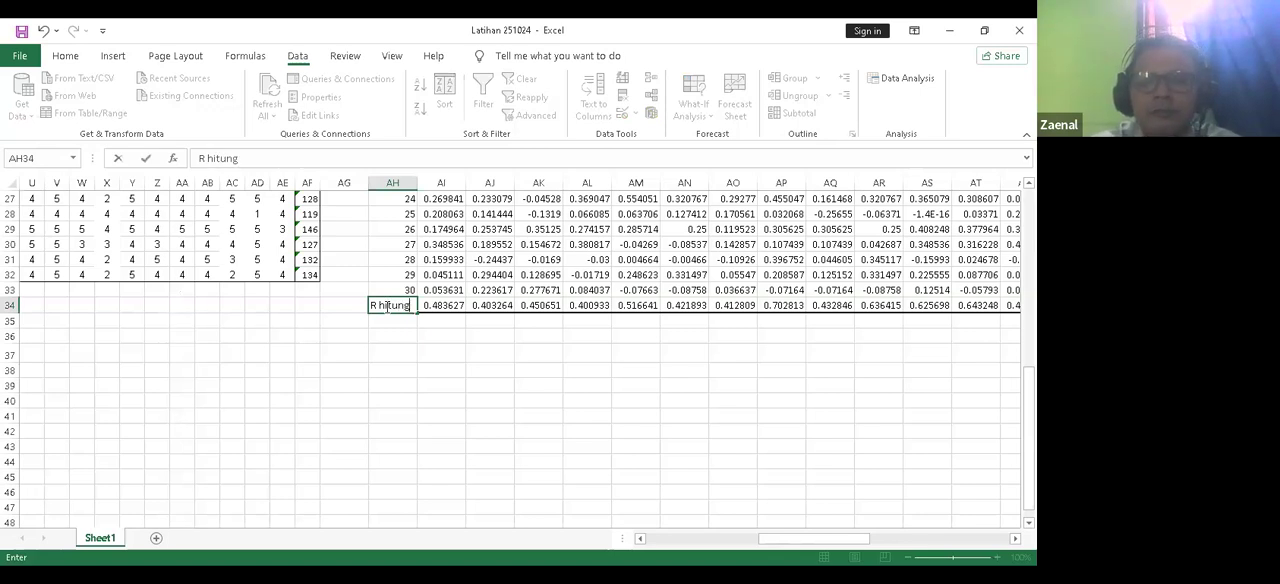
left_click(444, 376)
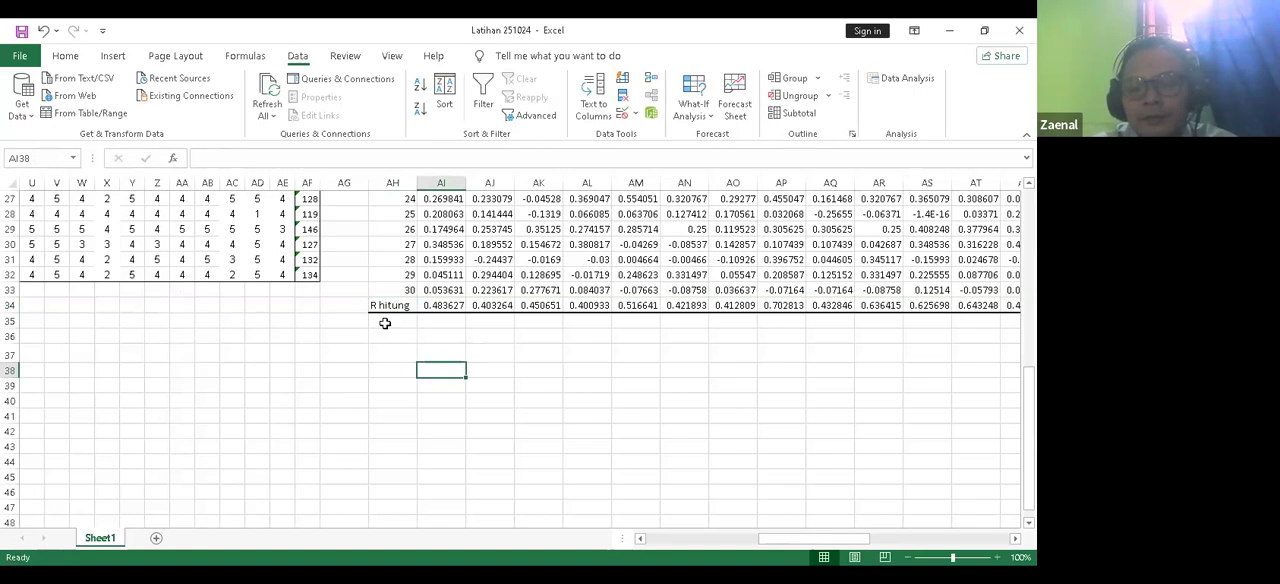
Step: Add the row label "R Tabel" in cell AH35, directly below the R hitung row
left_click(384, 323)
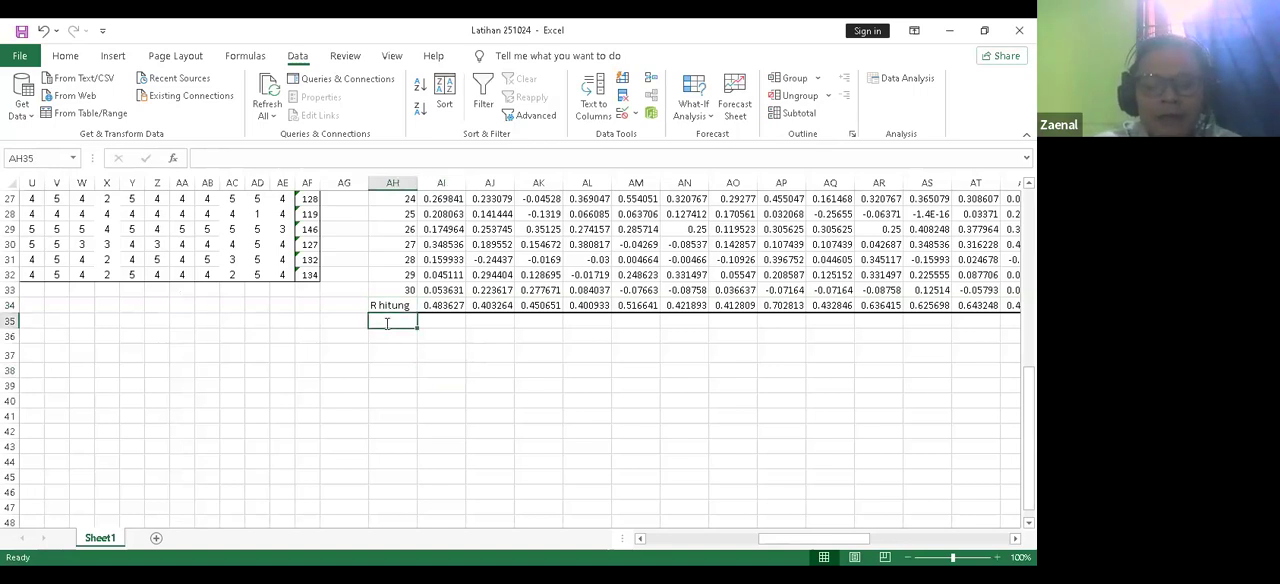
type("R Tabel")
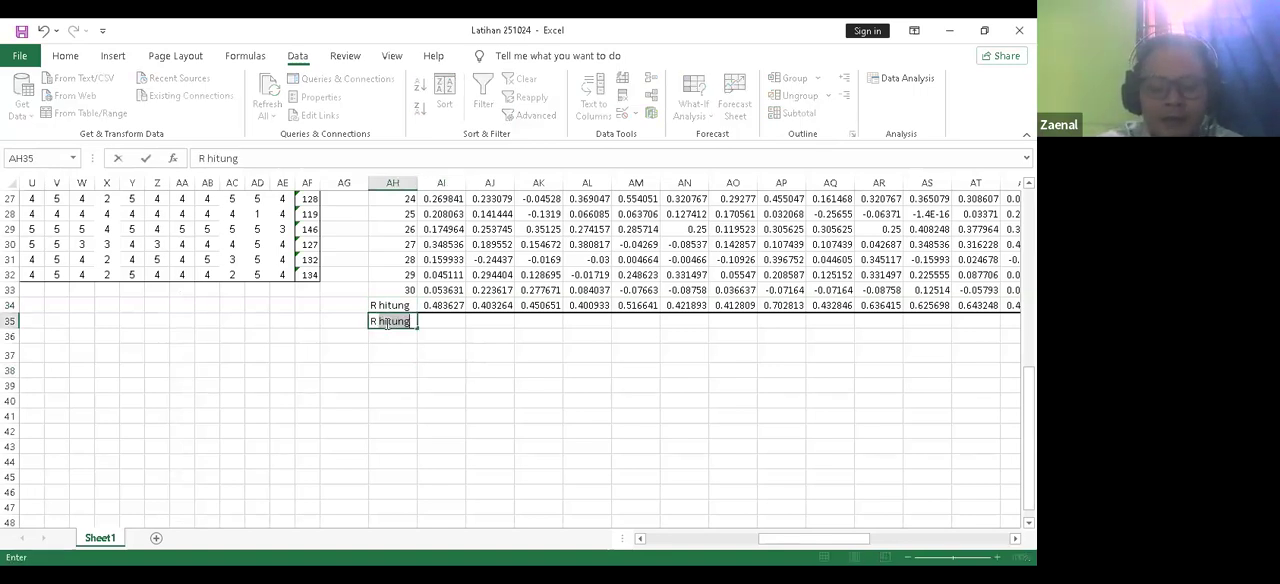
left_click(447, 349)
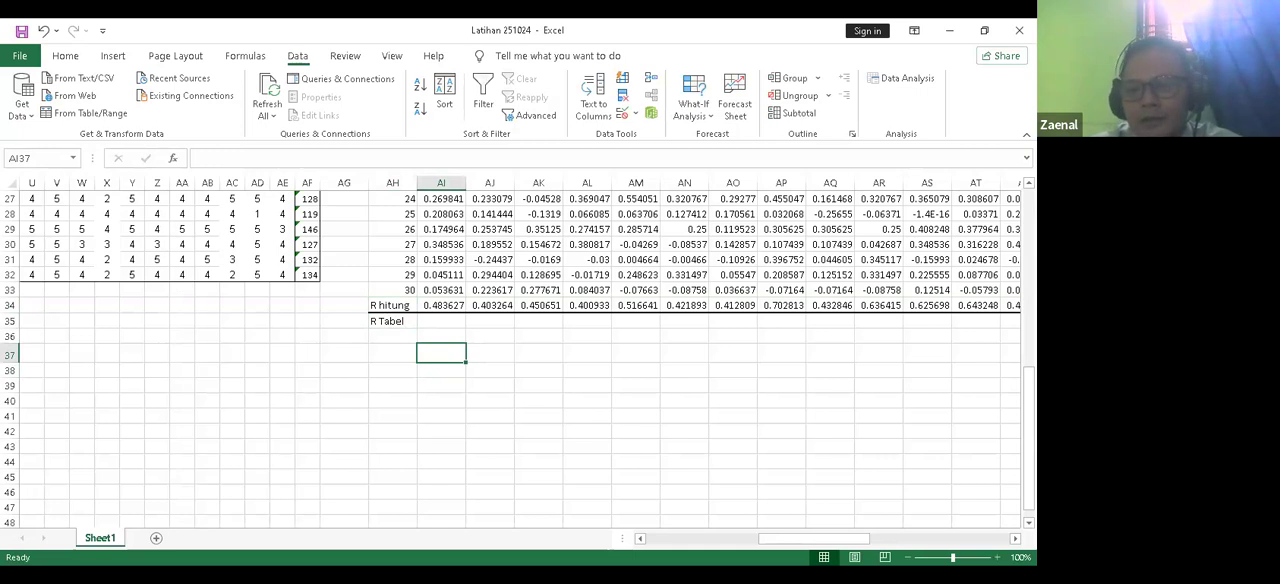
Step: Switch from the correlation worksheet to another open window
scroll(518, 360, "up", 1)
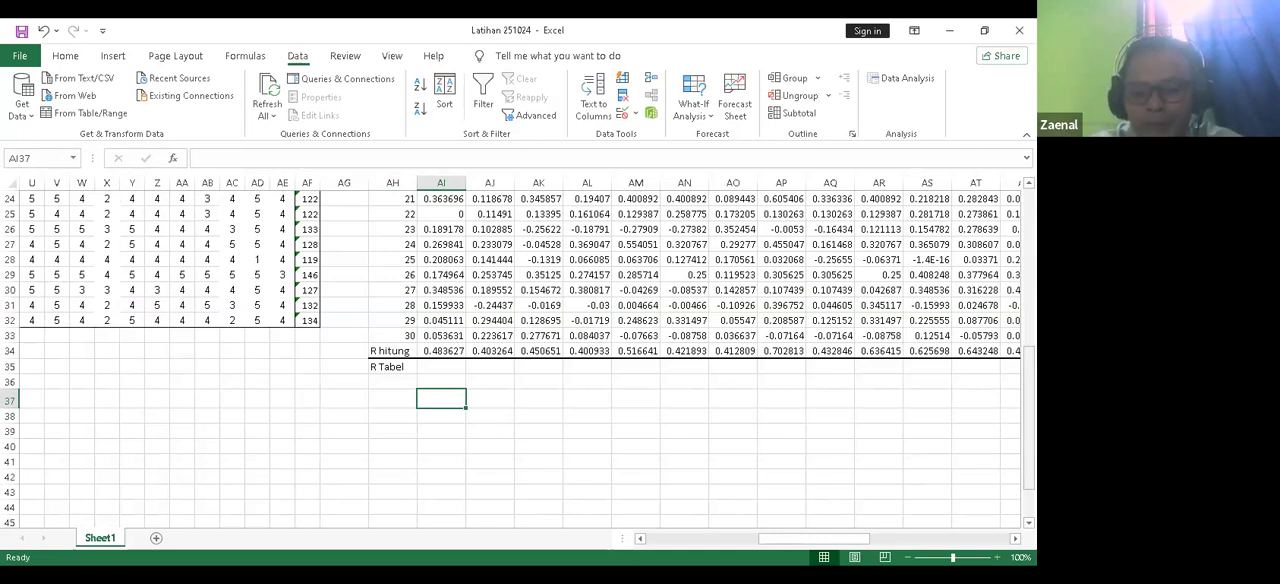
left_click(517, 456)
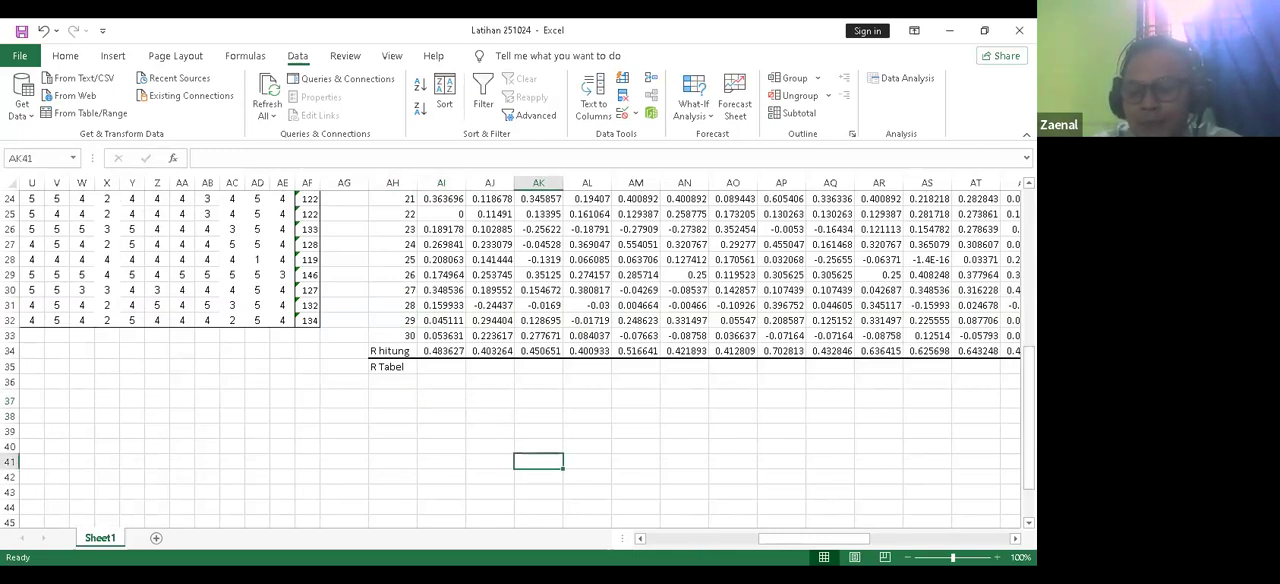
key("alt+Tab")
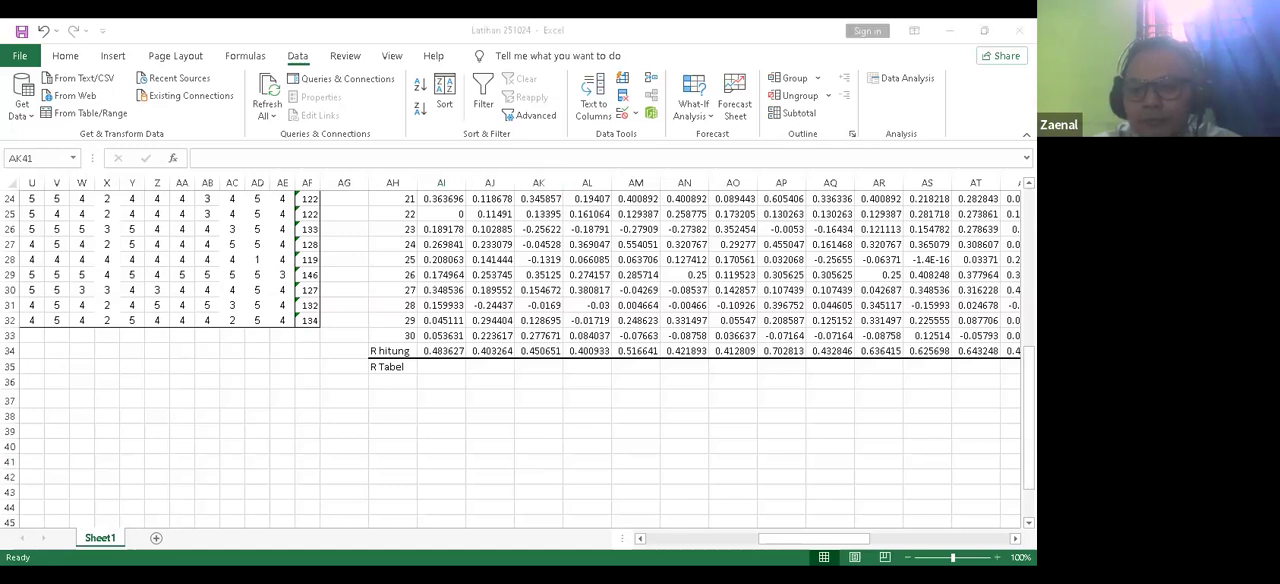
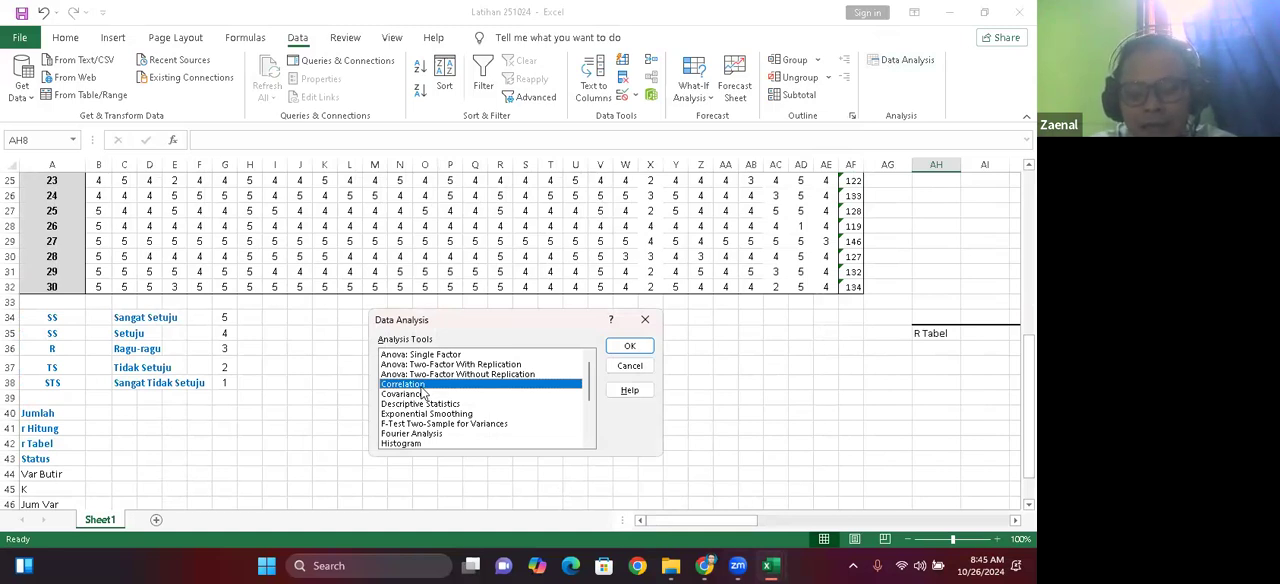
Step: Start the Correlation analysis and clear its existing input range and output range
left_click(628, 348)
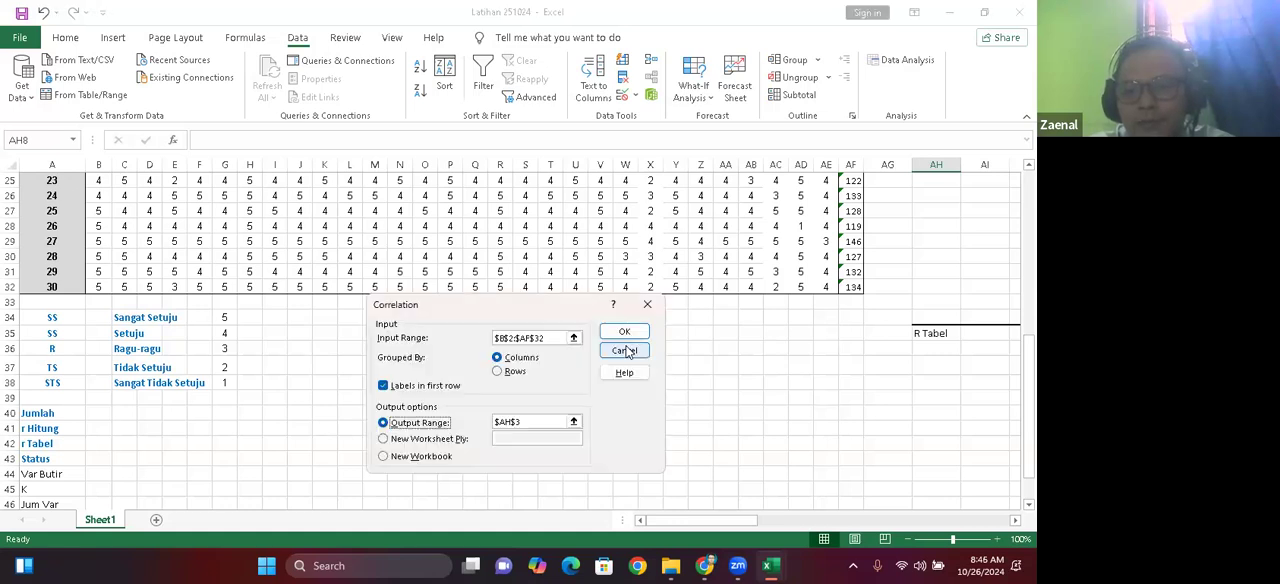
left_click(549, 339)
key("ctrl+a")
key("BackSpace")
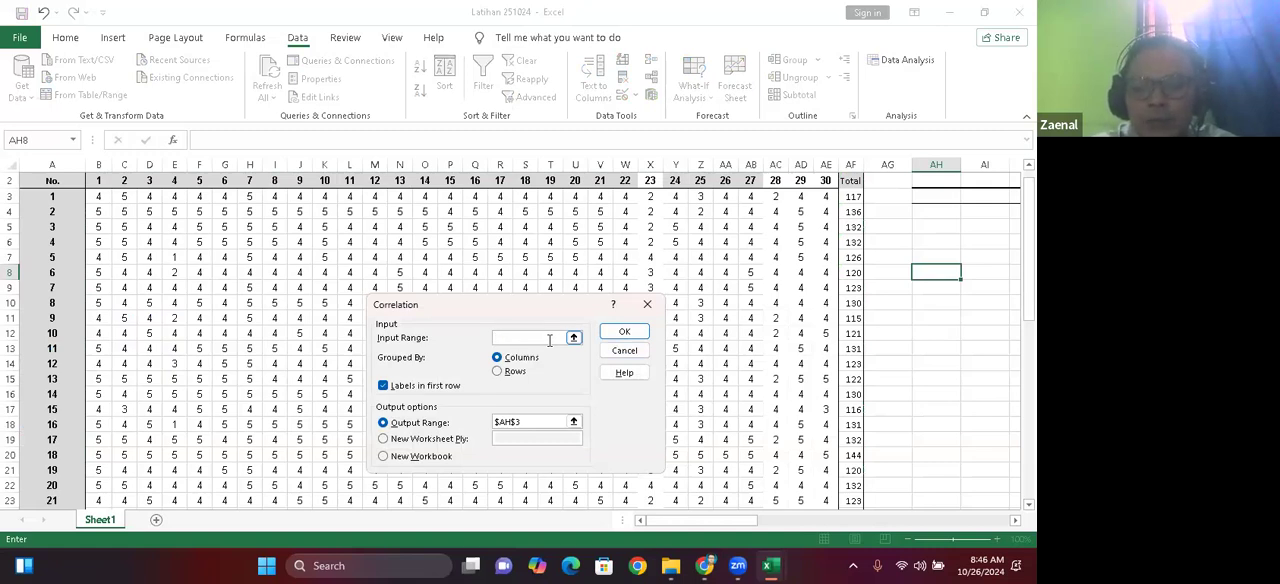
left_click(522, 420)
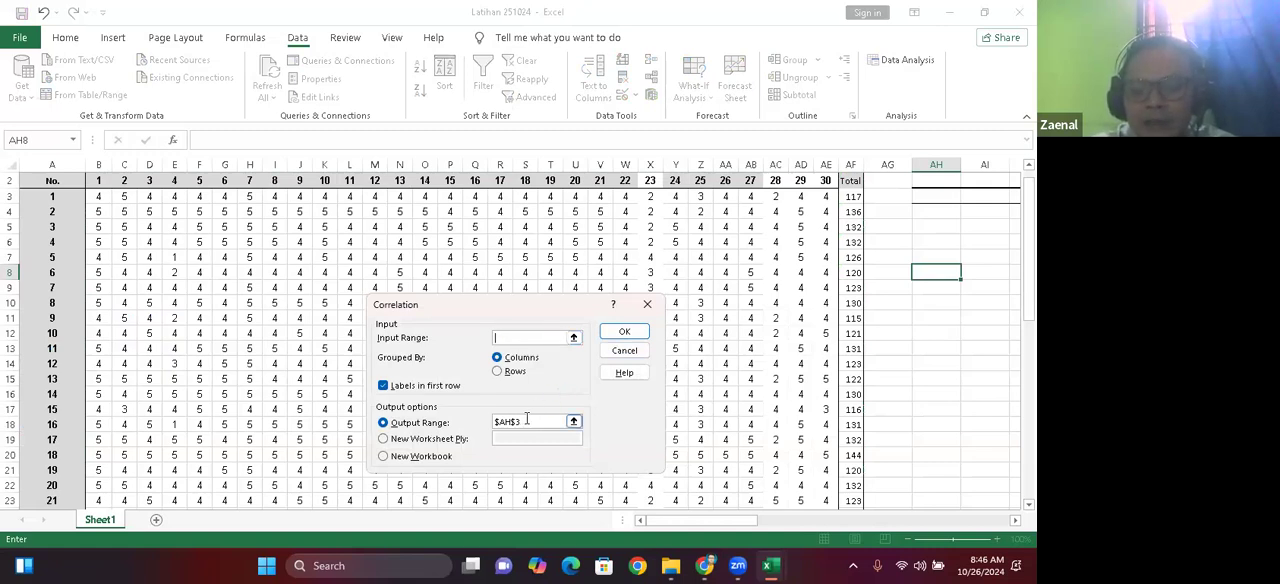
key("BackSpace")
key("BackSpace")
key("BackSpace")
key("BackSpace")
key("BackSpace")
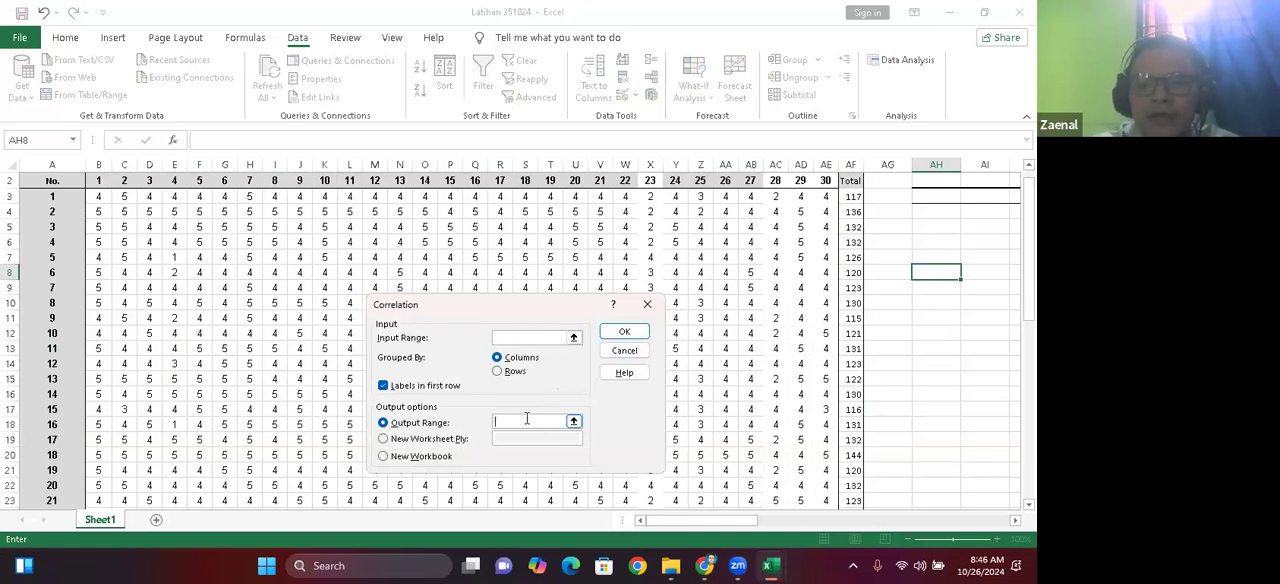
left_click(98, 179)
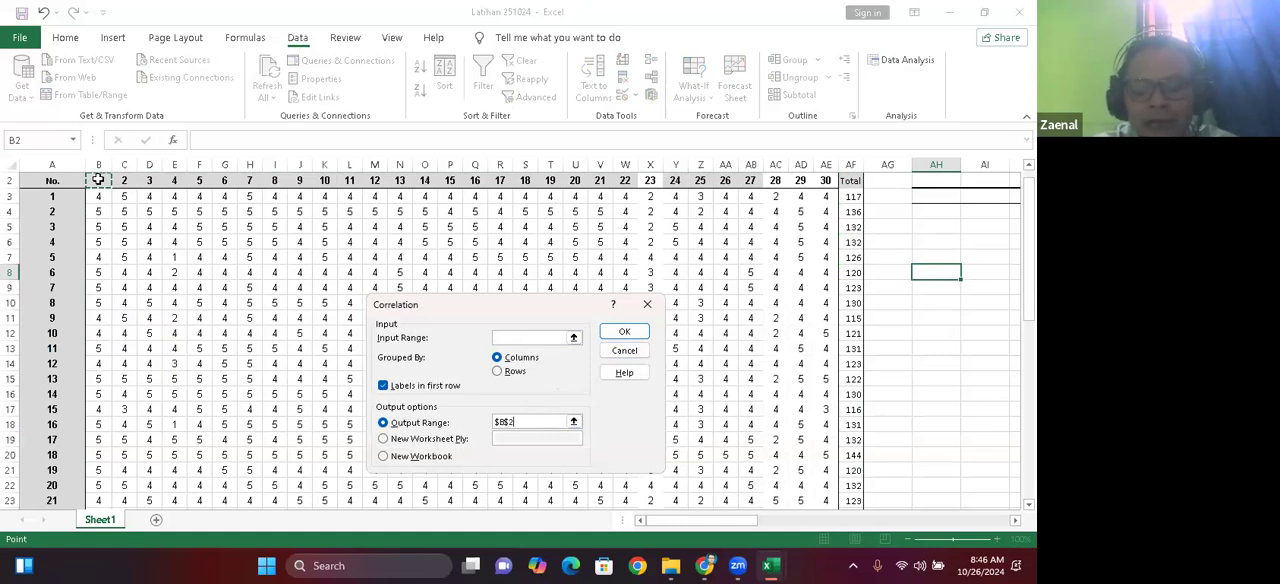
left_click_drag(98, 179, 557, 181)
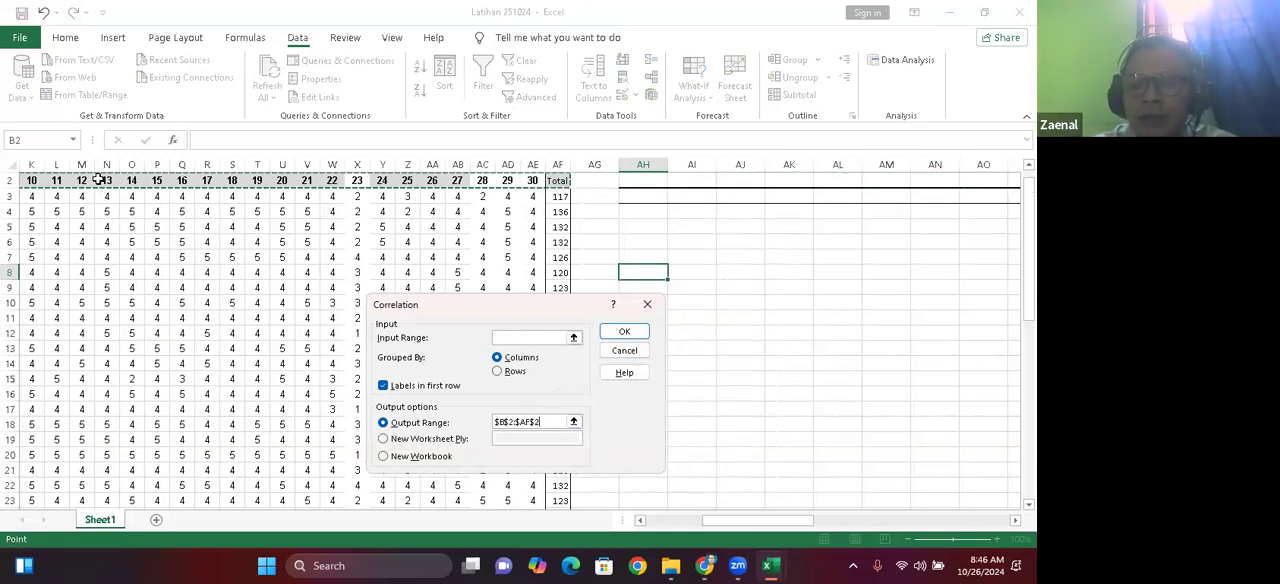
key("shift+Down")
key("shift+Down")
key("shift+Down")
key("shift+Down")
key("shift+Down")
key("shift+Down")
key("shift+Down")
key("shift+Down")
key("shift+Down")
key("shift+Down")
key("shift+Down")
key("shift+Down")
key("shift+Down")
key("shift+Down")
key("shift+Down")
key("shift+Down")
key("shift+Down")
key("shift+Down")
key("shift+Down")
key("shift+Down")
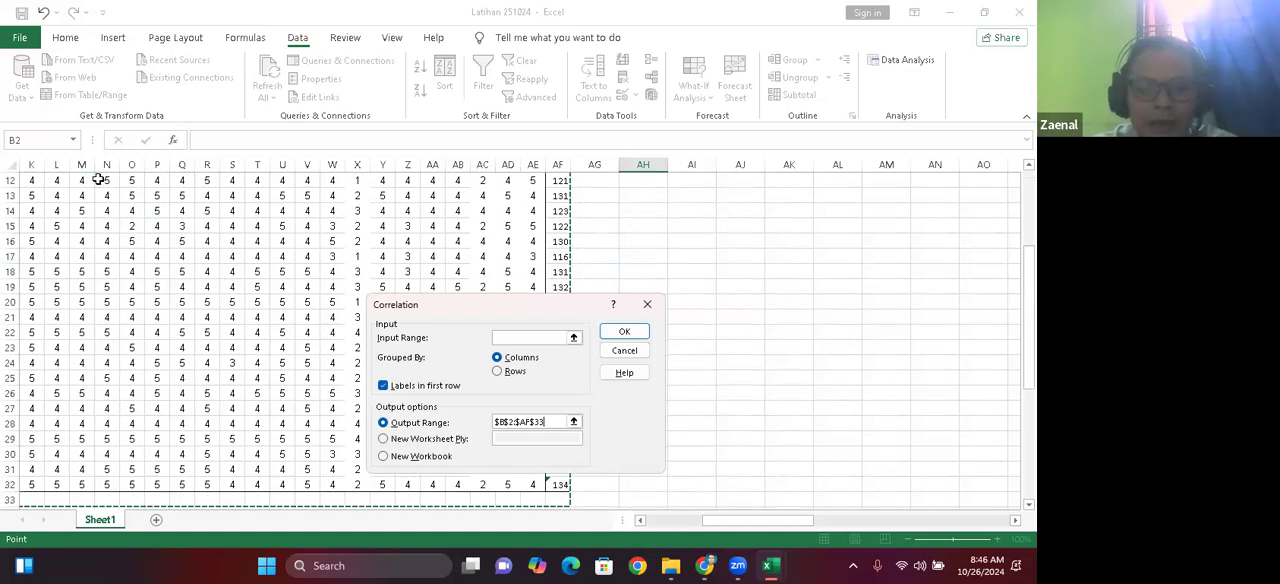
key("shift+Up")
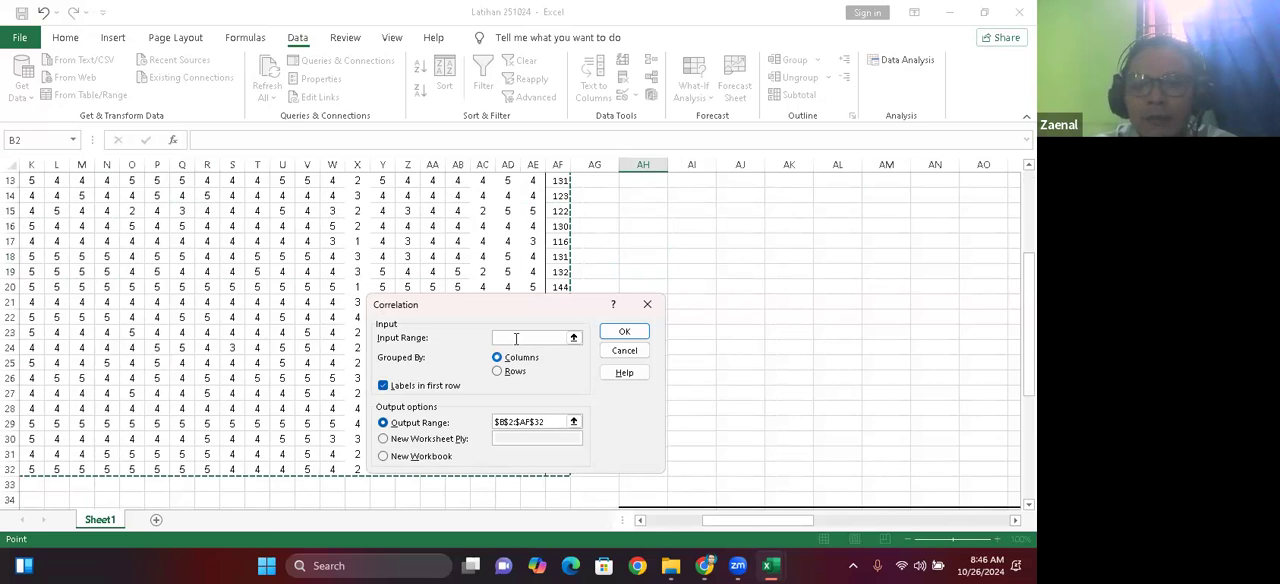
Step: Set the correlation input range to $B$2:$AF$32, covering all item scores and the Total column, with labels in the first row
left_click(513, 338)
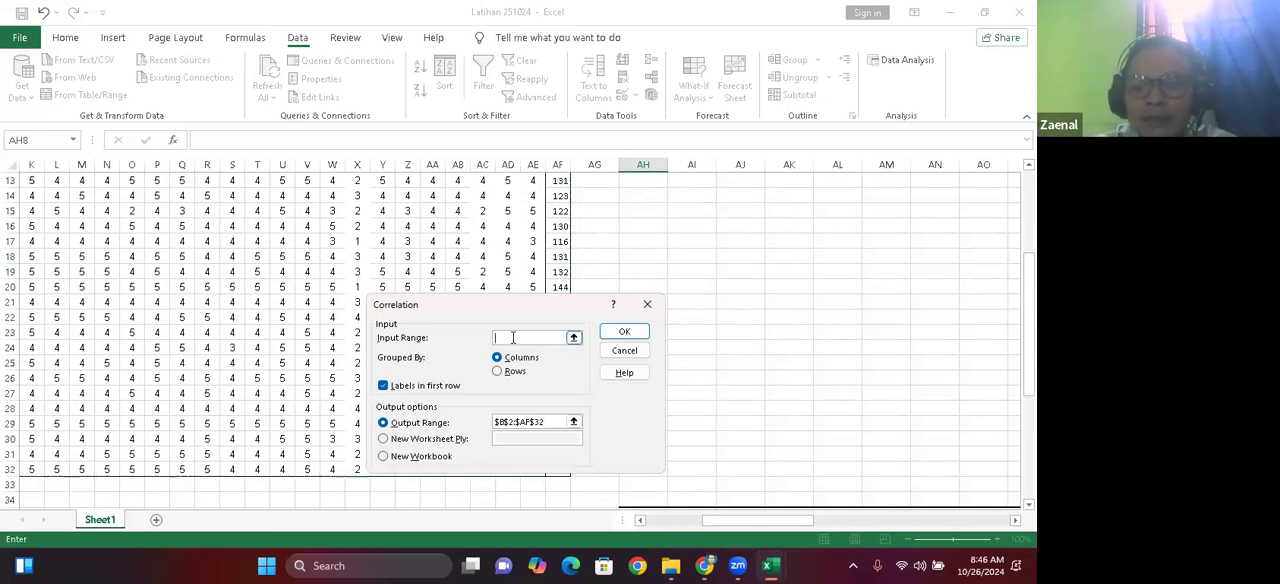
left_click(572, 337)
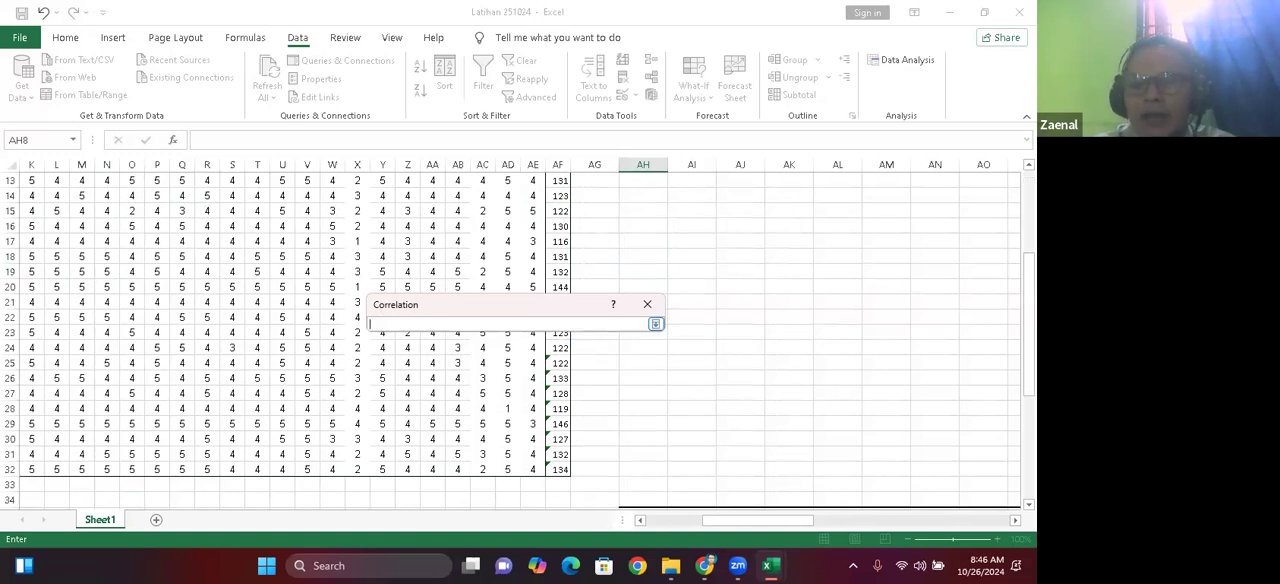
scroll(410, 325, "up", 4)
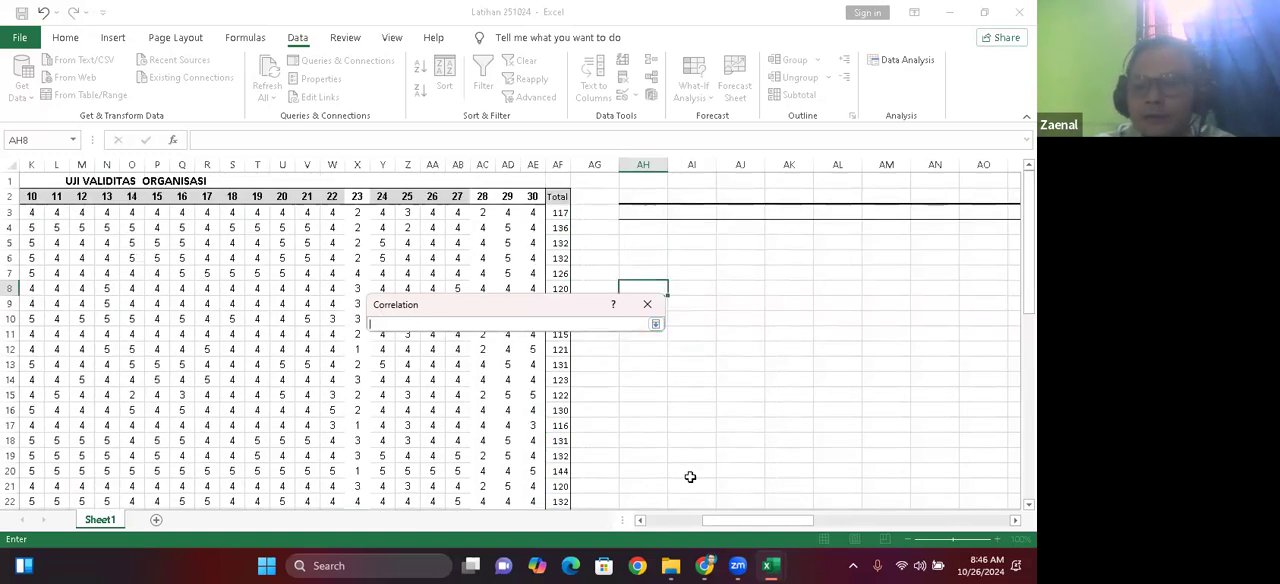
left_click_drag(745, 520, 687, 520)
left_click_drag(97, 185, 854, 495)
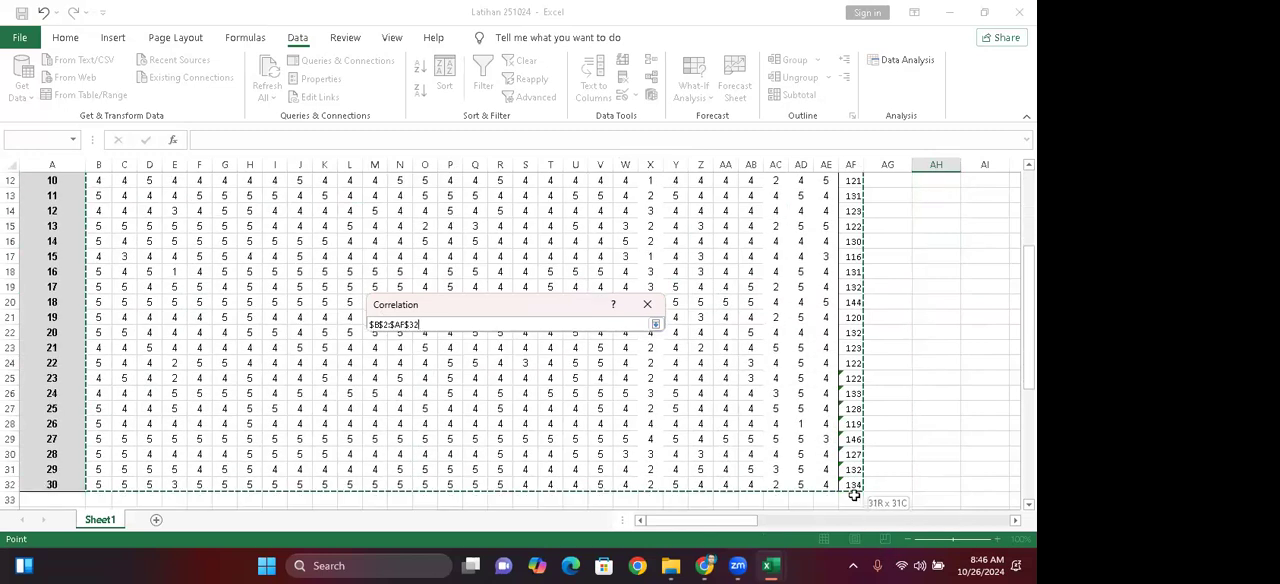
left_click(647, 306)
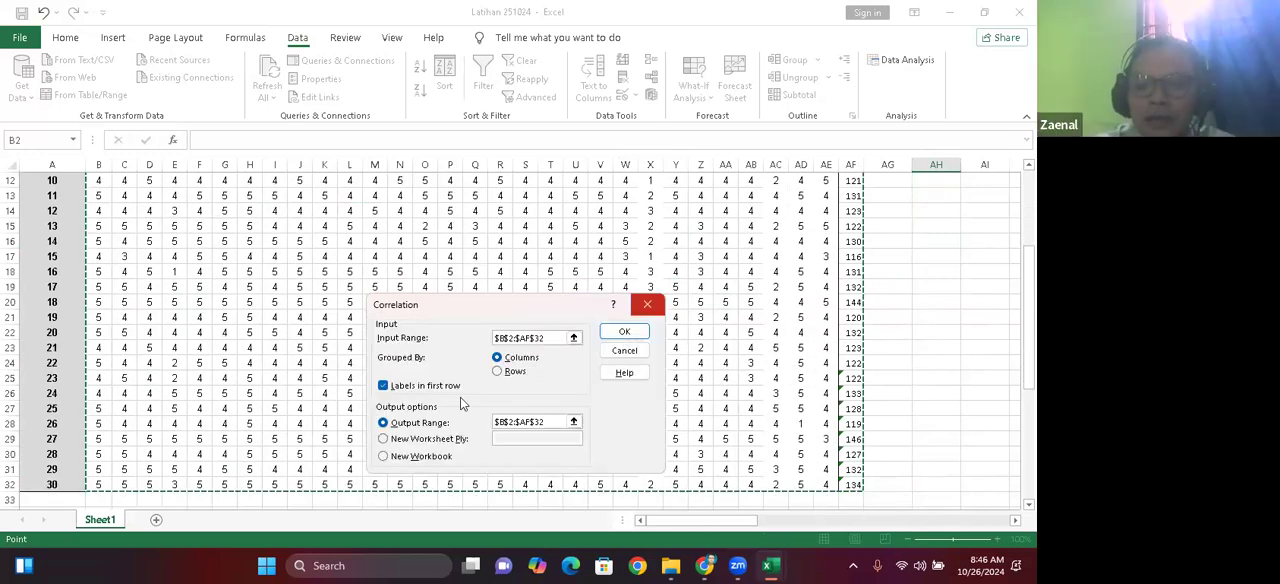
left_click(383, 390)
left_click(383, 390)
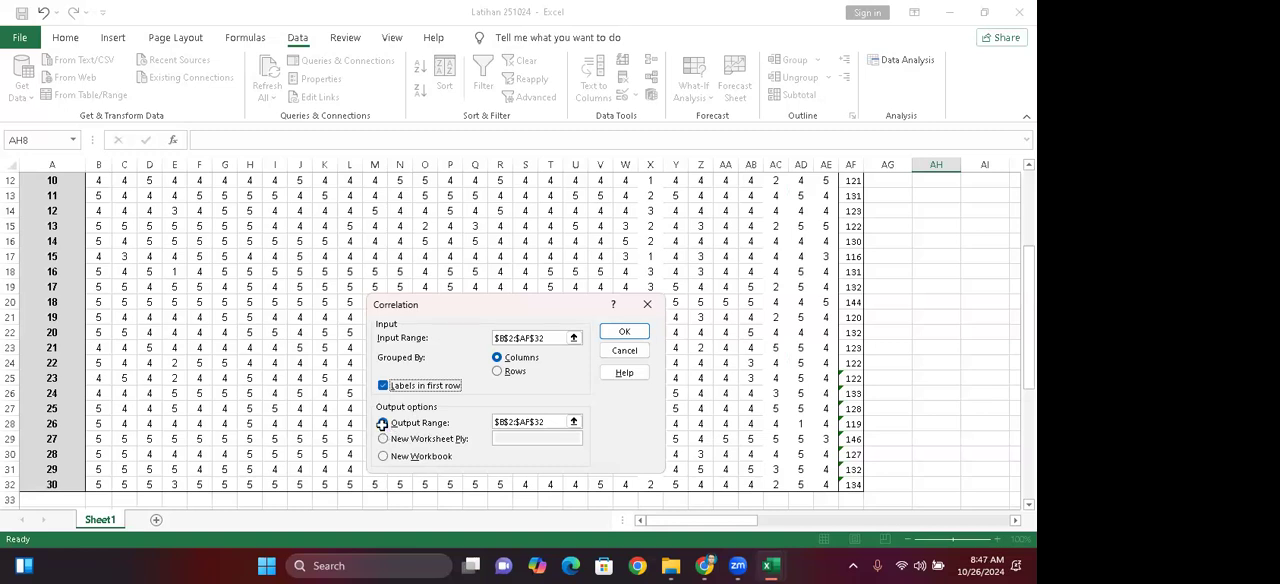
Step: Replace the output range with $AH$4 and generate the correlation matrix, overwriting the existing data there
left_click(383, 424)
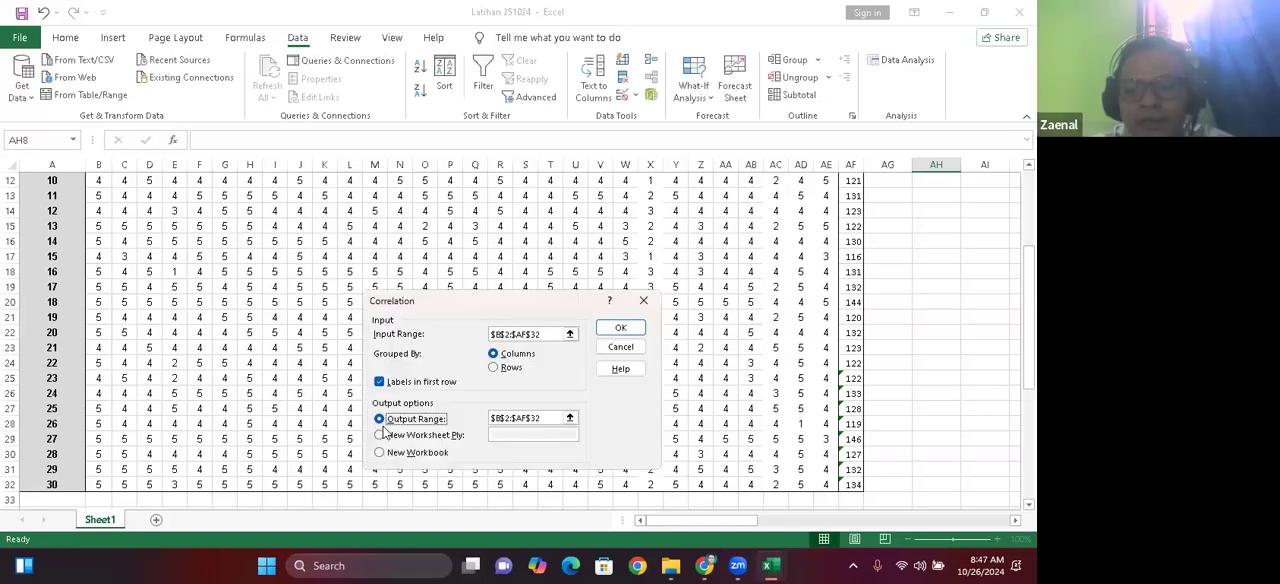
left_click(549, 421)
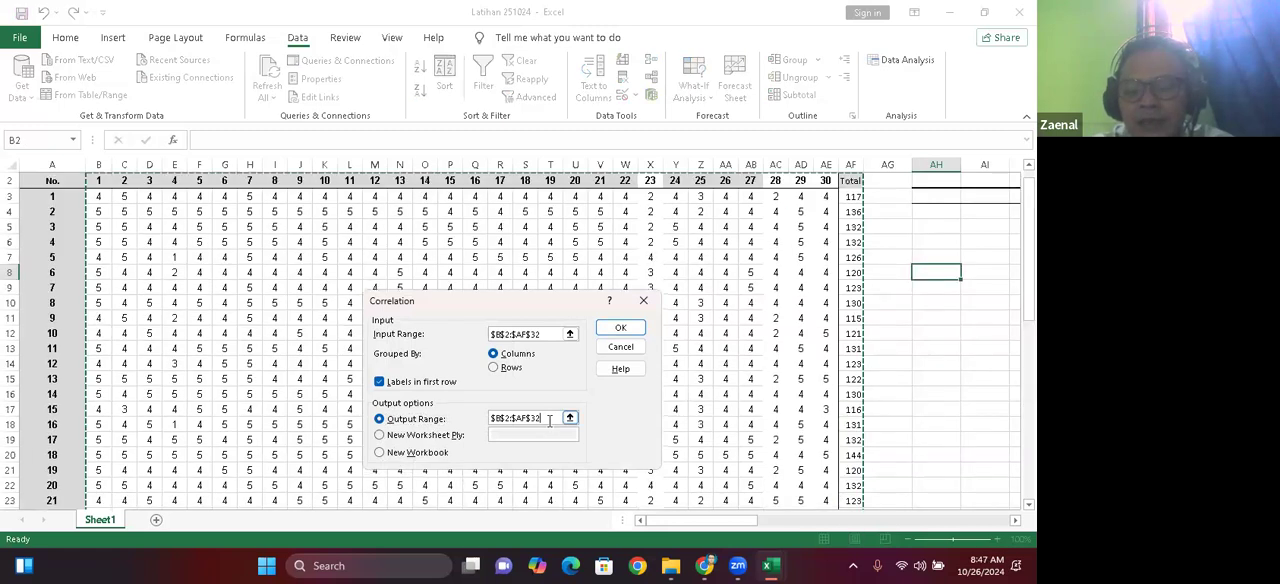
key("BackSpace")
key("BackSpace")
key("BackSpace")
key("BackSpace")
key("BackSpace")
key("BackSpace")
key("BackSpace")
key("BackSpace")
key("BackSpace")
key("BackSpace")
key("BackSpace")
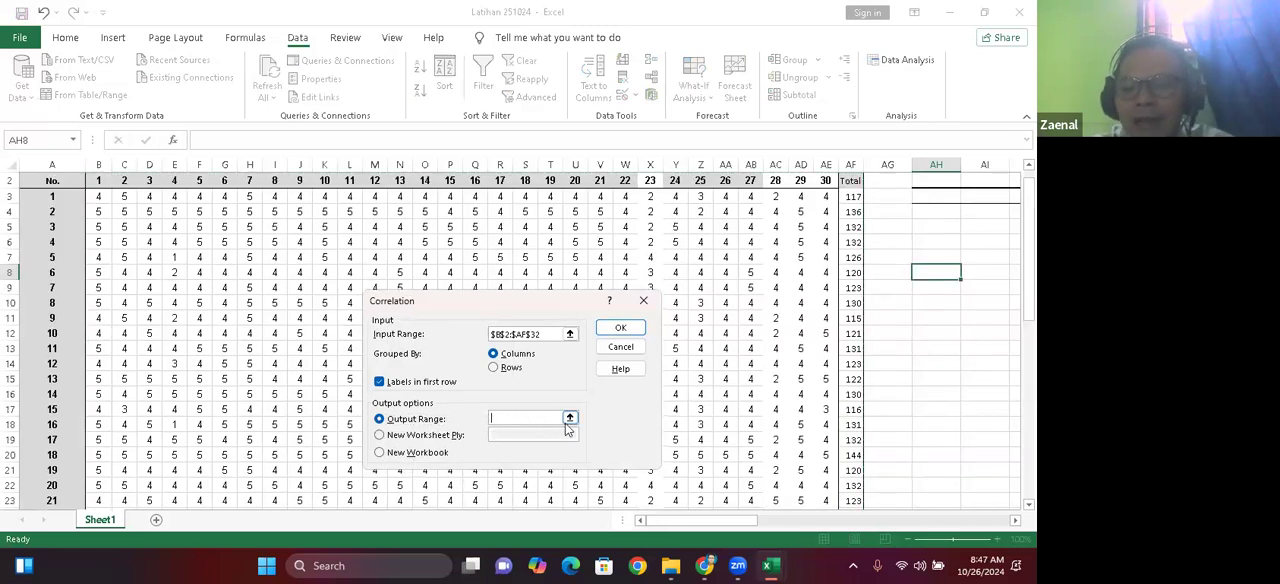
left_click_drag(668, 527, 761, 522)
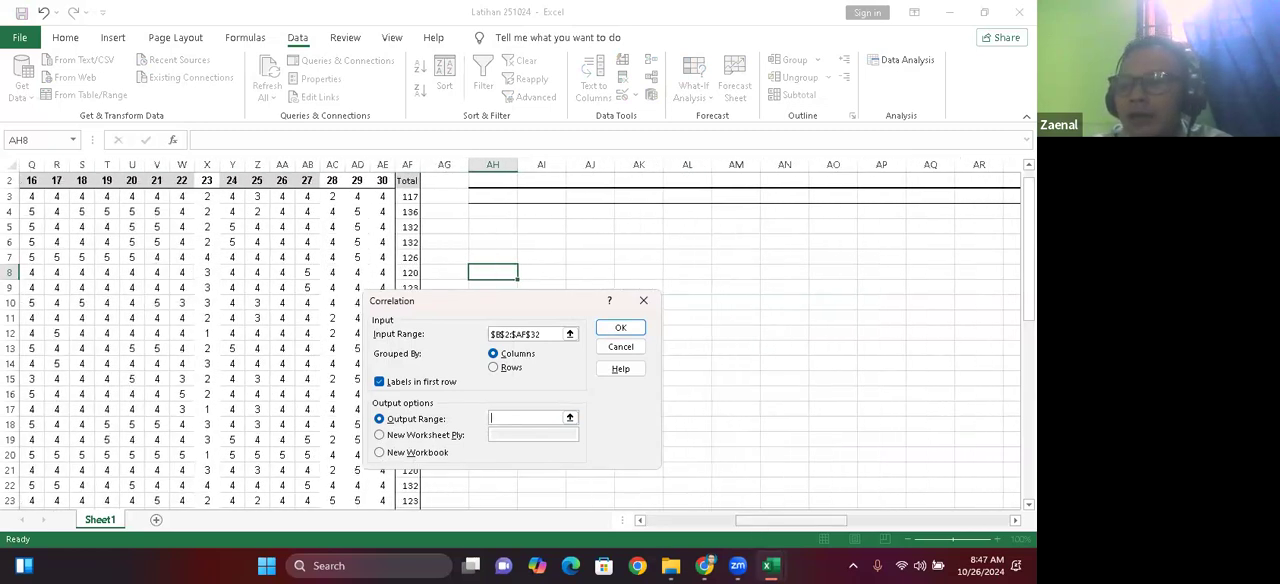
left_click_drag(1029, 299, 1029, 286)
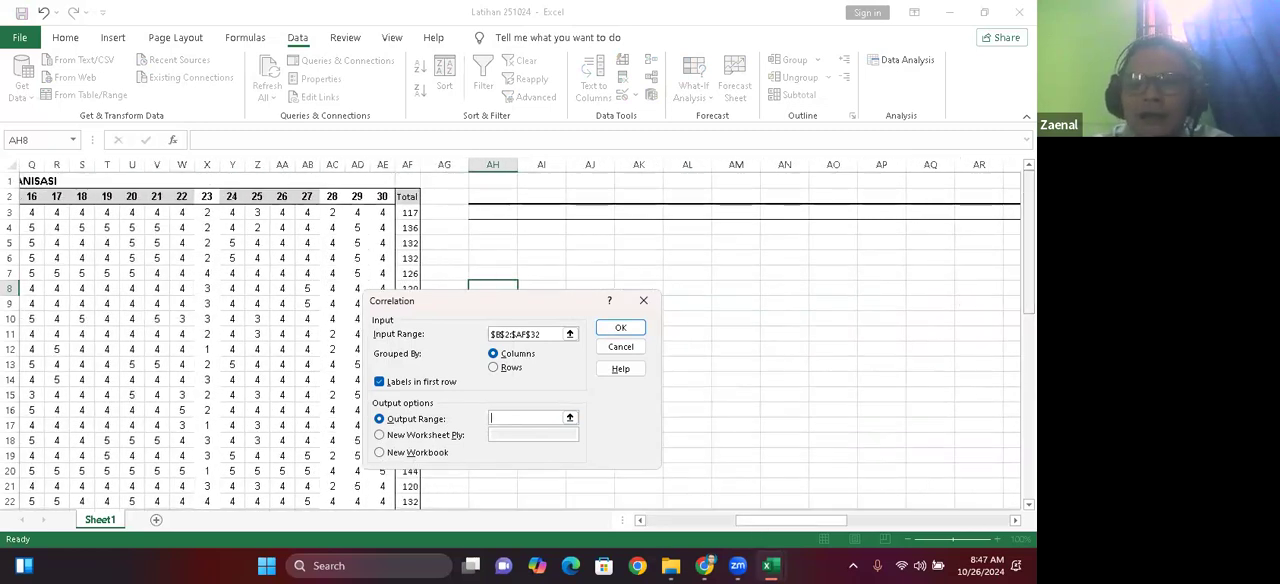
left_click(493, 229)
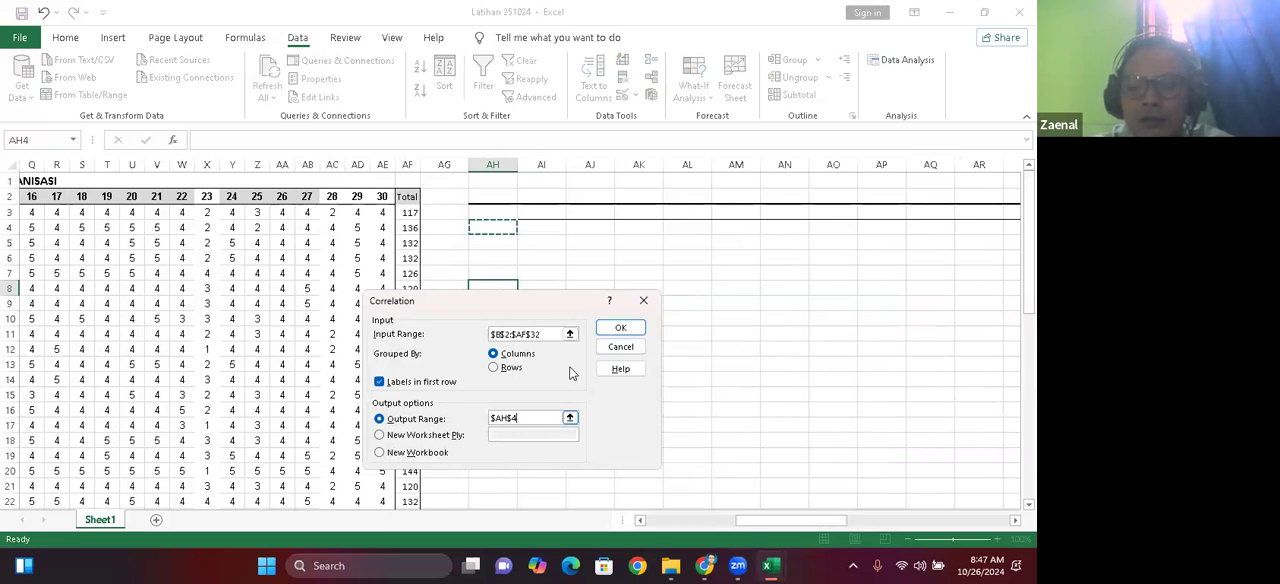
left_click(620, 328)
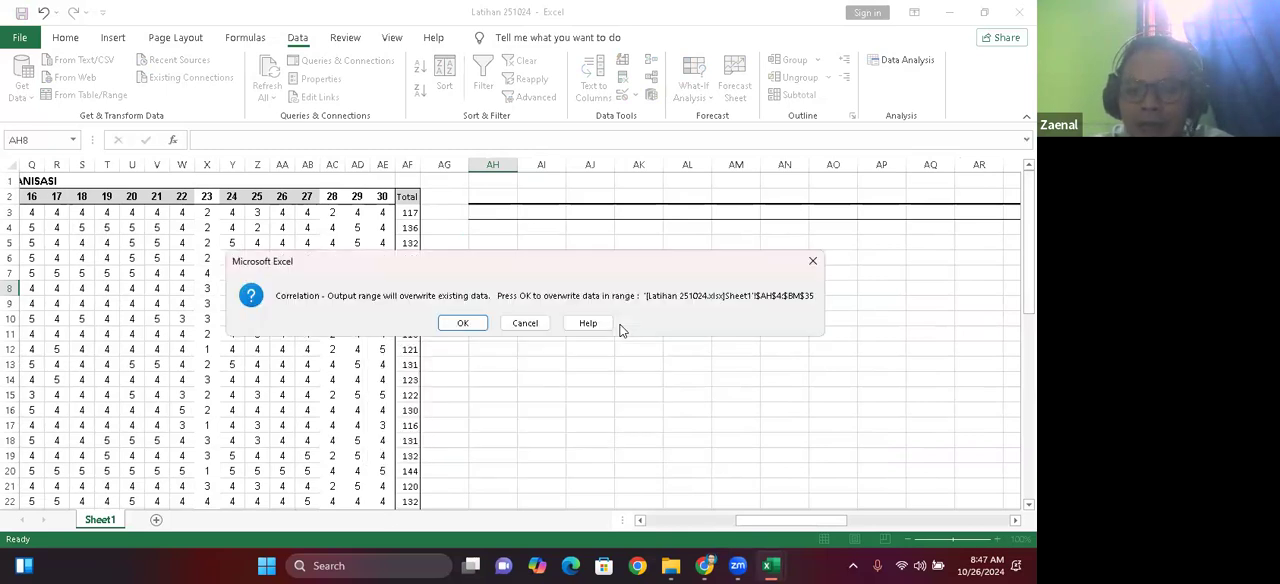
left_click(461, 323)
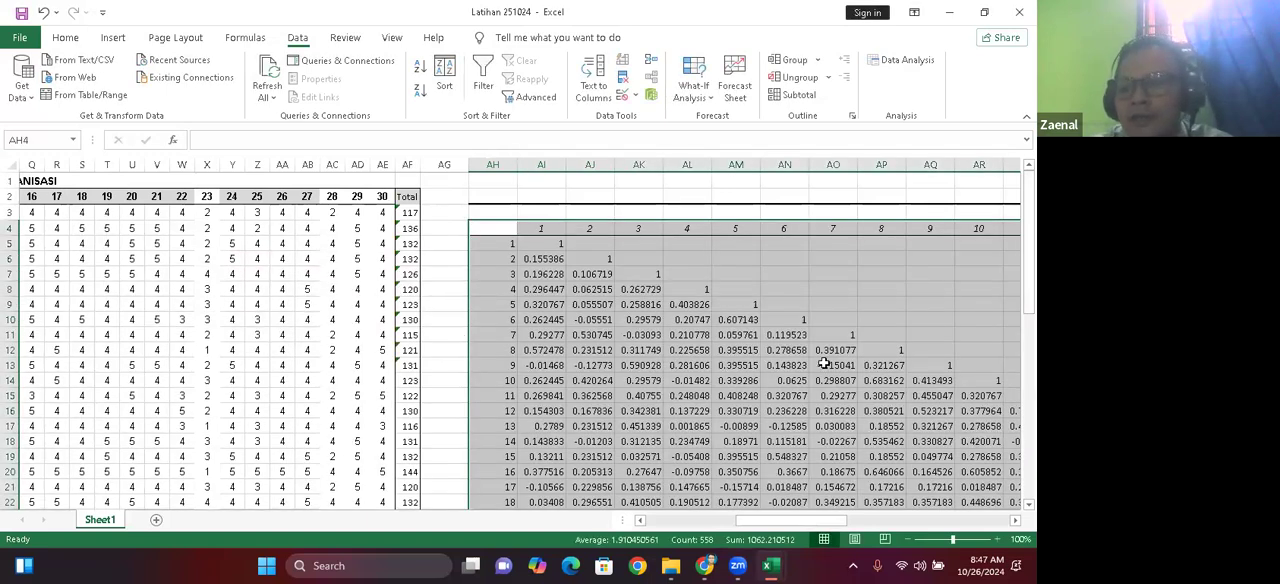
Step: Rename the Total row label of the correlation matrix in cell AH35 as "R Hitung"
scroll(623, 425, "down", 7)
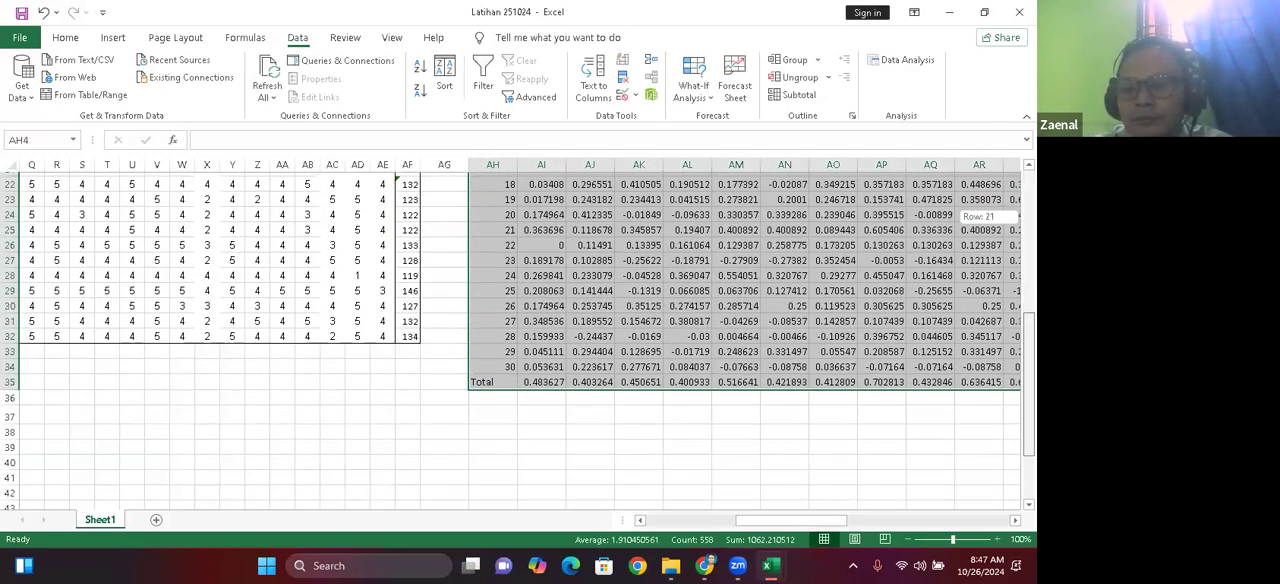
left_click(623, 425)
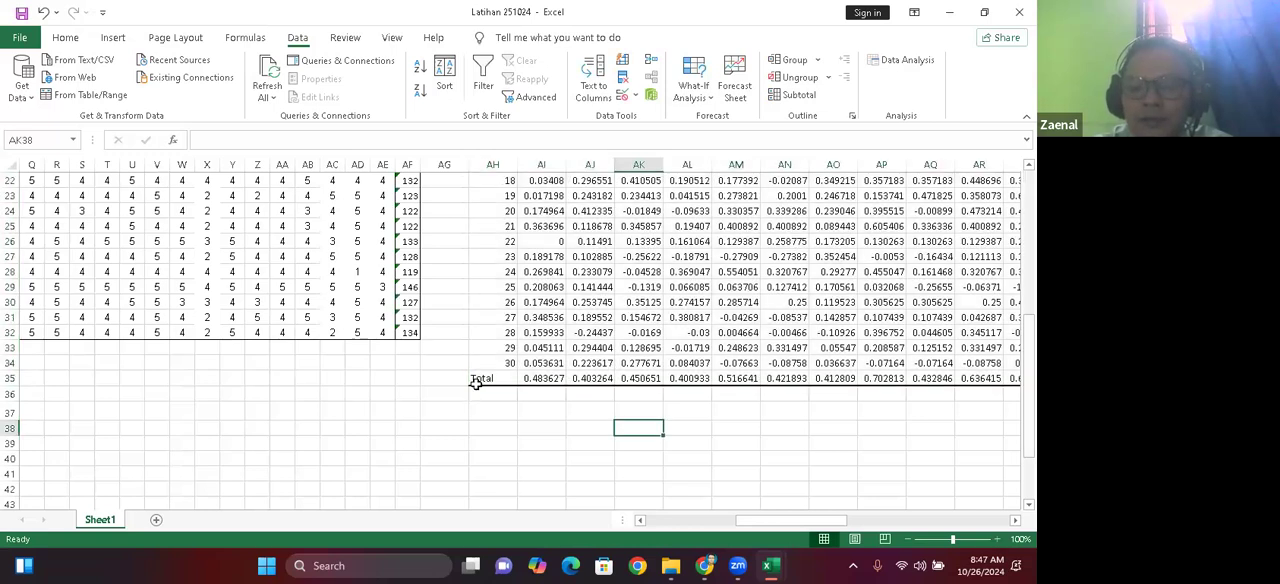
left_click(485, 379)
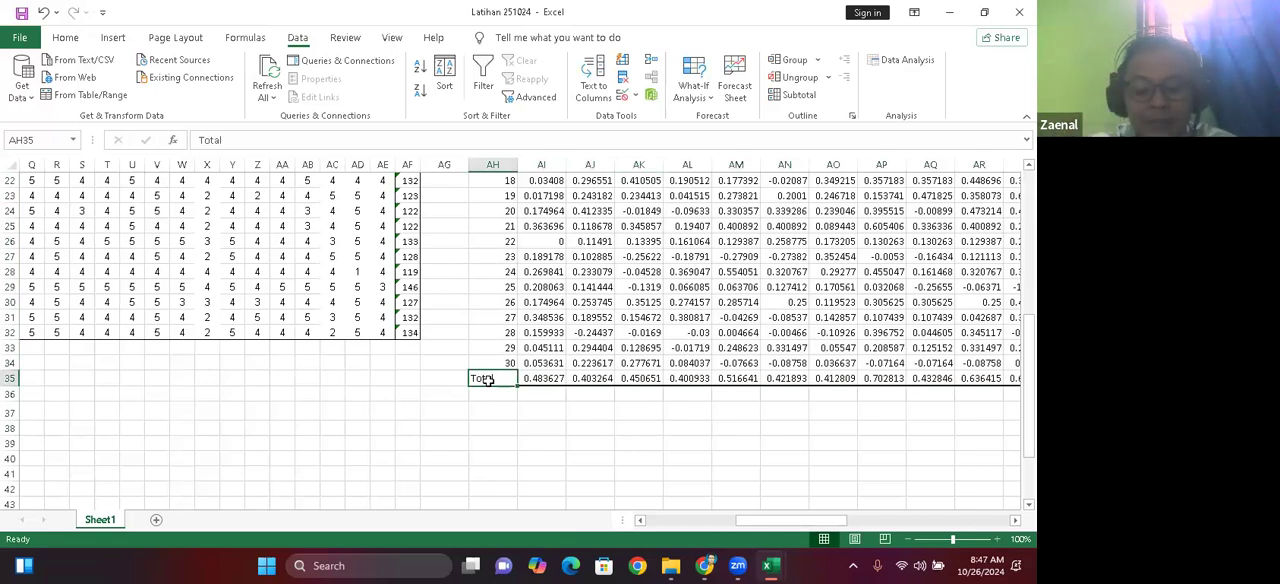
type("R")
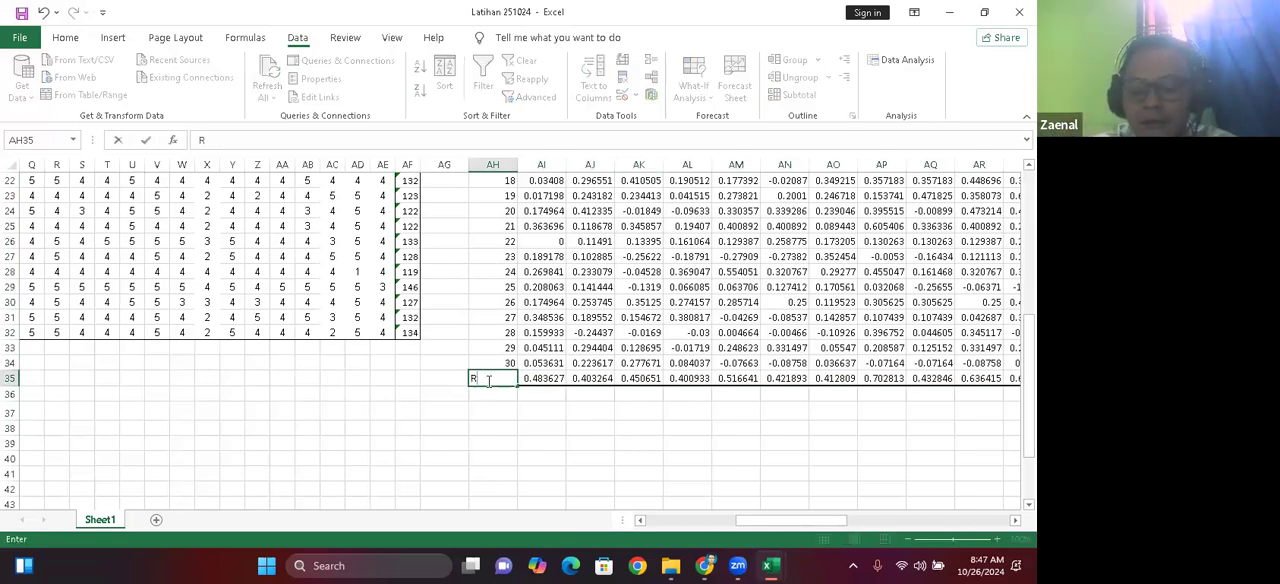
type(" H")
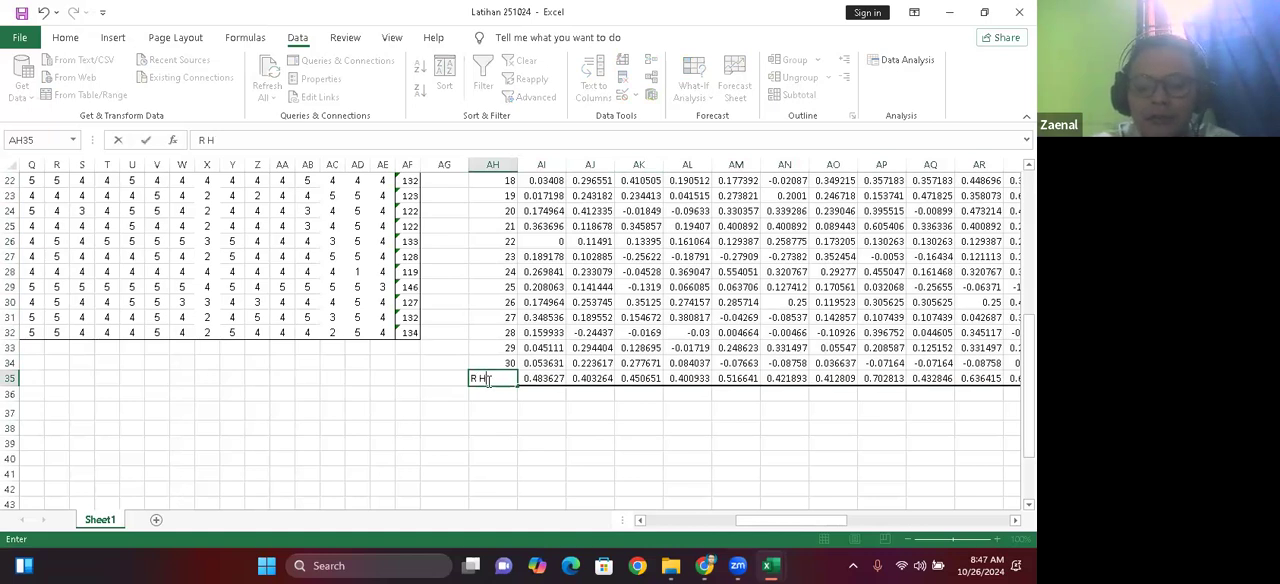
type("itungf")
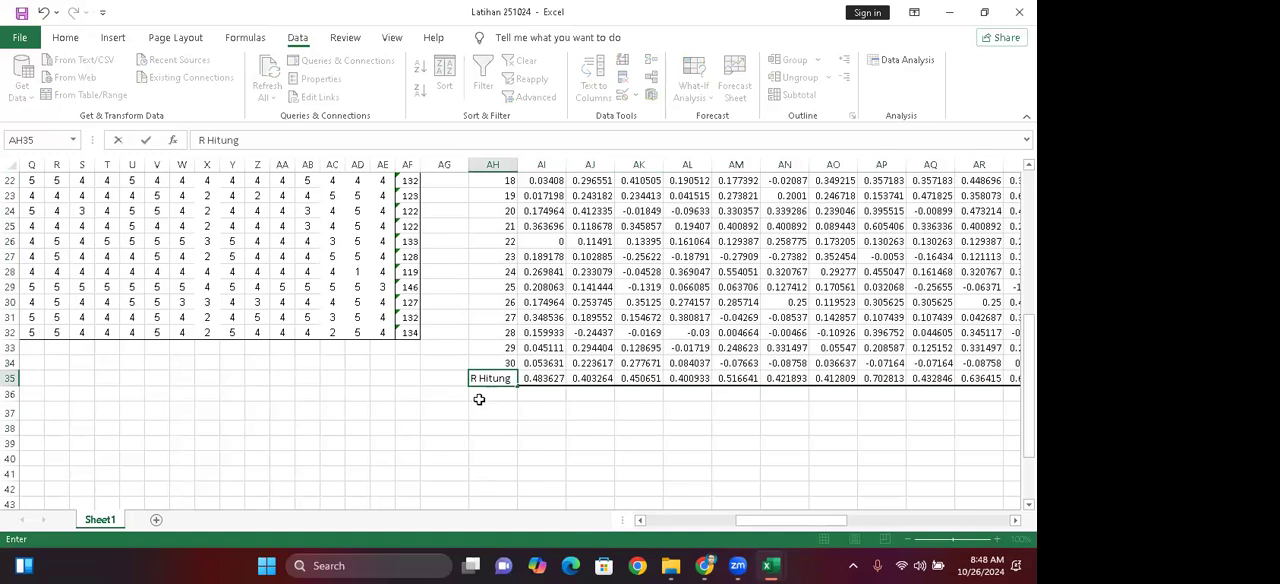
key("Return")
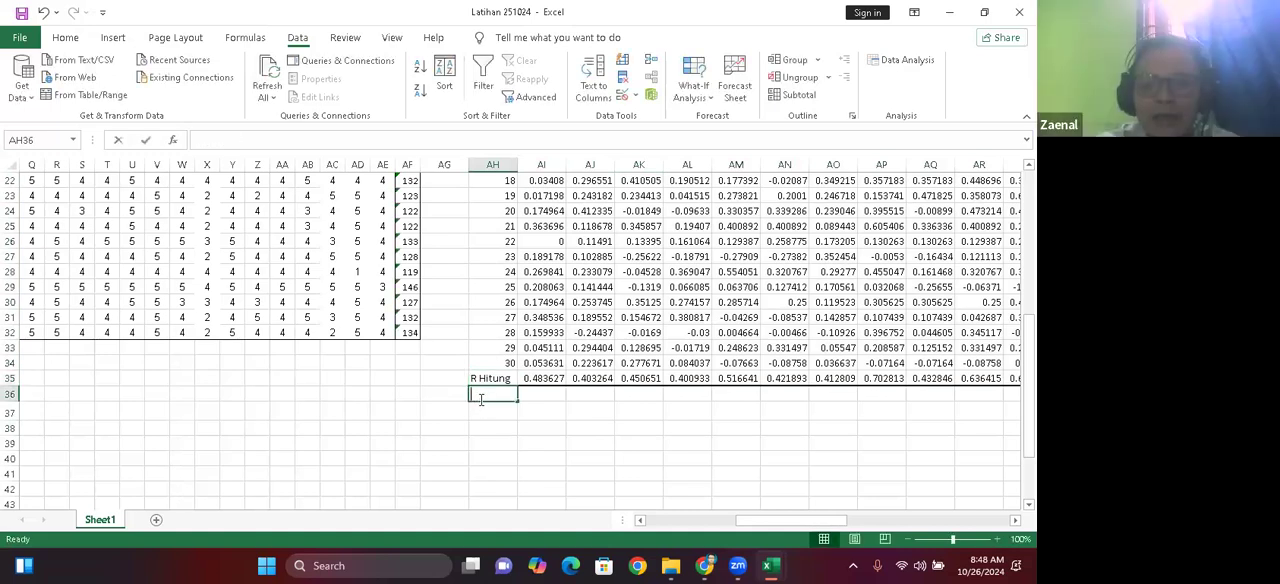
Step: Add the row label "R Tabel" in cell AH36, directly below the R Hitung row
type("R")
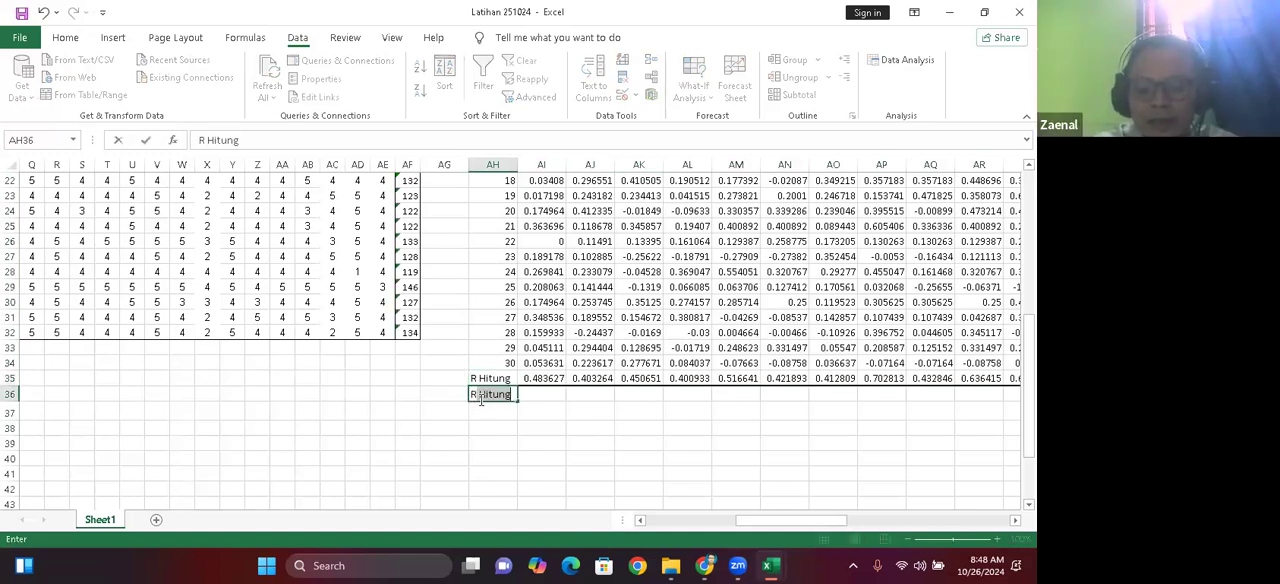
type(" Tabel")
key("Return")
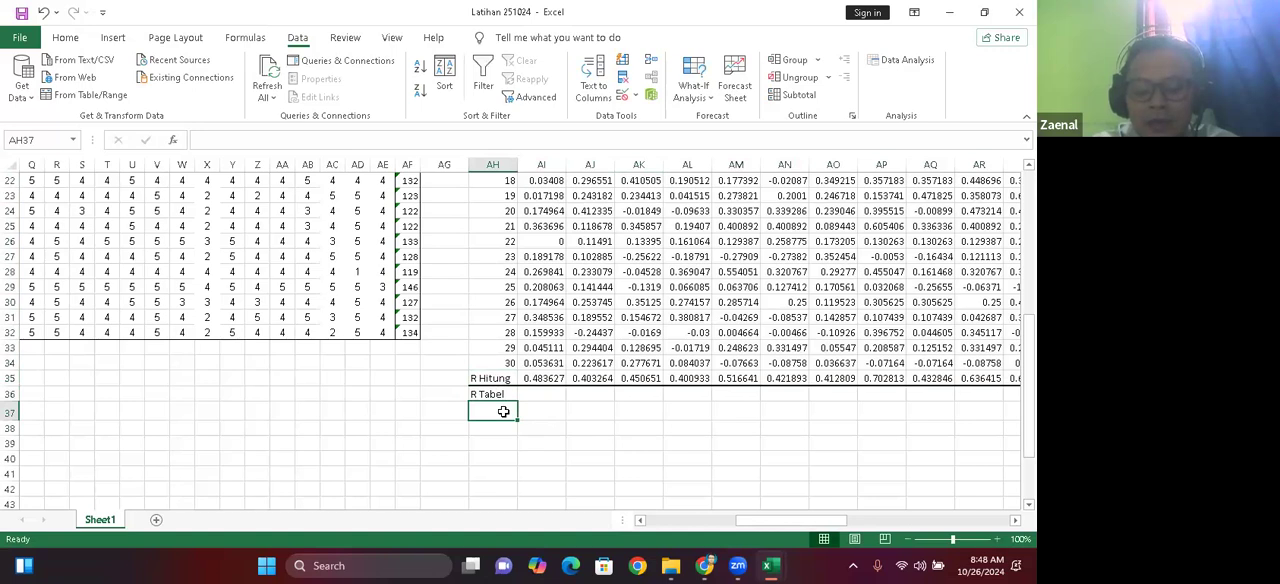
Step: Add the row label "Keputusan" in cell AH37, below R Tabel
type("K")
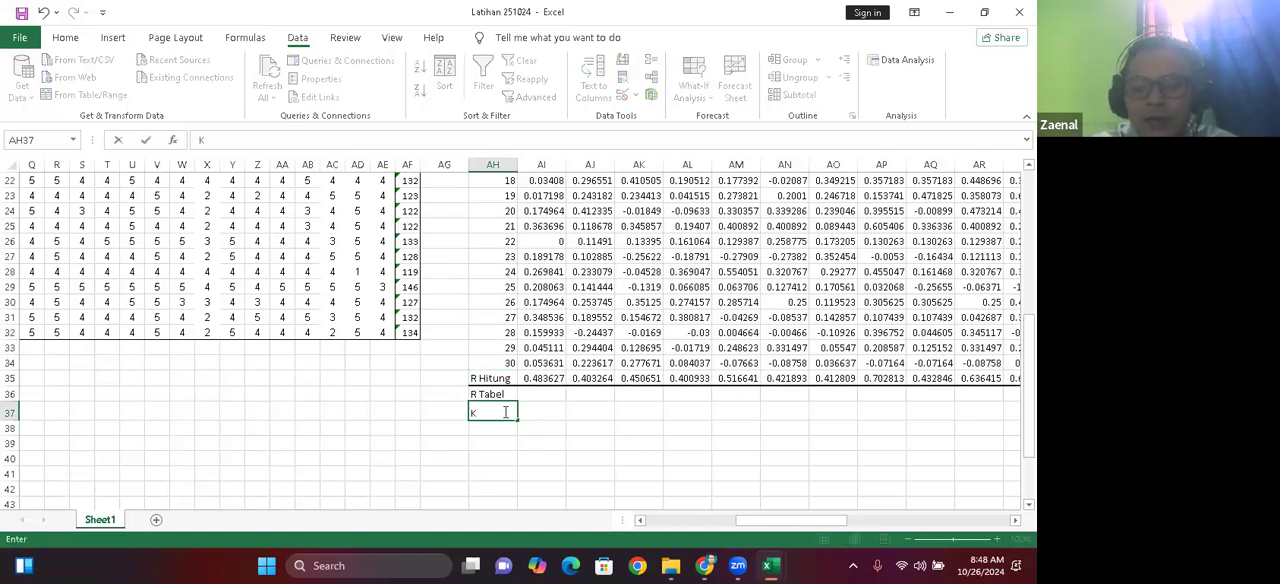
type("epu")
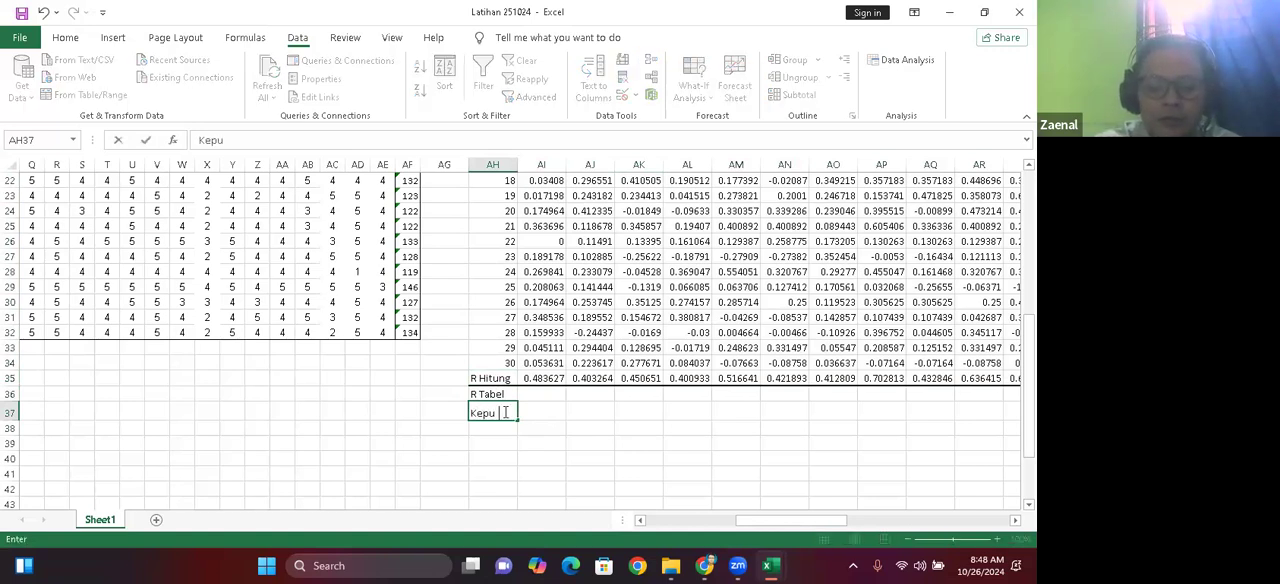
type("tusan")
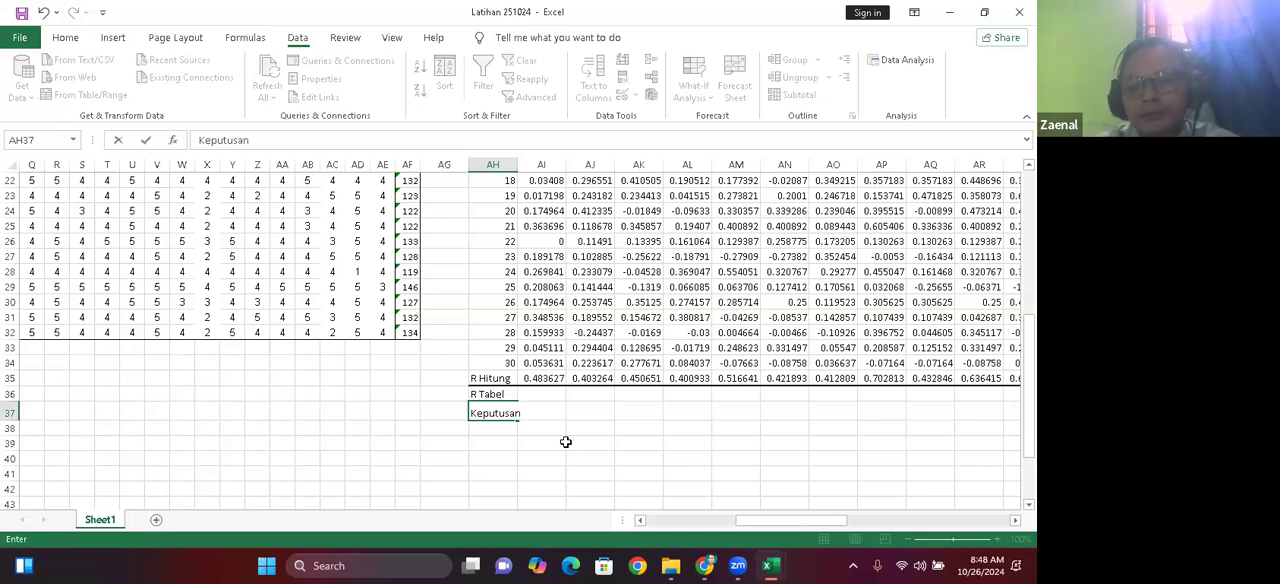
left_click(565, 442)
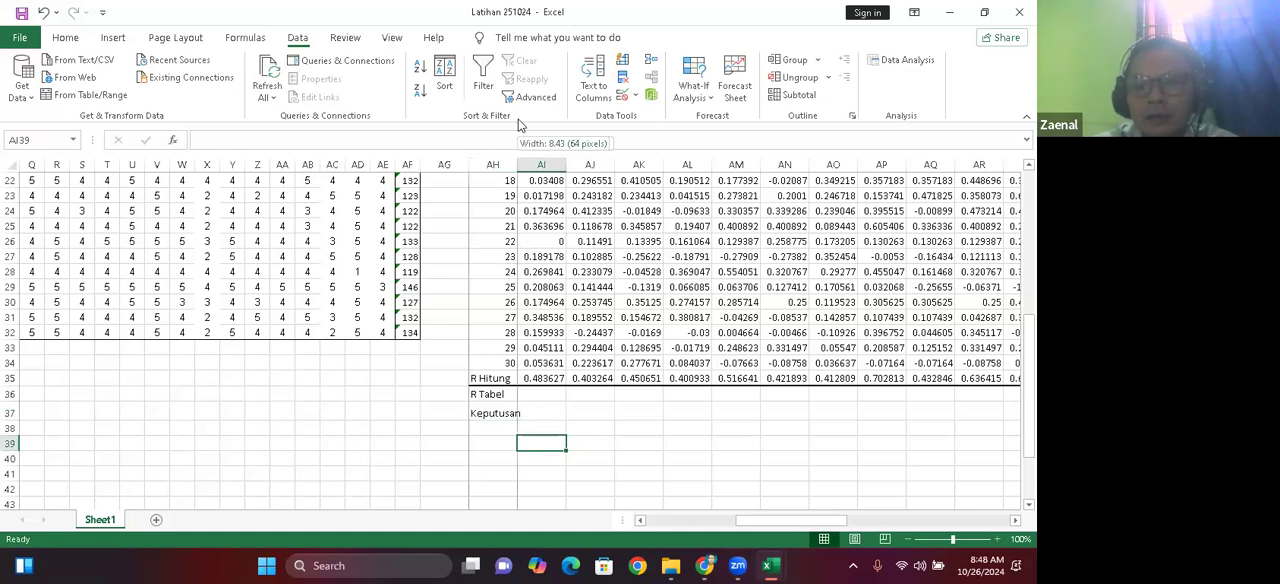
Step: Enter the R Tabel value 0.3061 for the first questionnaire item in cell AI36
left_click(557, 398)
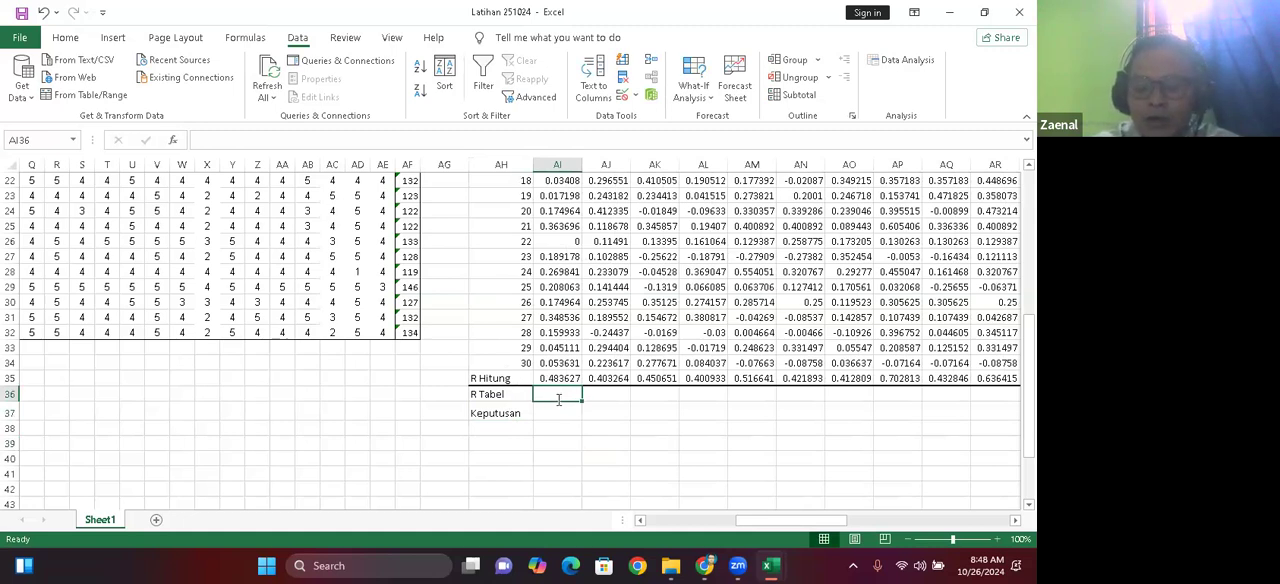
type("0.")
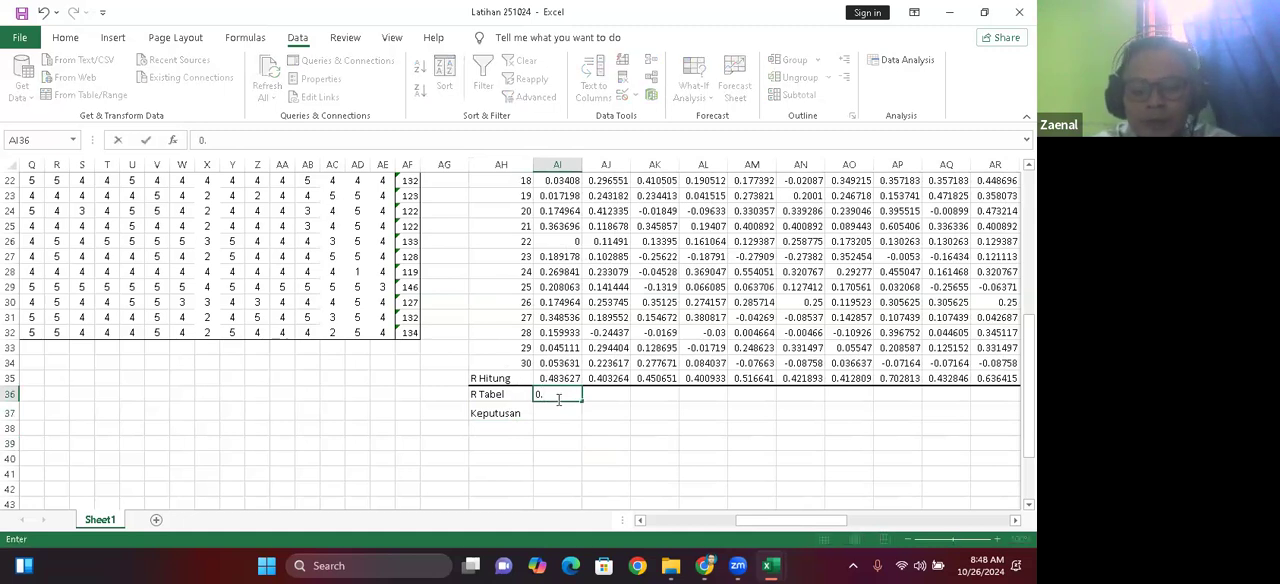
type("3061")
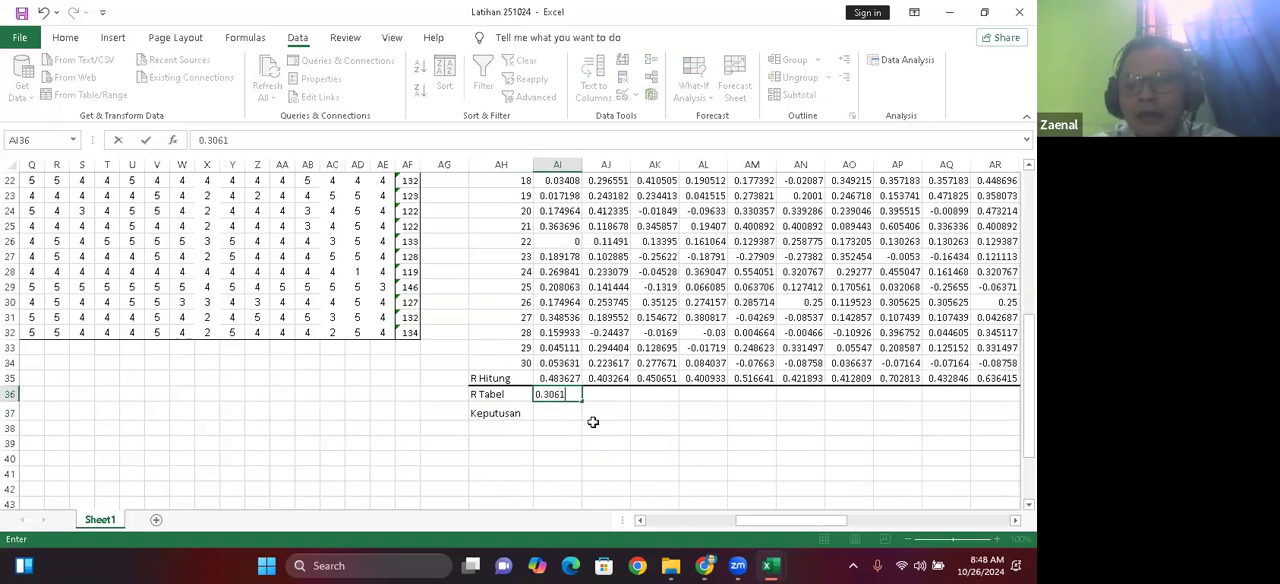
left_click(571, 450)
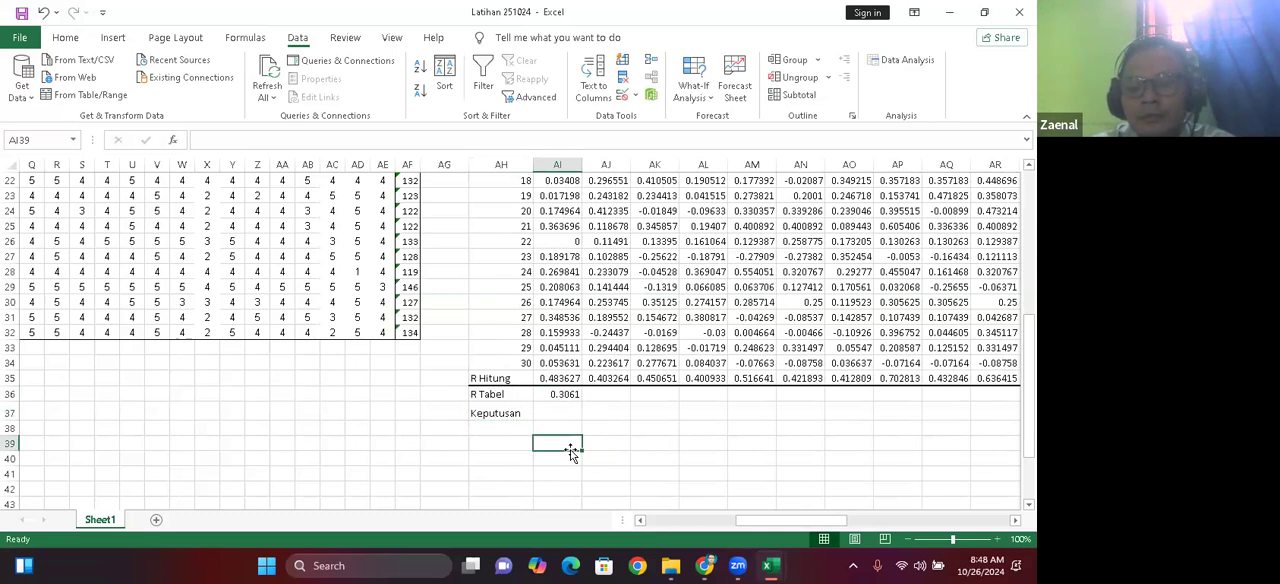
left_click(551, 394)
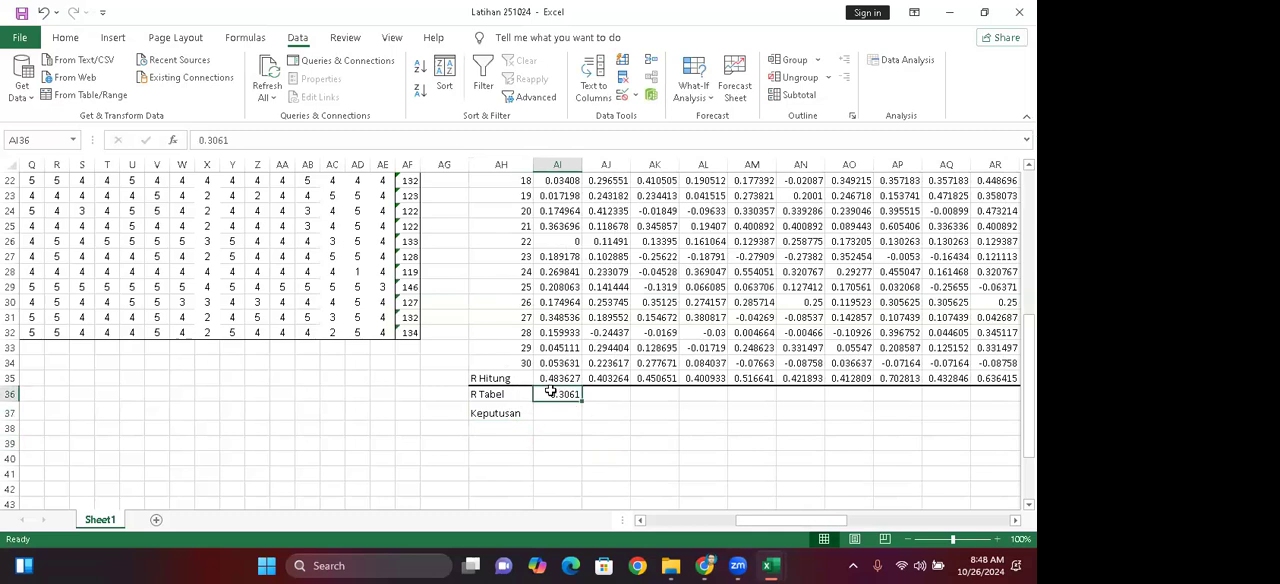
key("ctrl+c")
left_click(593, 397)
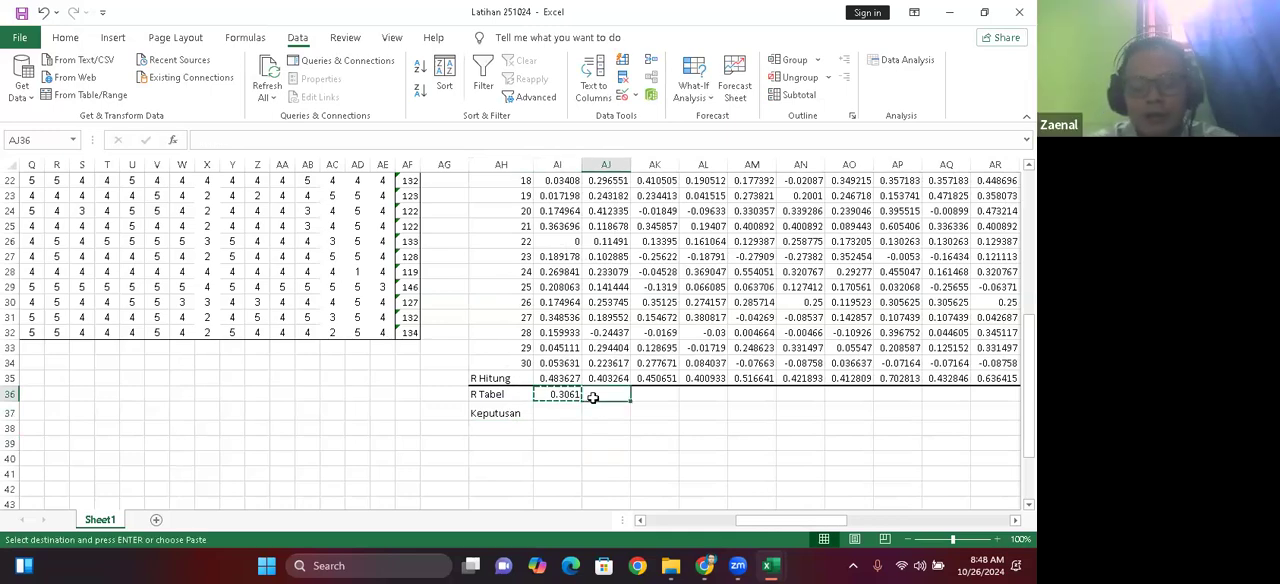
left_click_drag(593, 397, 1015, 397)
key("shift+Right")
key("shift+Right")
key("shift+Right")
key("shift+Right")
key("shift+Right")
key("shift+Right")
key("shift+Right")
key("shift+Right")
key("shift+Right")
key("shift+Right")
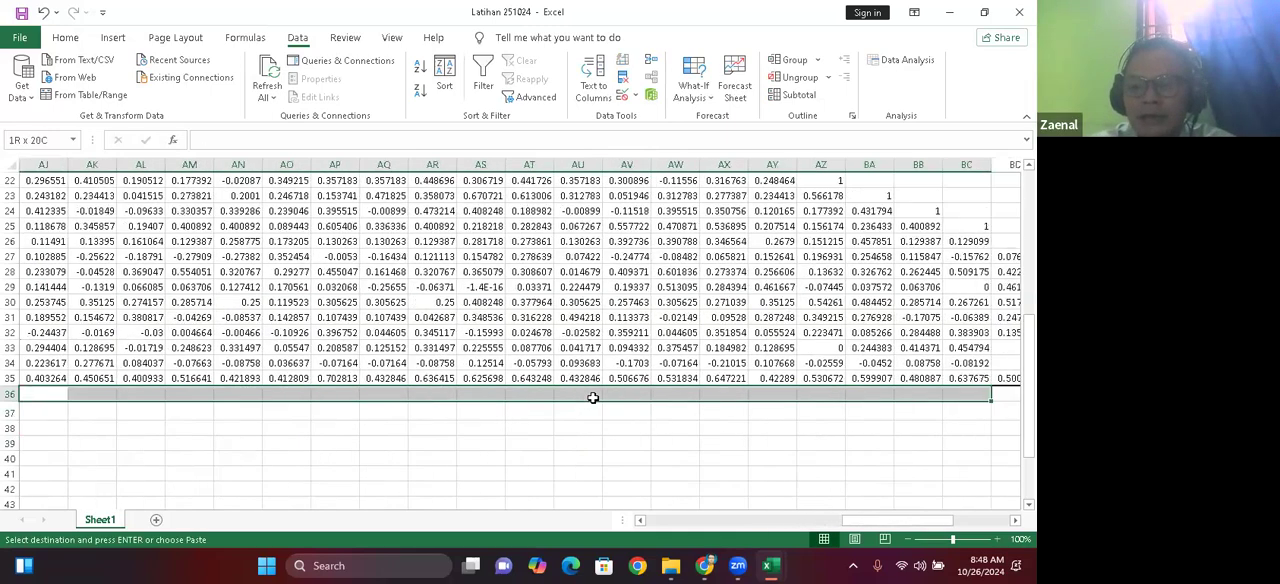
key("shift+Right")
key("shift+Right")
key("shift+Right")
key("shift+Right")
key("shift+Right")
key("shift+Right")
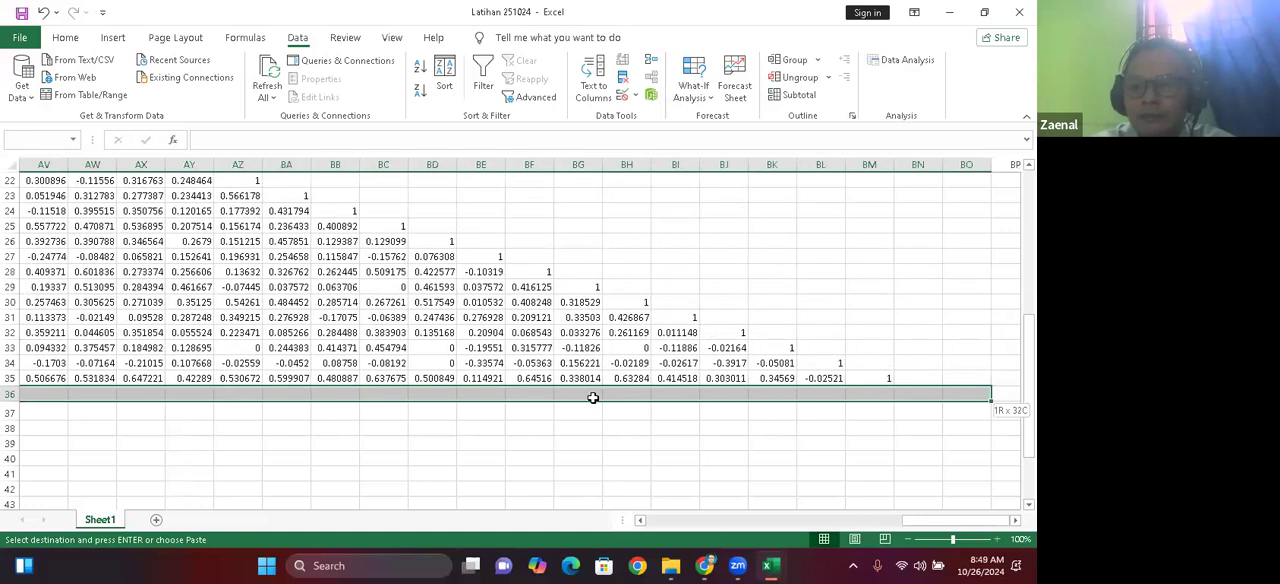
key("shift+Right")
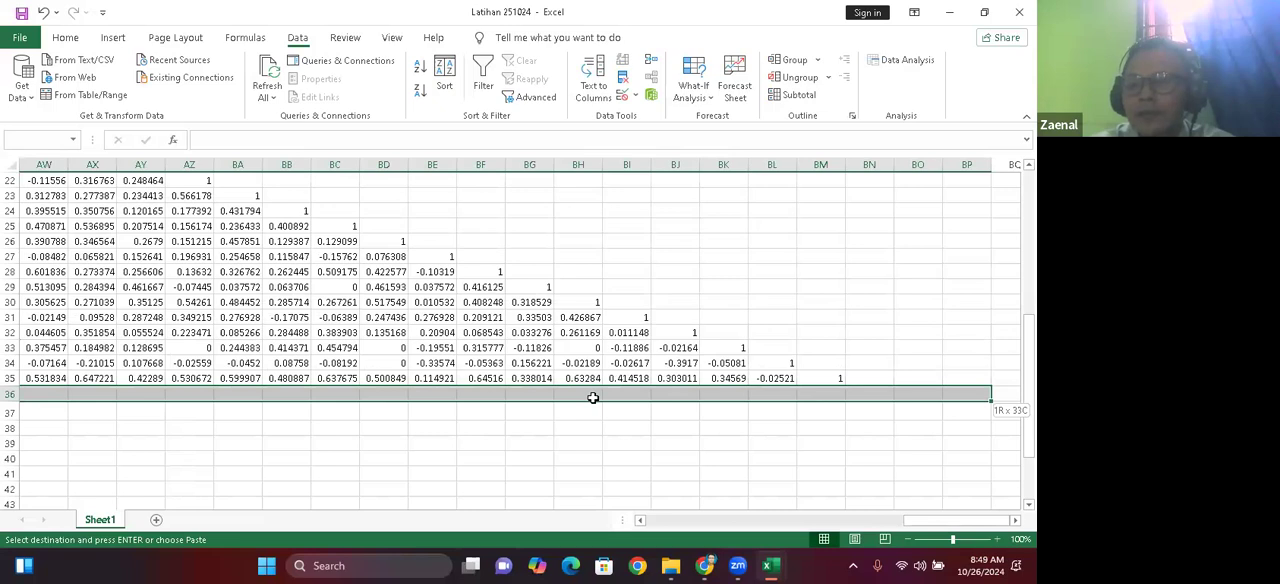
key("BackSpace")
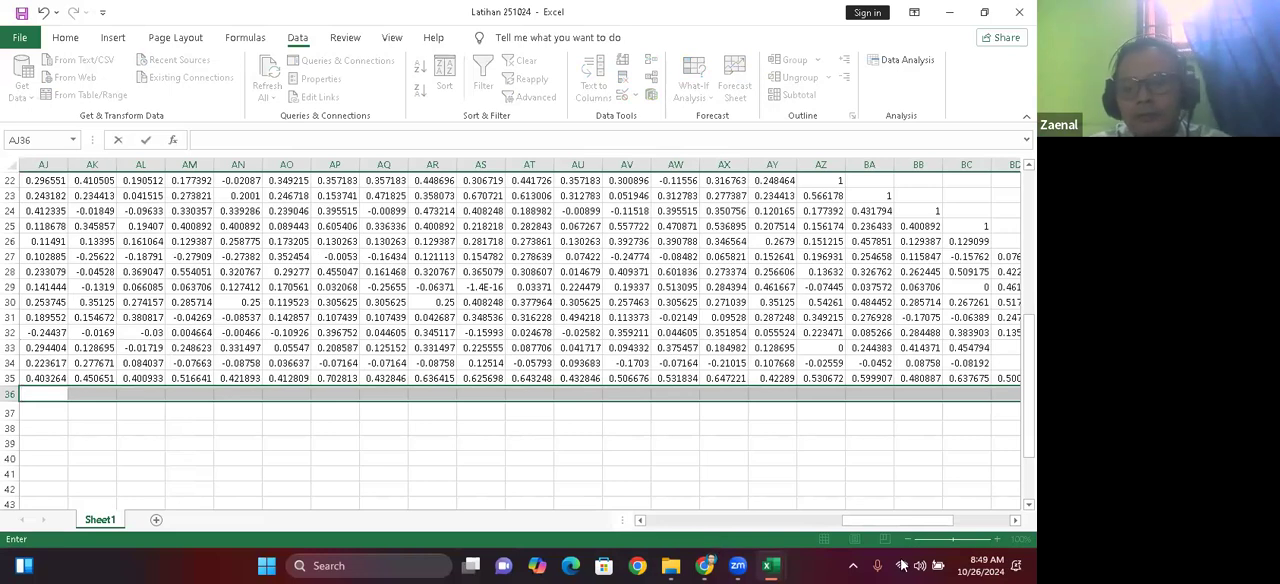
left_click_drag(905, 520, 226, 415)
left_click_drag(688, 521, 853, 529)
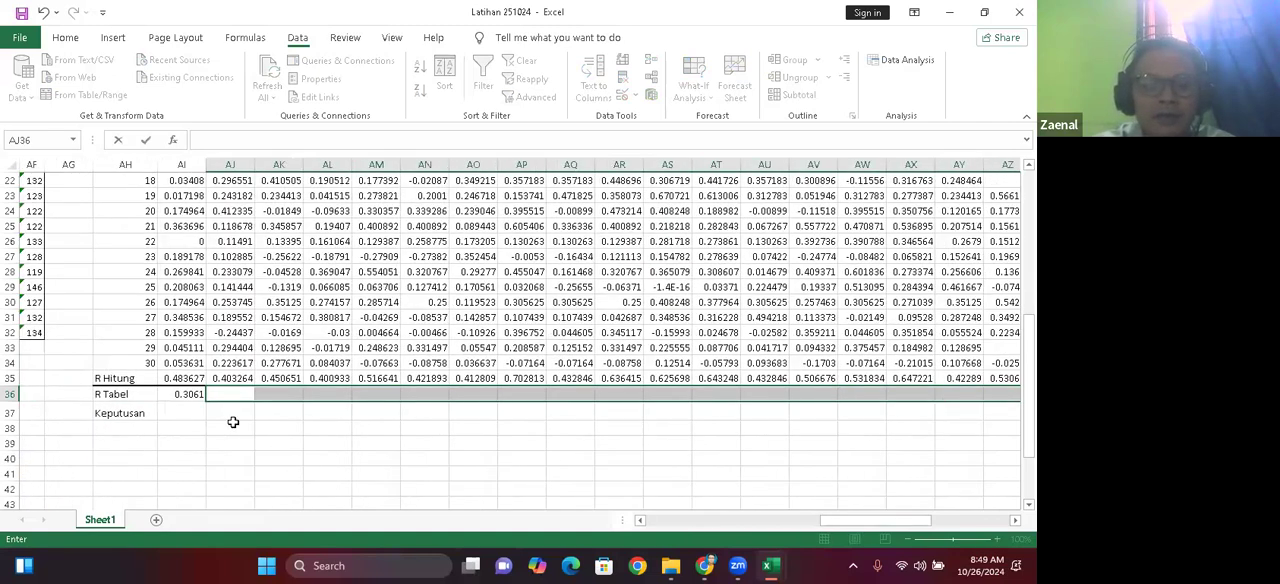
Step: Copy the R Tabel value from AI36 across row 36 into cells AJ36 through BM36
left_click(184, 395)
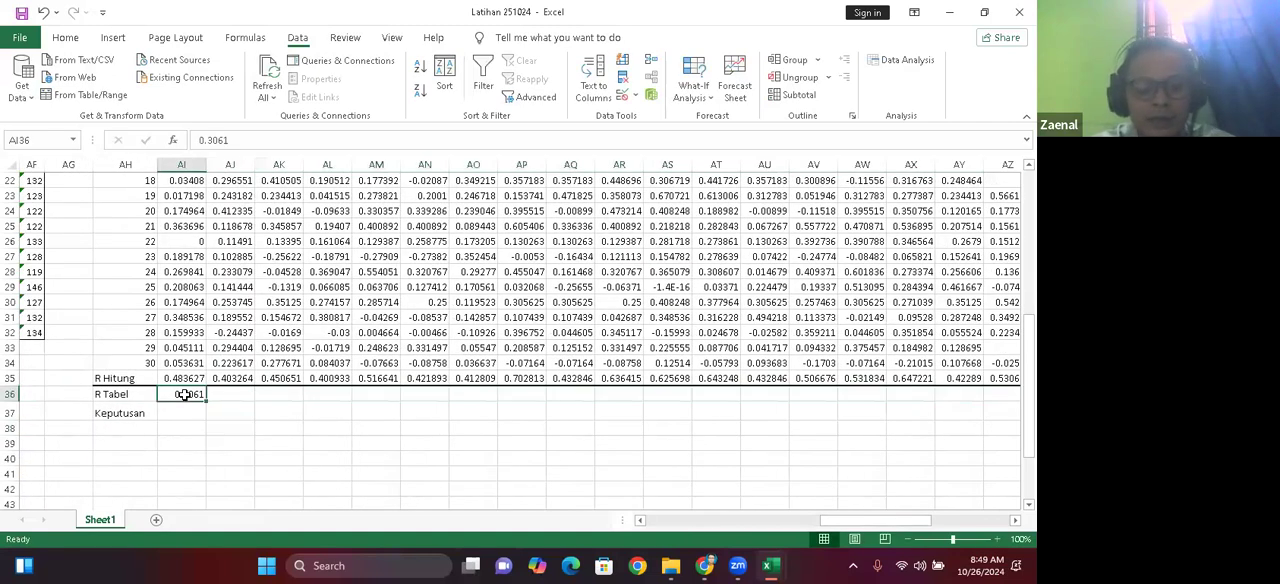
key("ctrl+c")
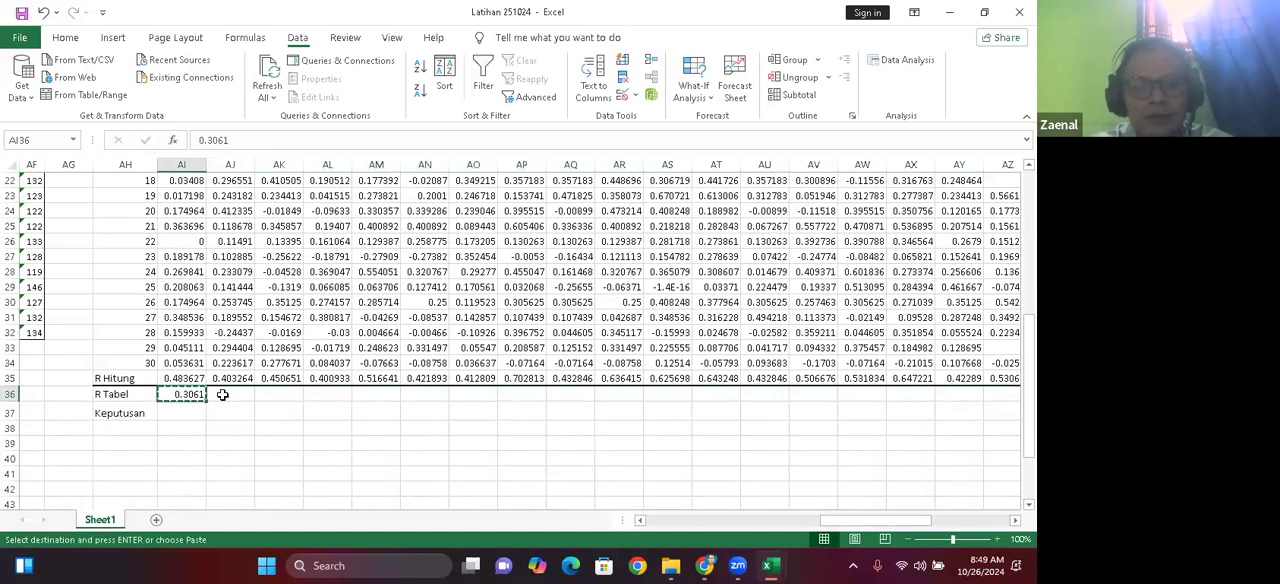
left_click(222, 395)
key("shift+Right")
key("shift+Right")
key("shift+Right")
key("shift+Right")
key("shift+Right")
key("shift+Right")
key("shift+Right")
key("shift+Right")
key("shift+Right")
key("shift+Right")
key("shift+Right")
key("shift+Right")
key("shift+Right")
key("shift+Right")
key("shift+Right")
key("shift+Right")
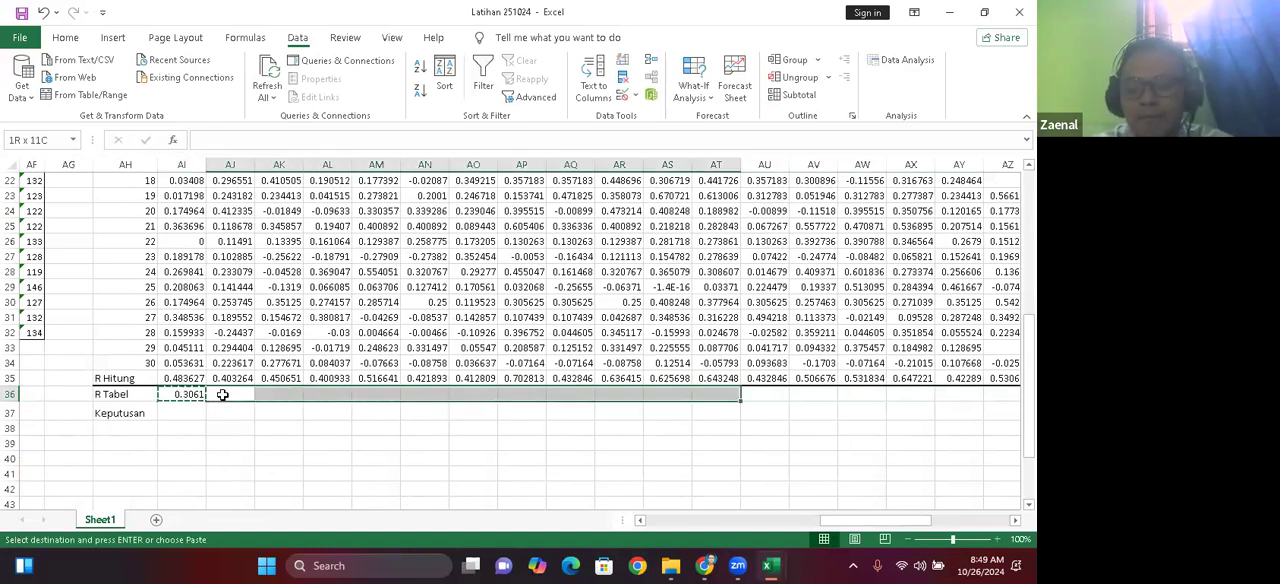
key("shift+Right")
key("shift+Right")
key("shift+Right")
key("shift+Right")
key("shift+Right")
key("shift+Right")
key("shift+Right")
key("shift+Right")
key("shift+Right")
key("shift+Right")
key("shift+Right")
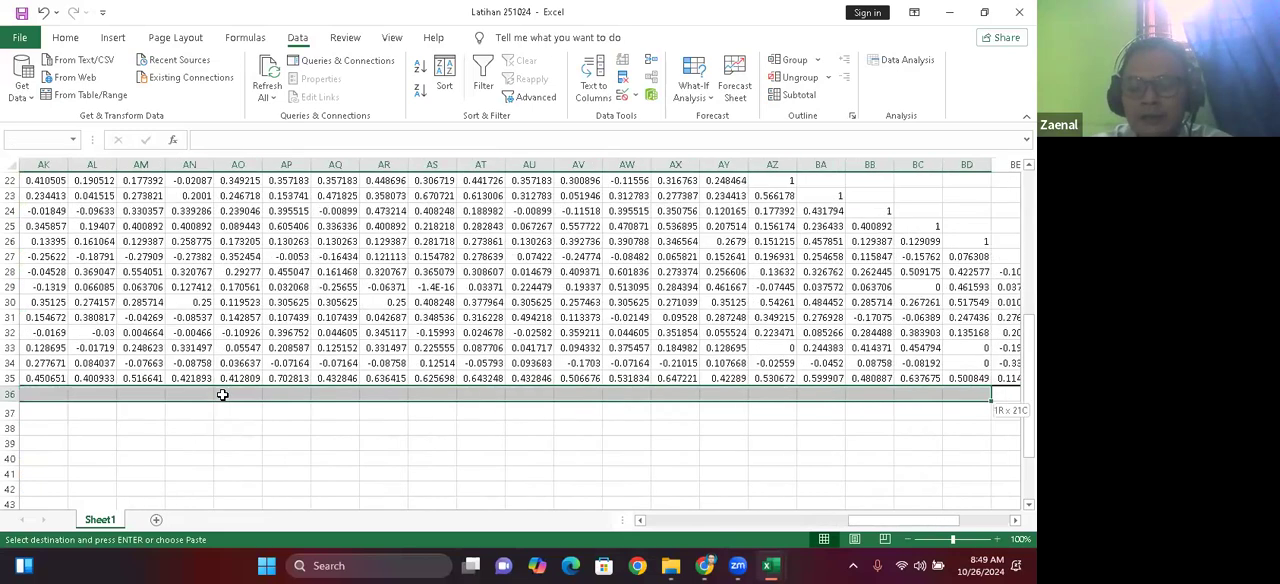
key("shift+Right")
key("shift+Right")
key("shift+Right")
key("shift+Right")
key("shift+Right")
key("shift+Right")
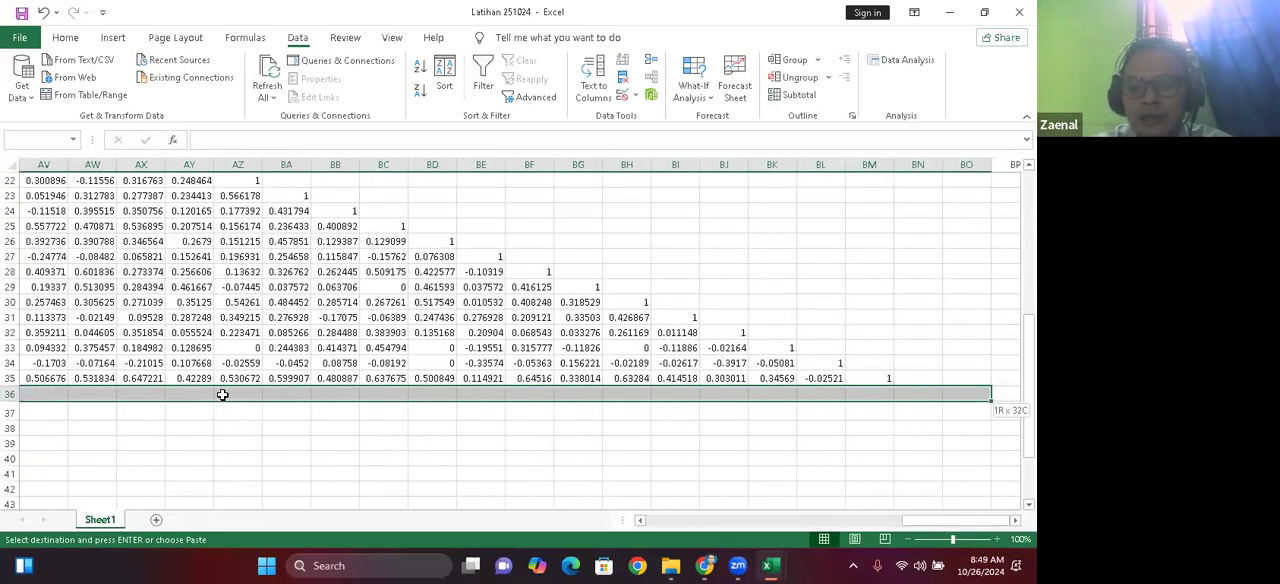
key("shift+Left")
key("shift+Left")
key("shift+Left")
key("shift+Left")
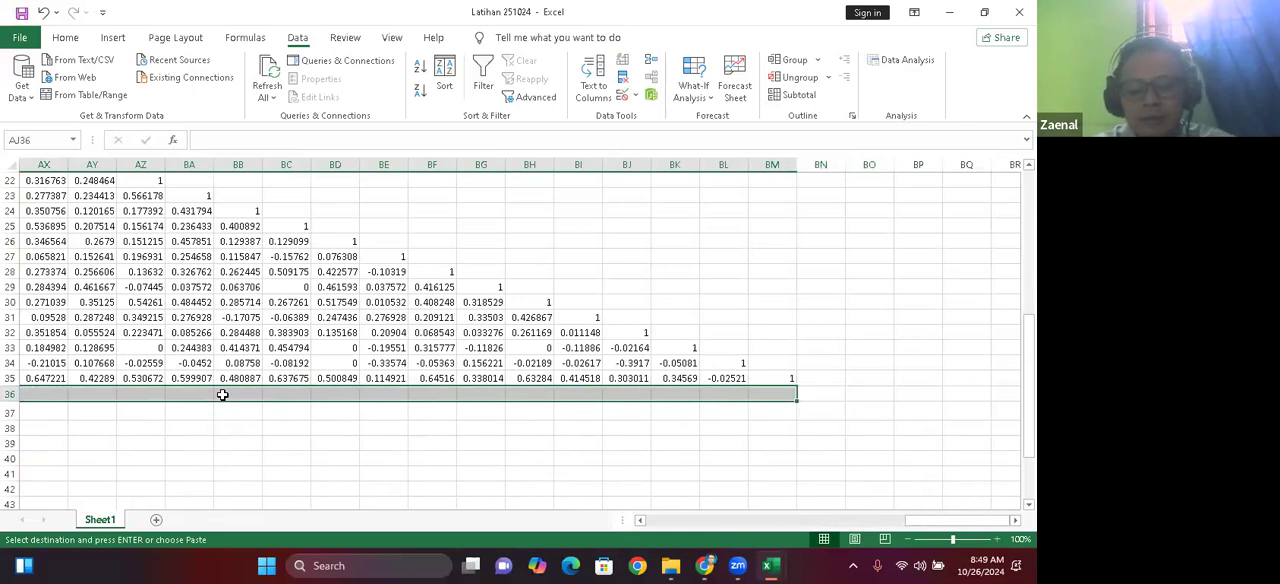
key("ctrl+v")
key("Escape")
left_click(485, 441)
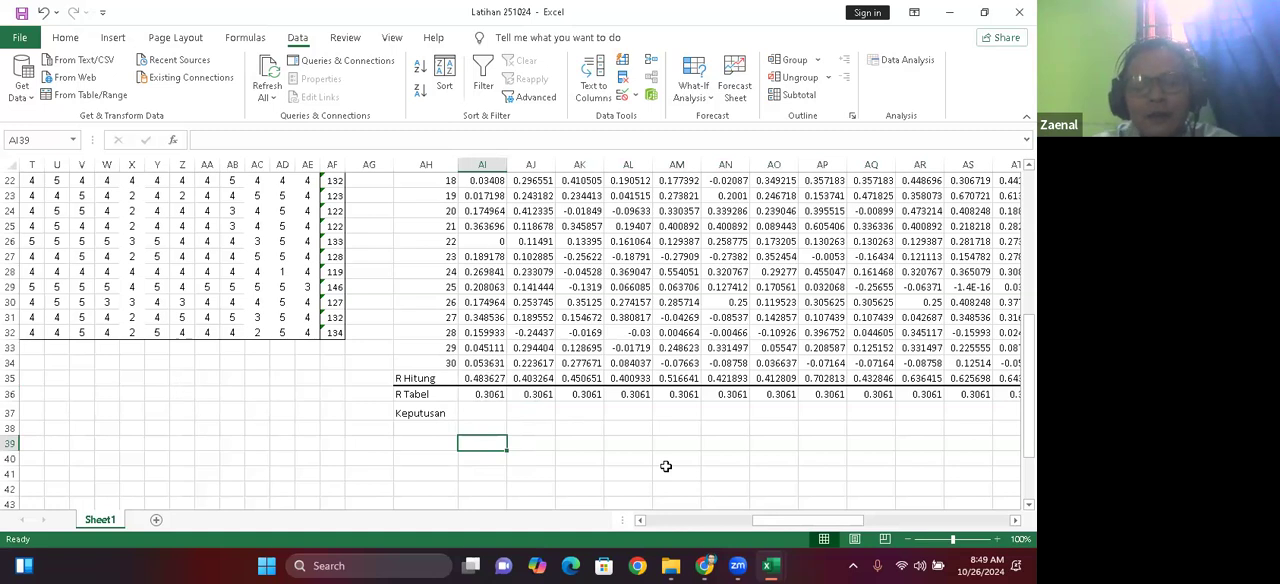
Step: Build an IF function in Keputusan cell AI37 through its function arguments, with the logical test AI35>AI36
left_click(481, 410)
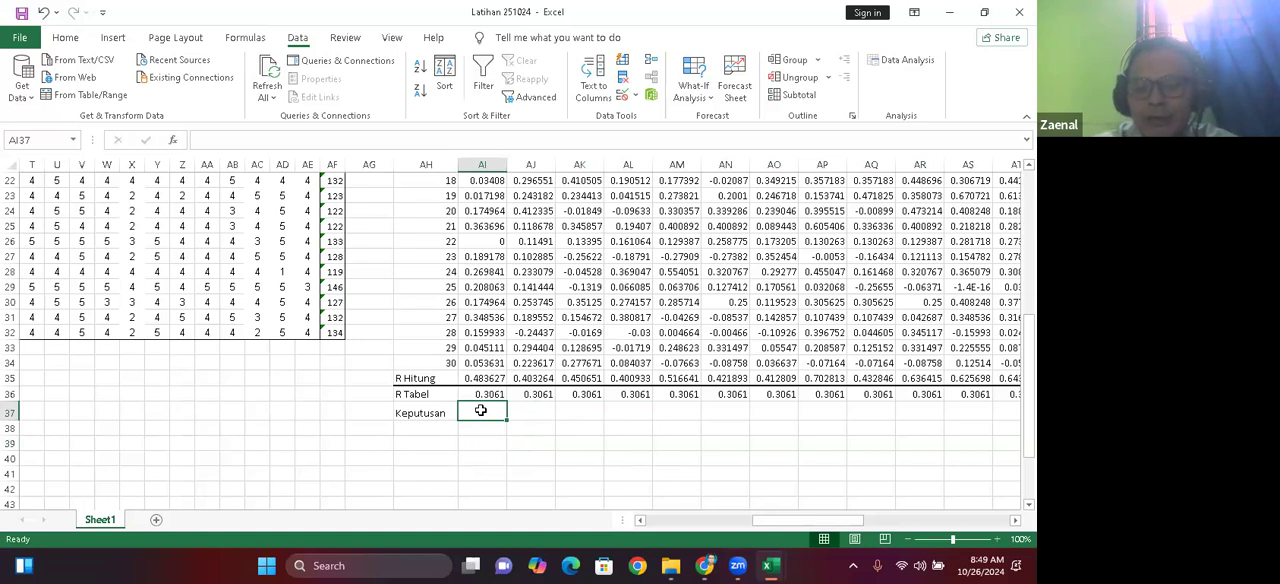
type("=")
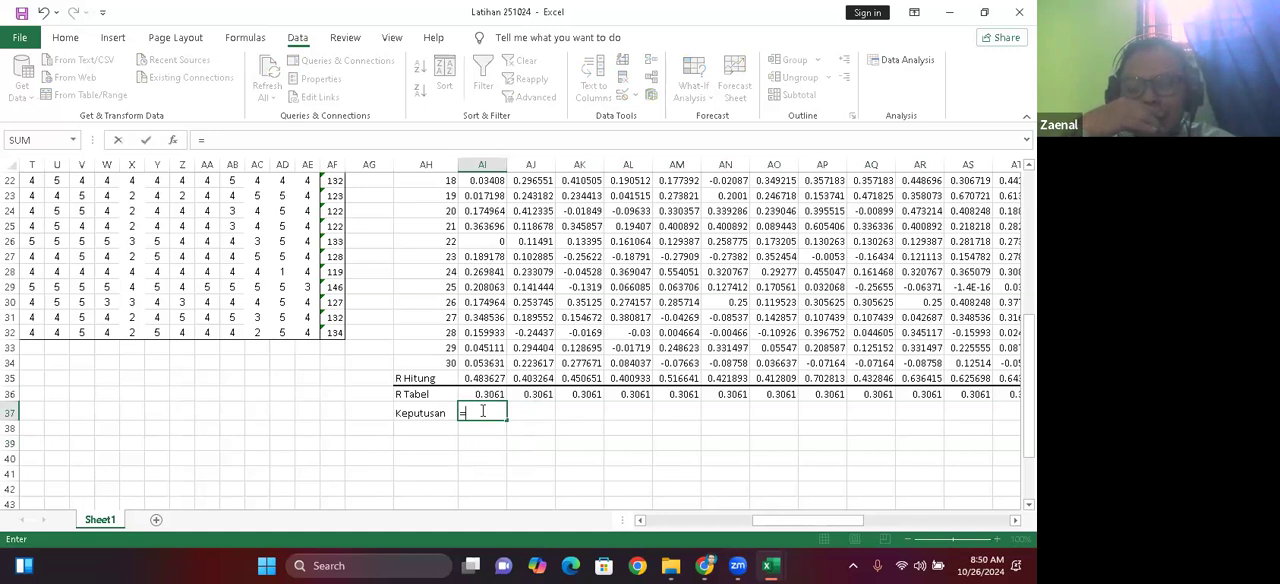
type("if")
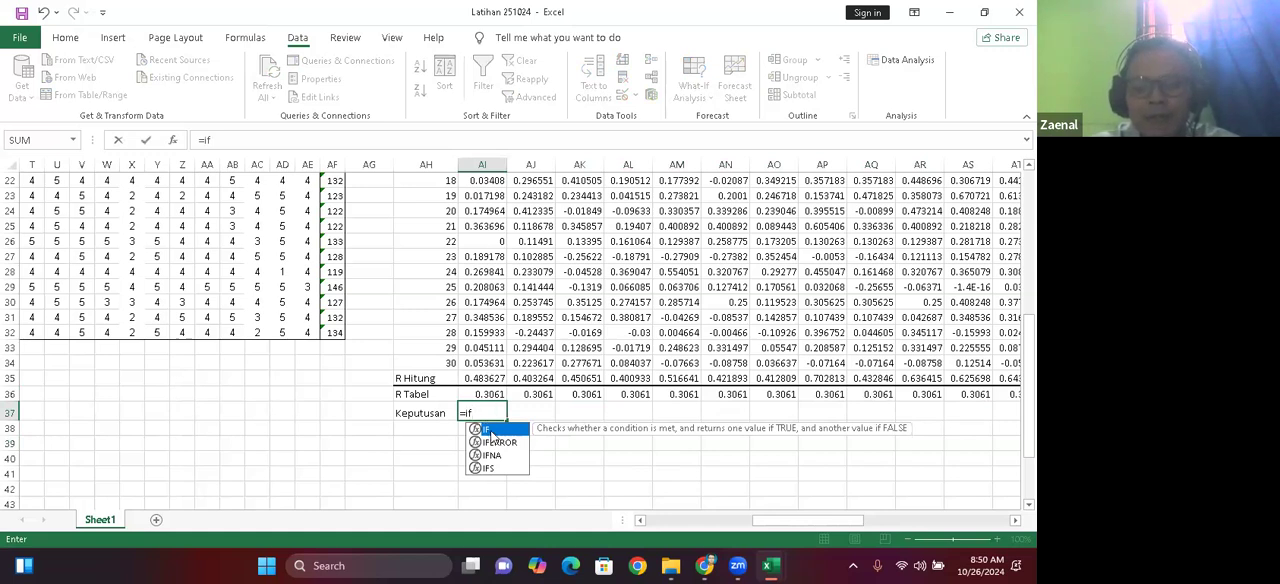
double_click(490, 430)
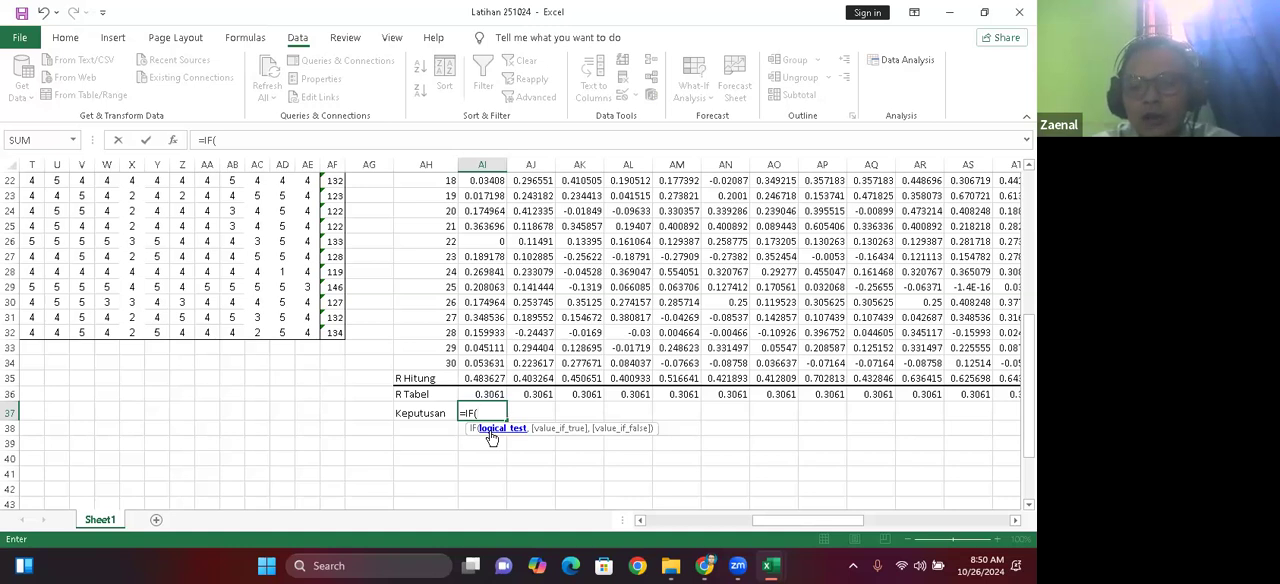
left_click(172, 141)
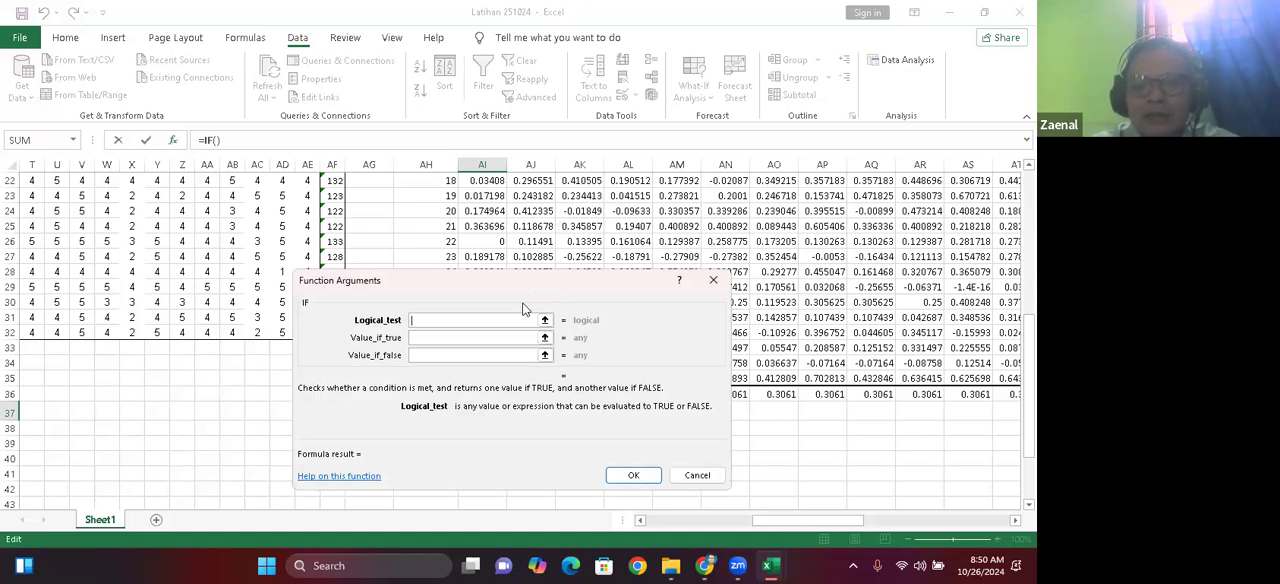
left_click_drag(522, 308, 458, 396)
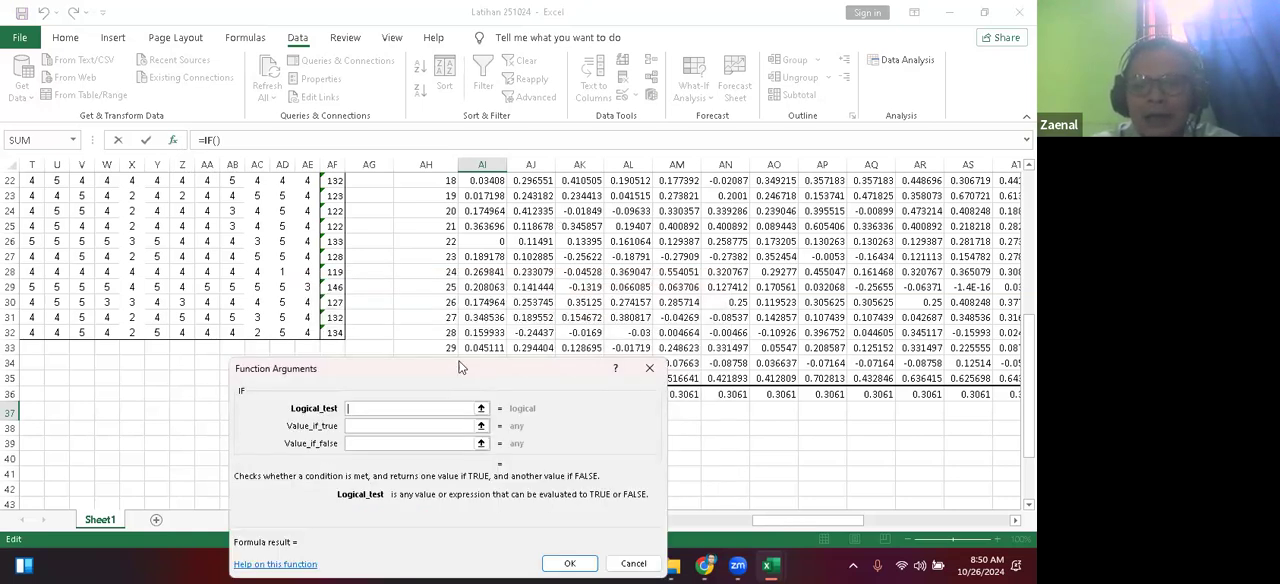
left_click_drag(461, 367, 296, 145)
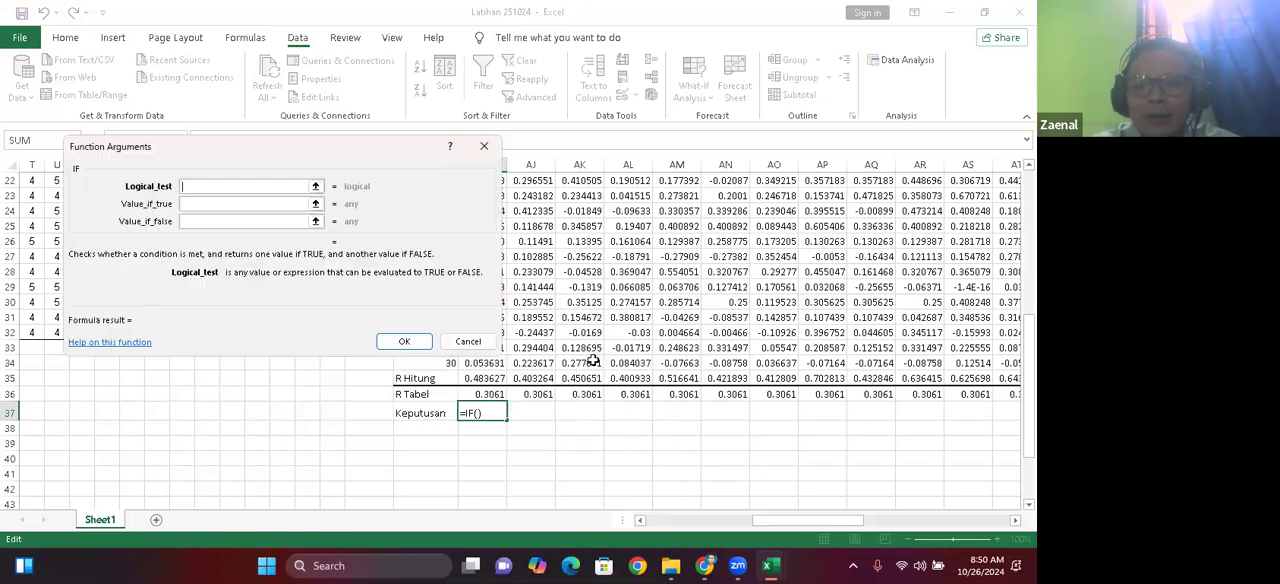
left_click(487, 378)
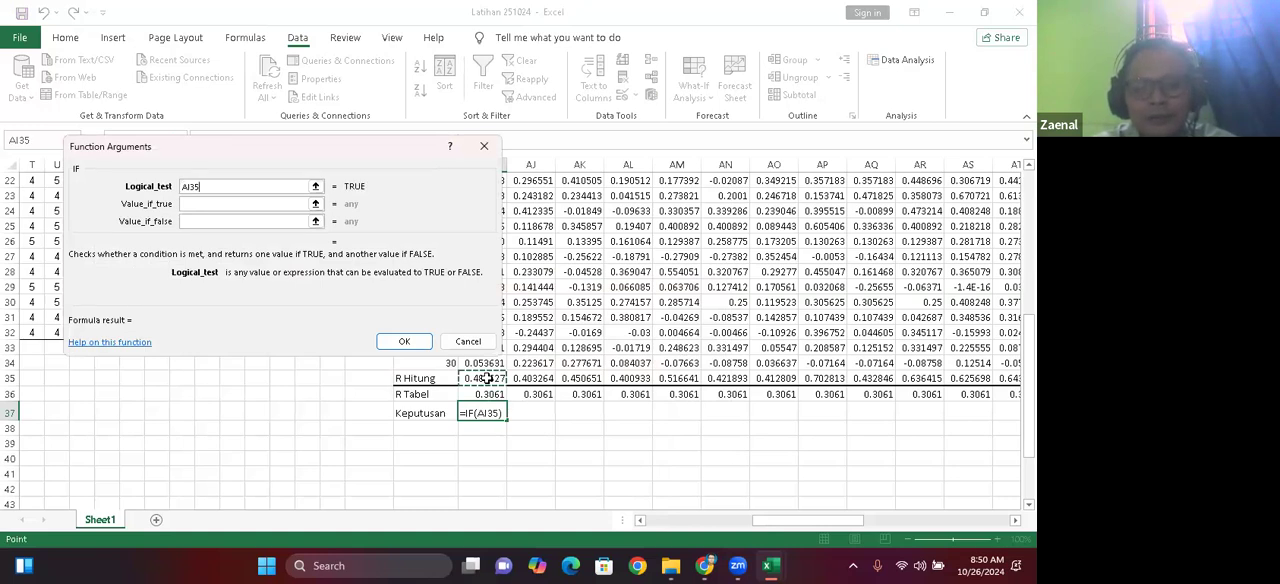
type(">")
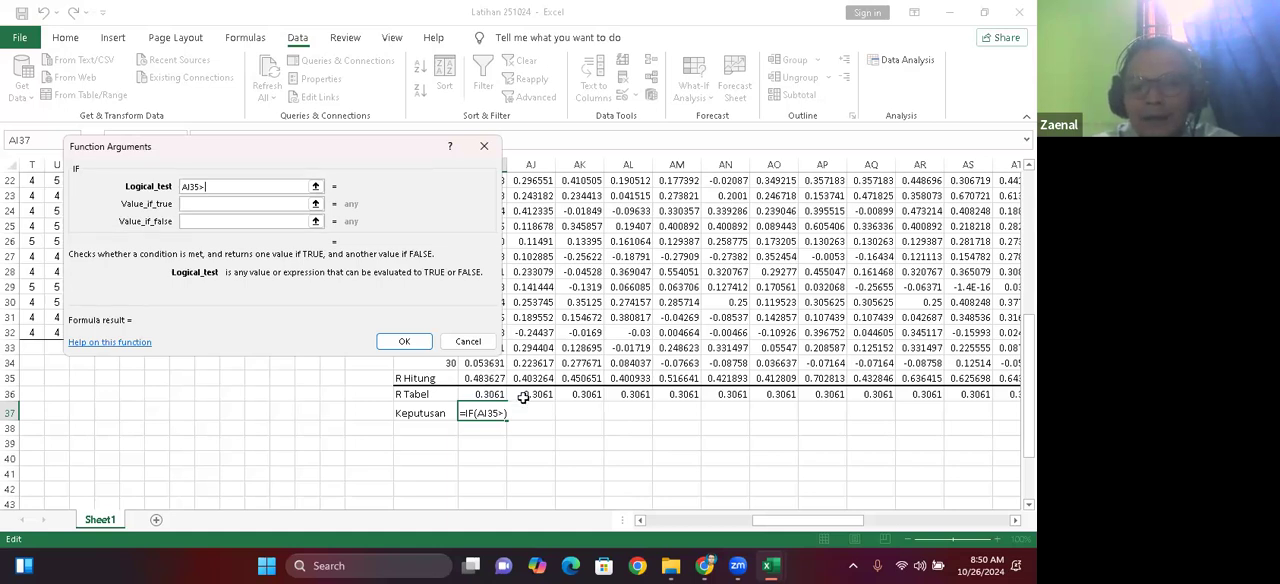
left_click(479, 394)
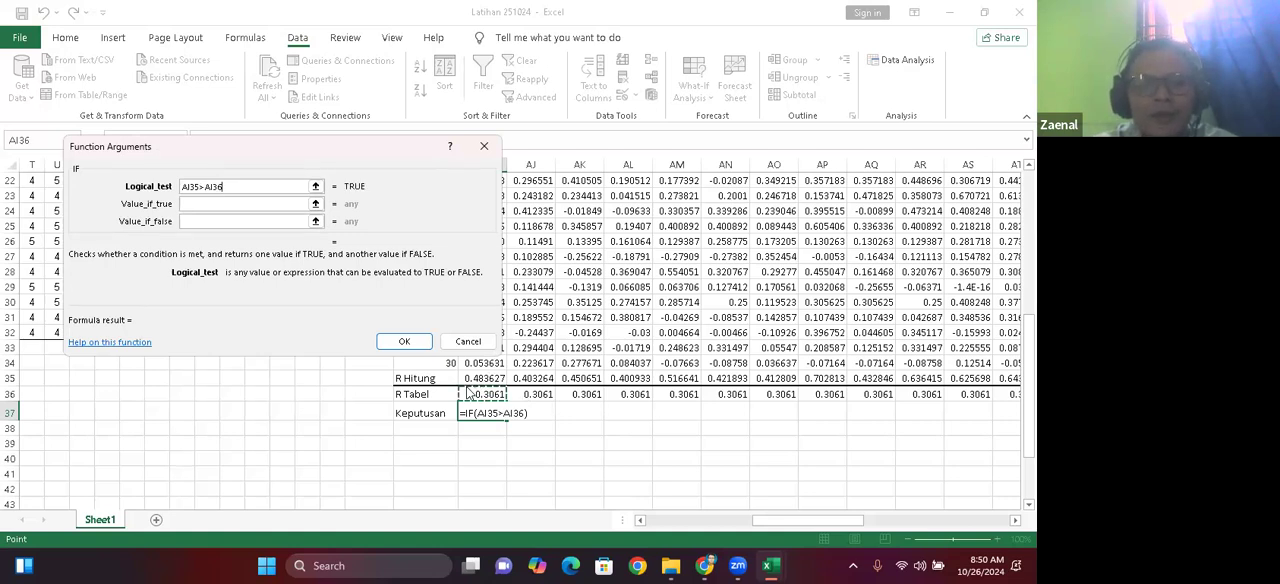
Step: Set the IF function to return "V" if true and "D" if false, and apply it to AI37
left_click(186, 204)
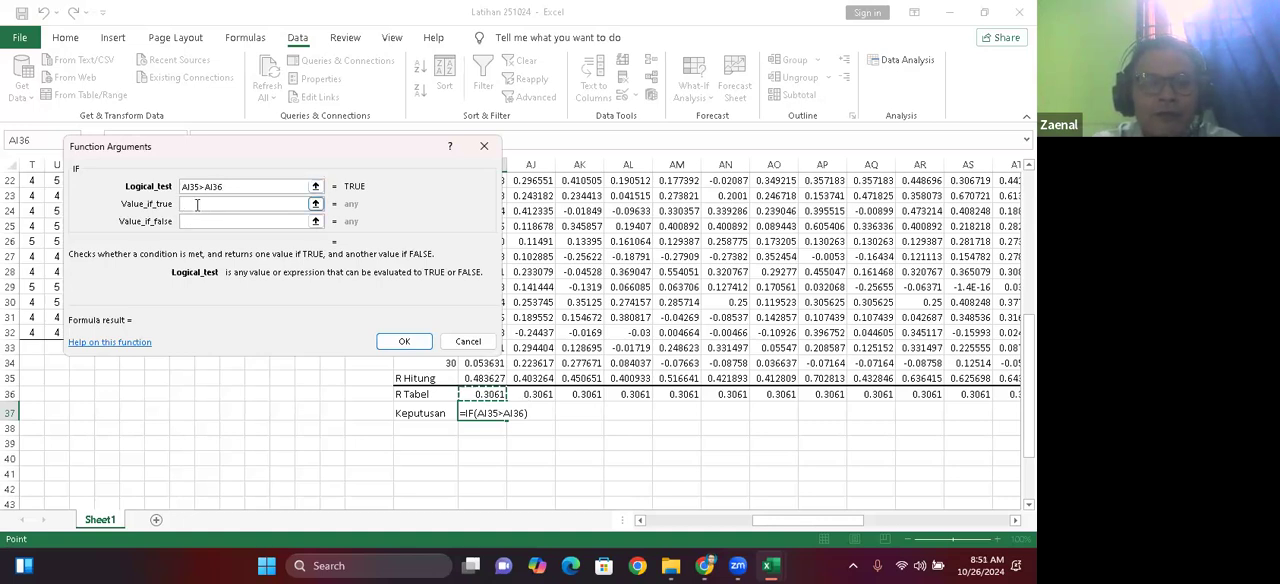
left_click(197, 204)
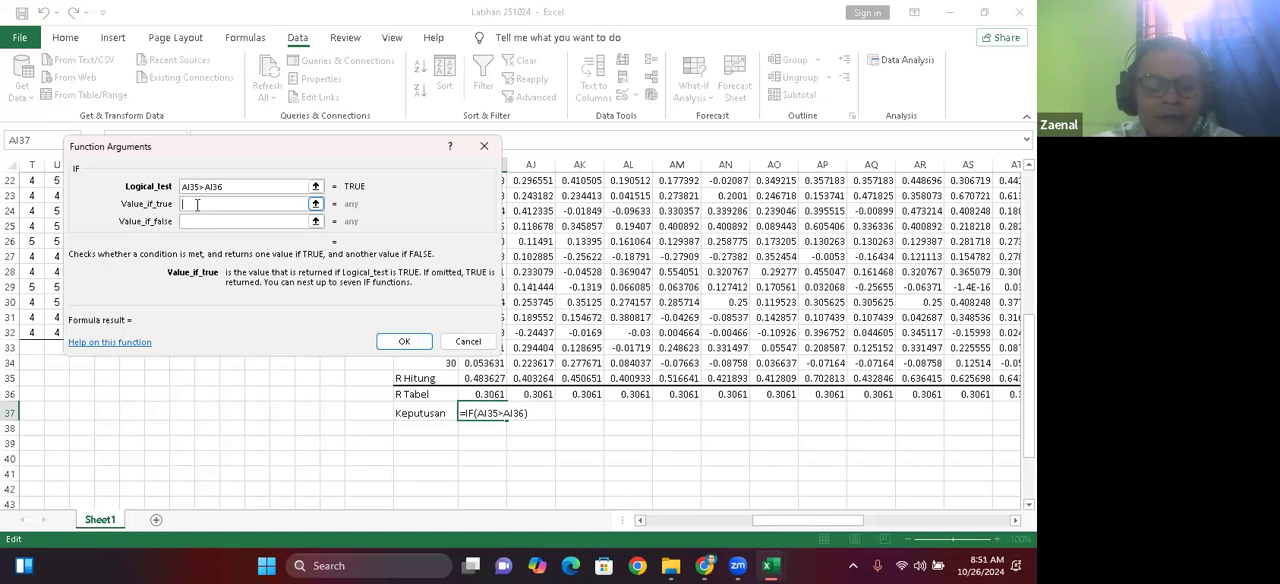
type("V")
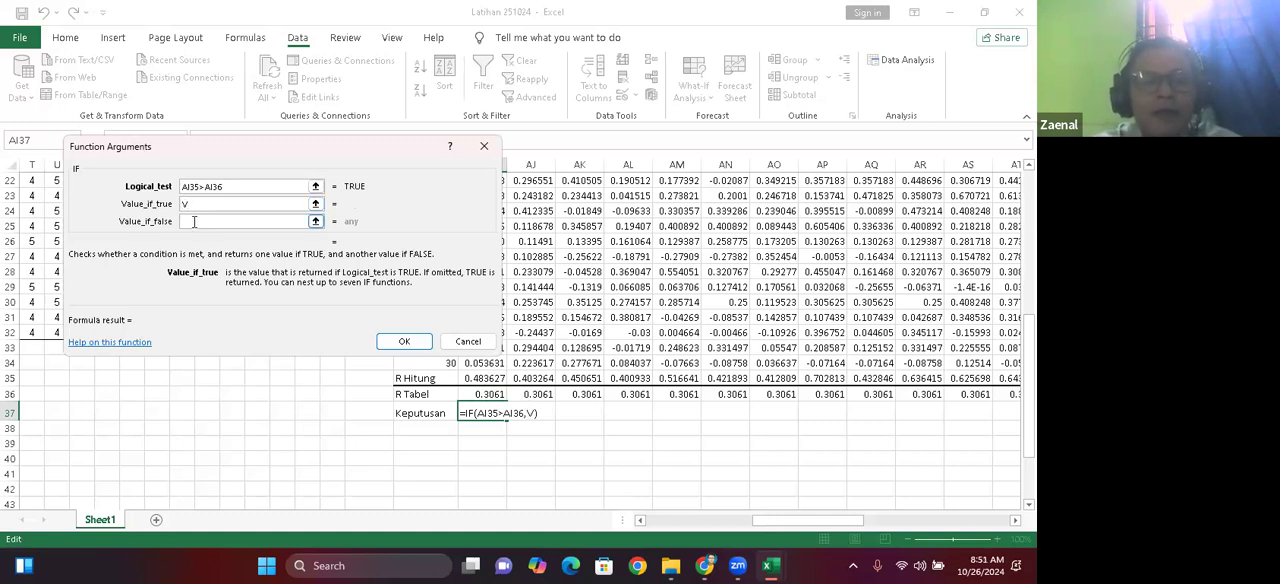
left_click(194, 221)
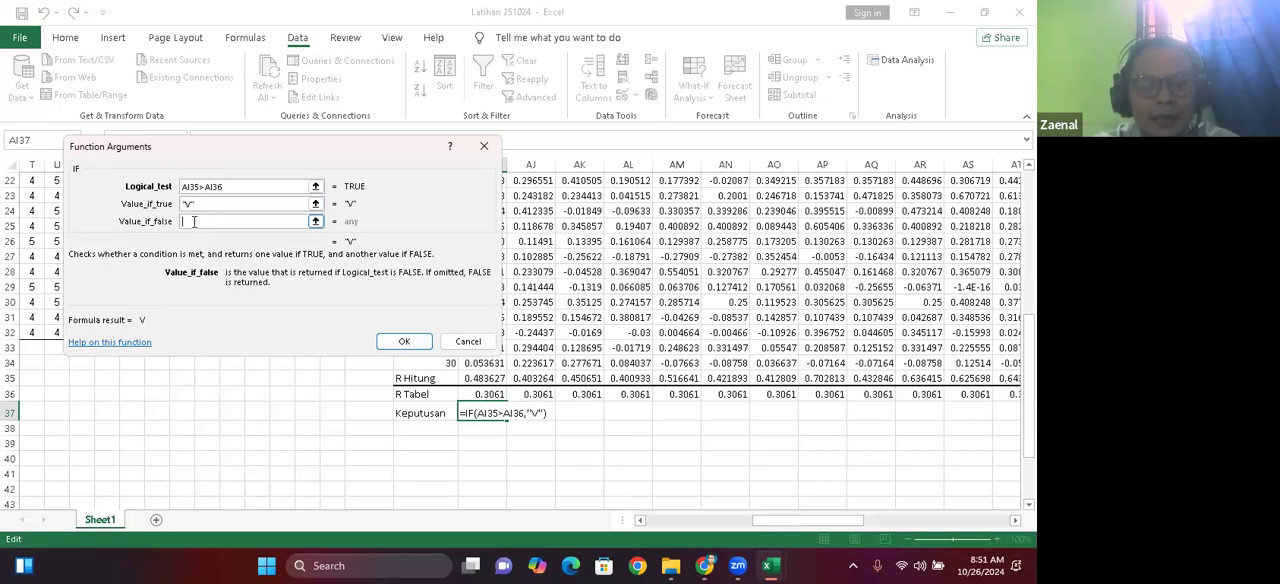
type("D")
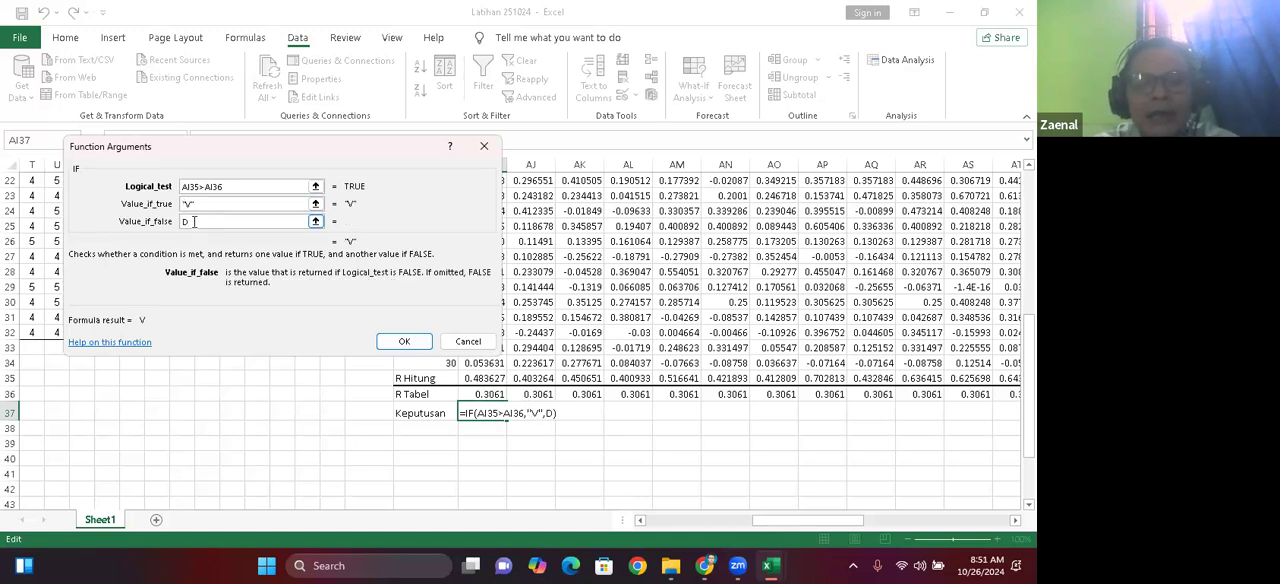
left_click(404, 342)
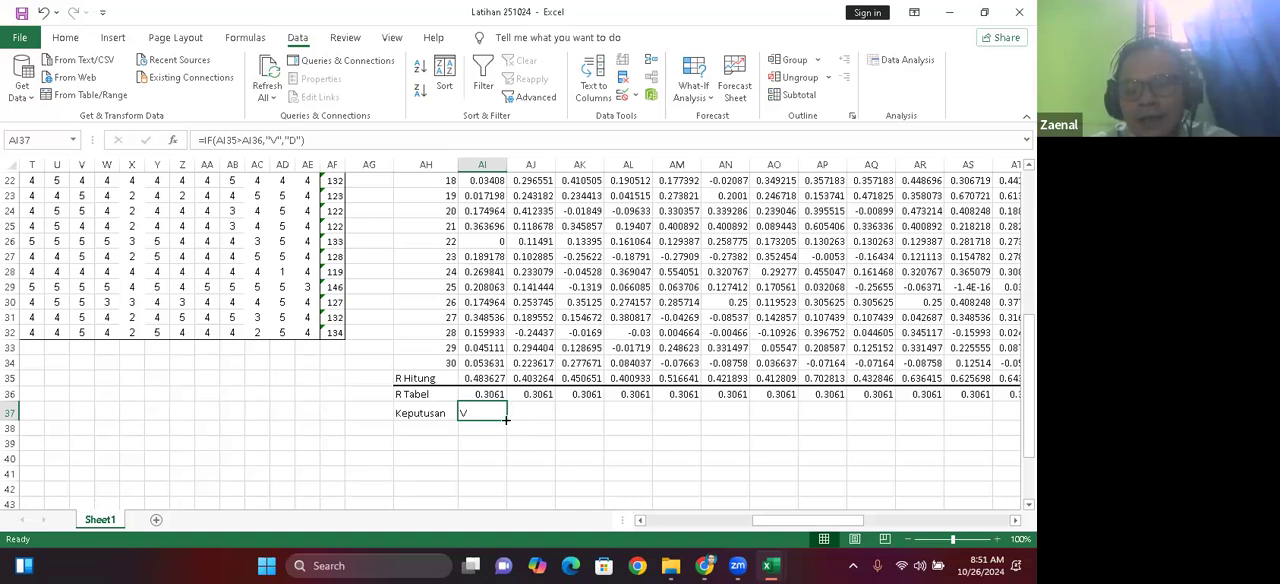
Step: Fill the Keputusan formula from AI37 across row 37 for the other questionnaire items
left_click_drag(506, 419, 549, 426)
left_click_drag(916, 528, 700, 528)
left_click(561, 468)
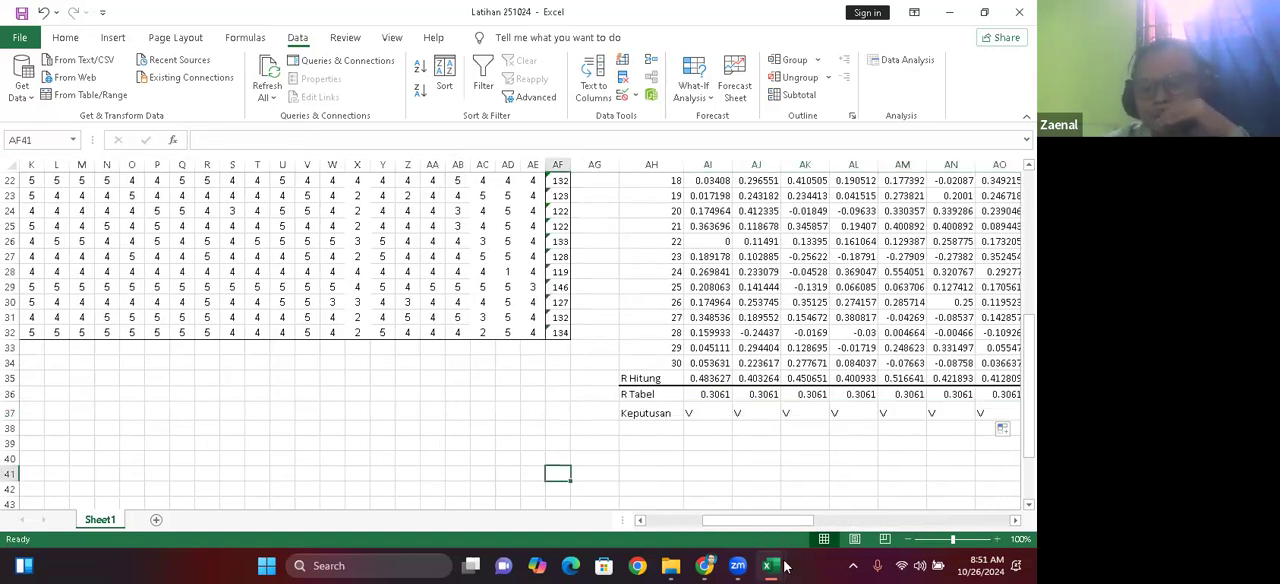
Step: Switch to the Latihan 4624 workbook and examine how its Var Butir cell B39 and k cell B40 are filled in
mouse_move(767, 566)
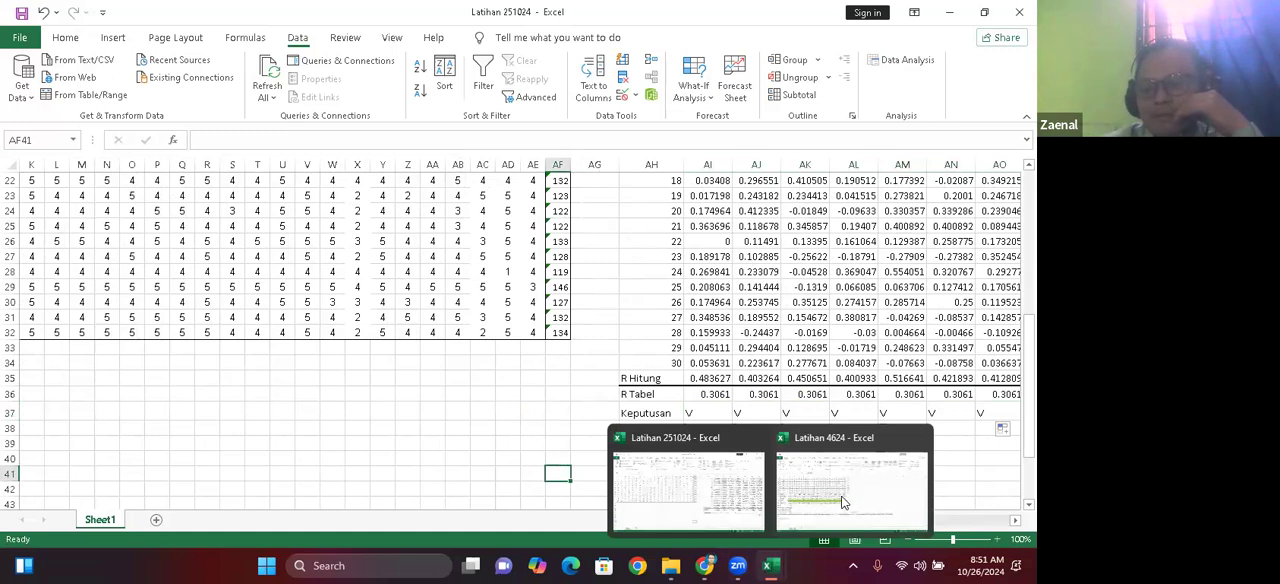
left_click(530, 390)
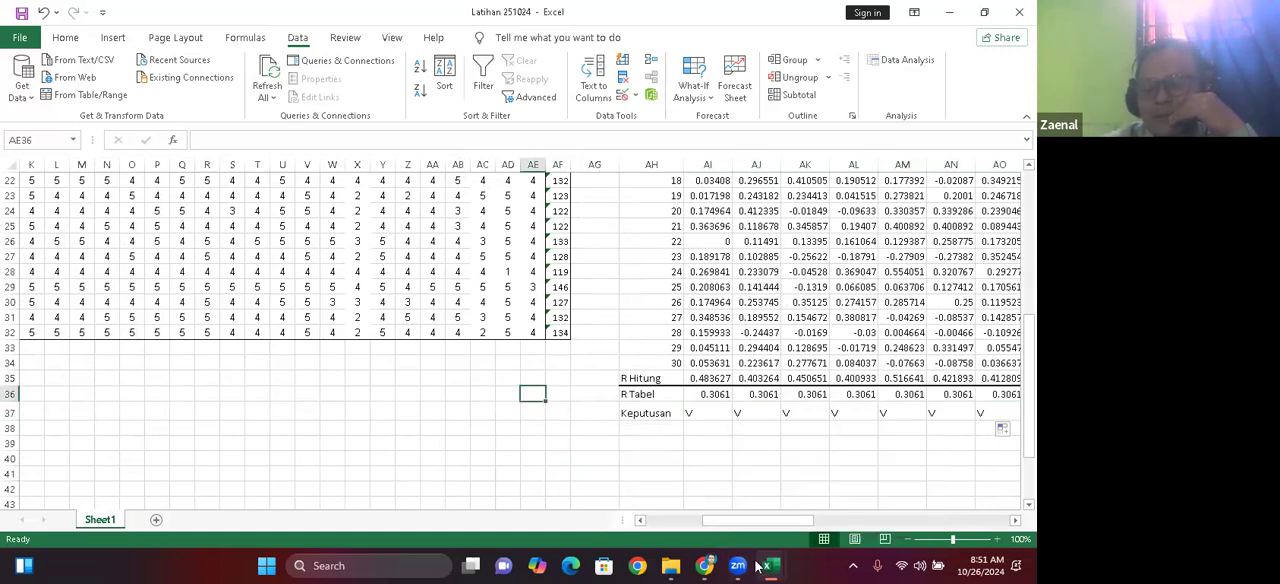
mouse_move(757, 567)
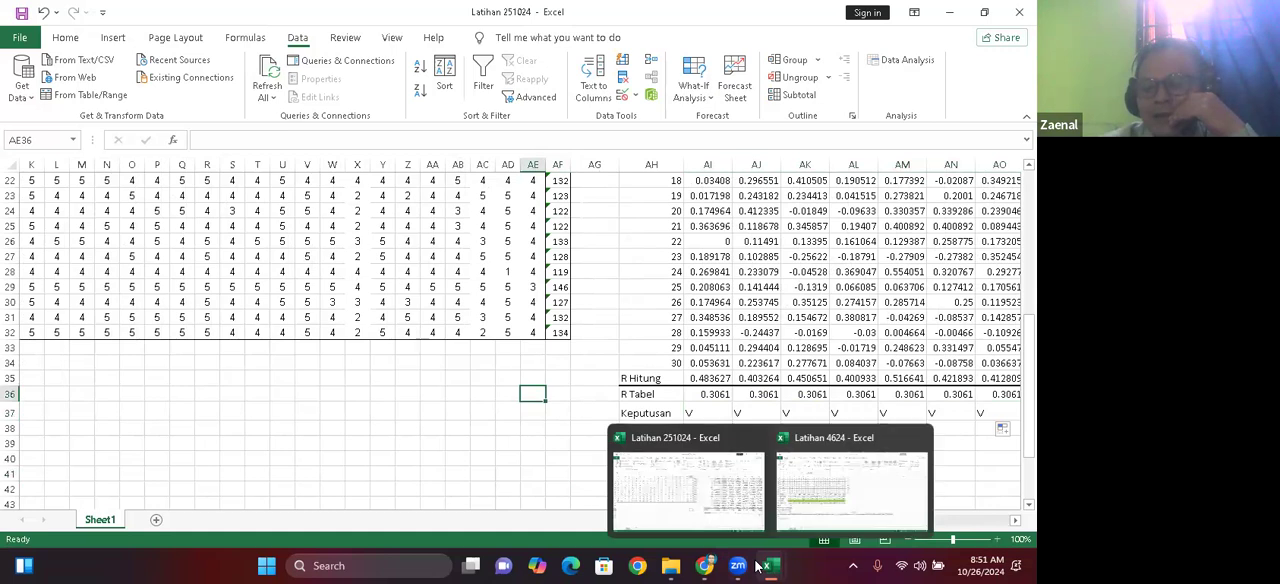
left_click(830, 502)
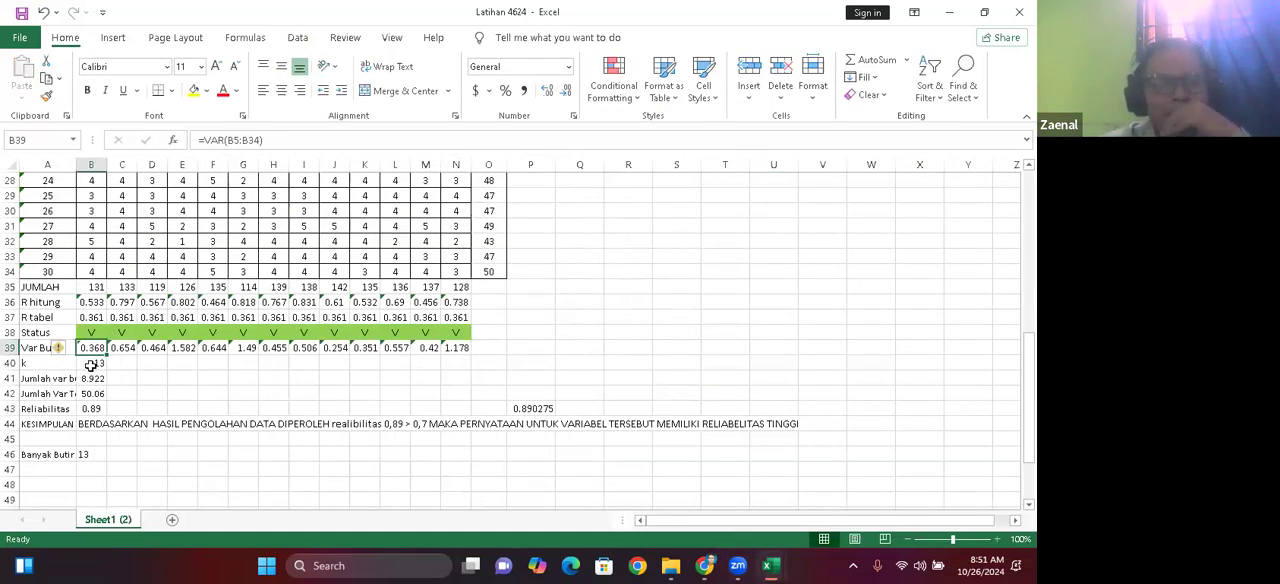
left_click(171, 381)
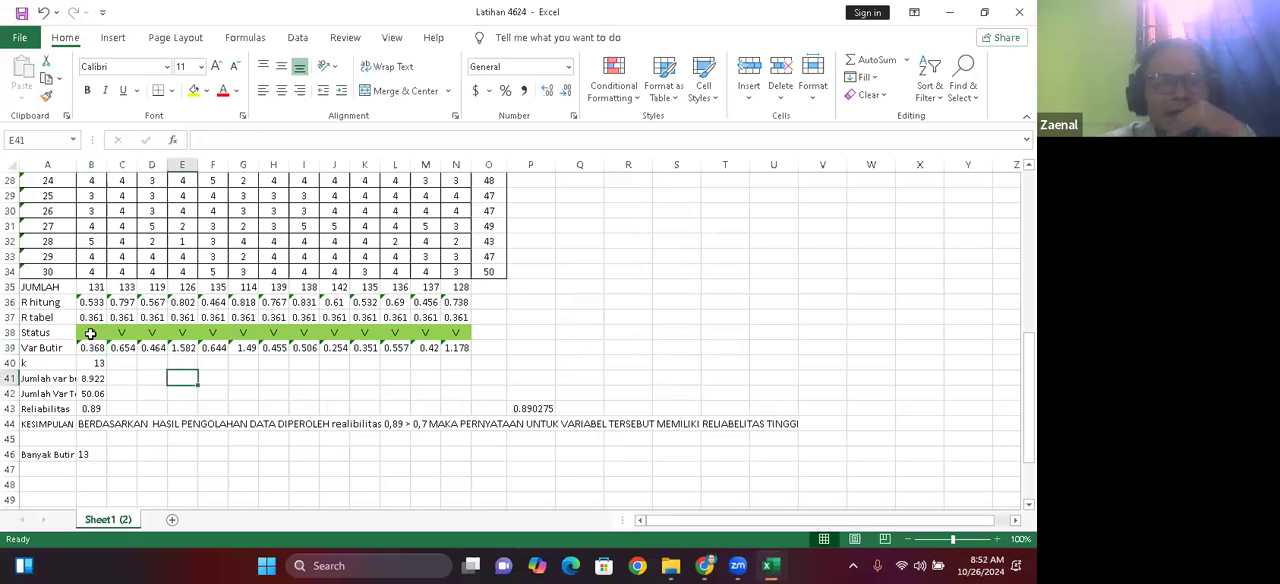
left_click(93, 361)
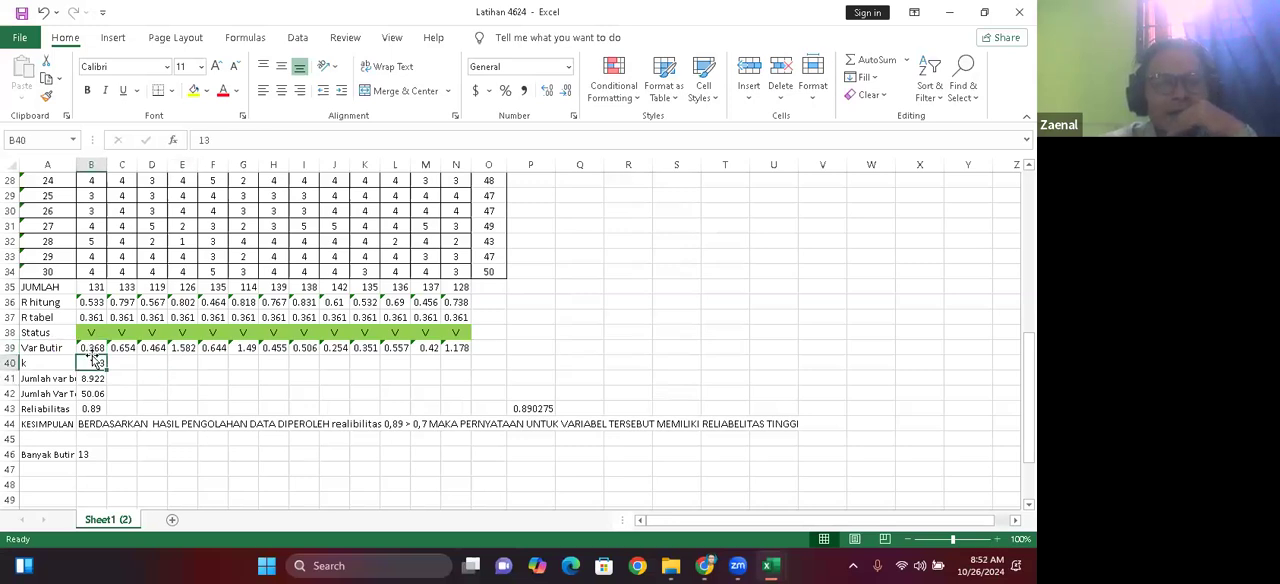
left_click(98, 347)
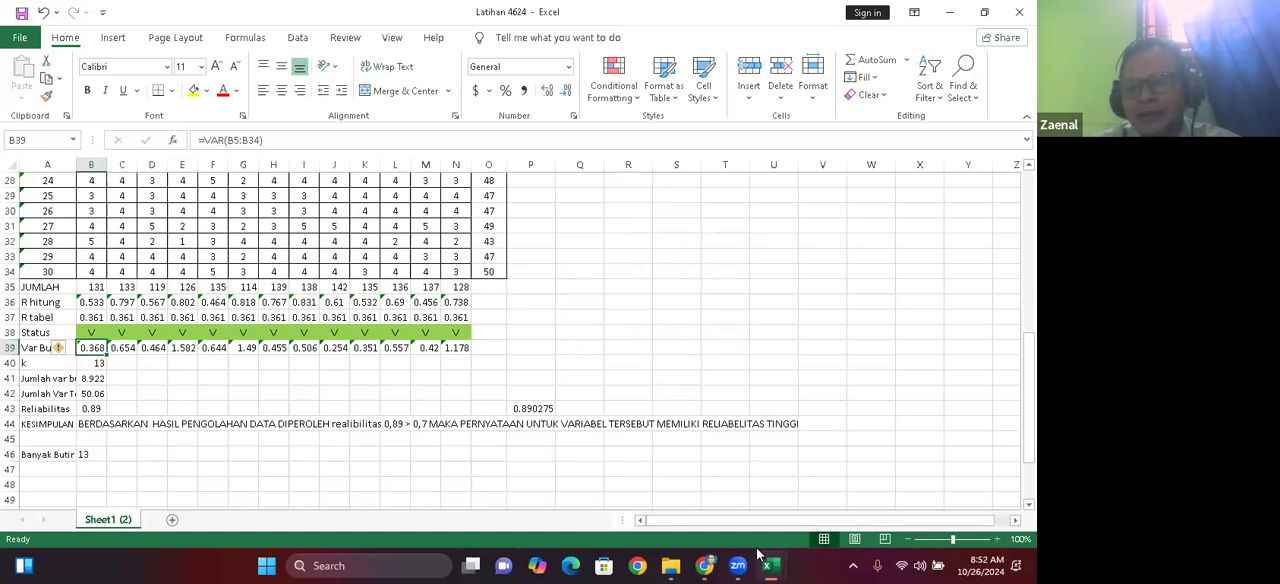
Step: Return to the Latihan 251024 workbook and start a VAR function in the Var Butir cell B44
mouse_move(760, 553)
left_click(700, 510)
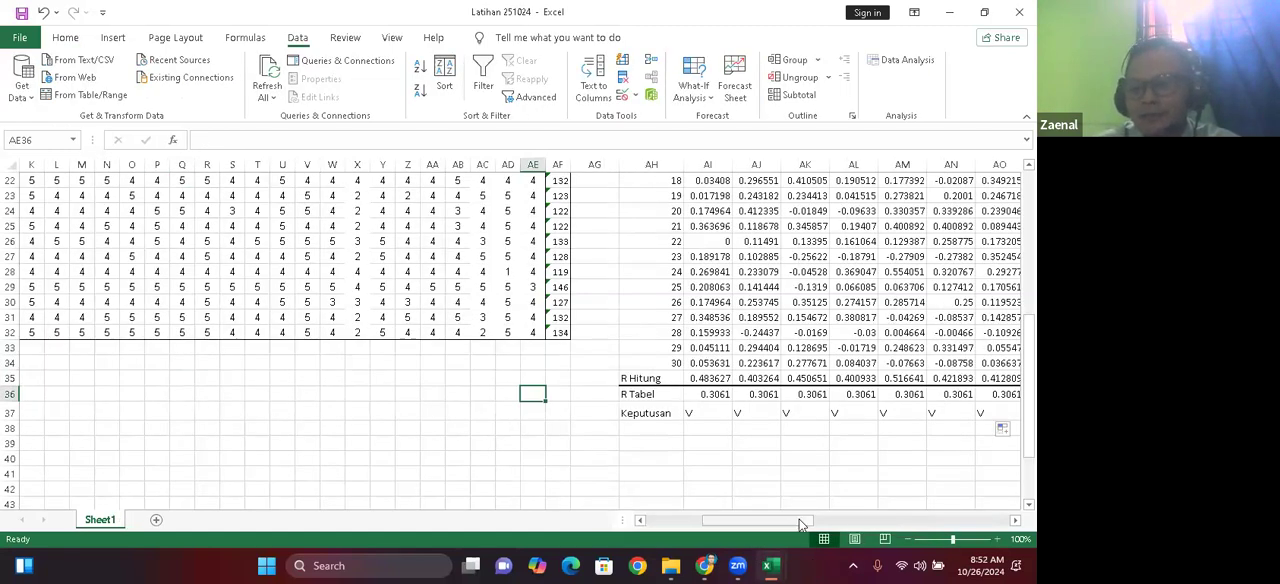
left_click_drag(800, 522, 693, 528)
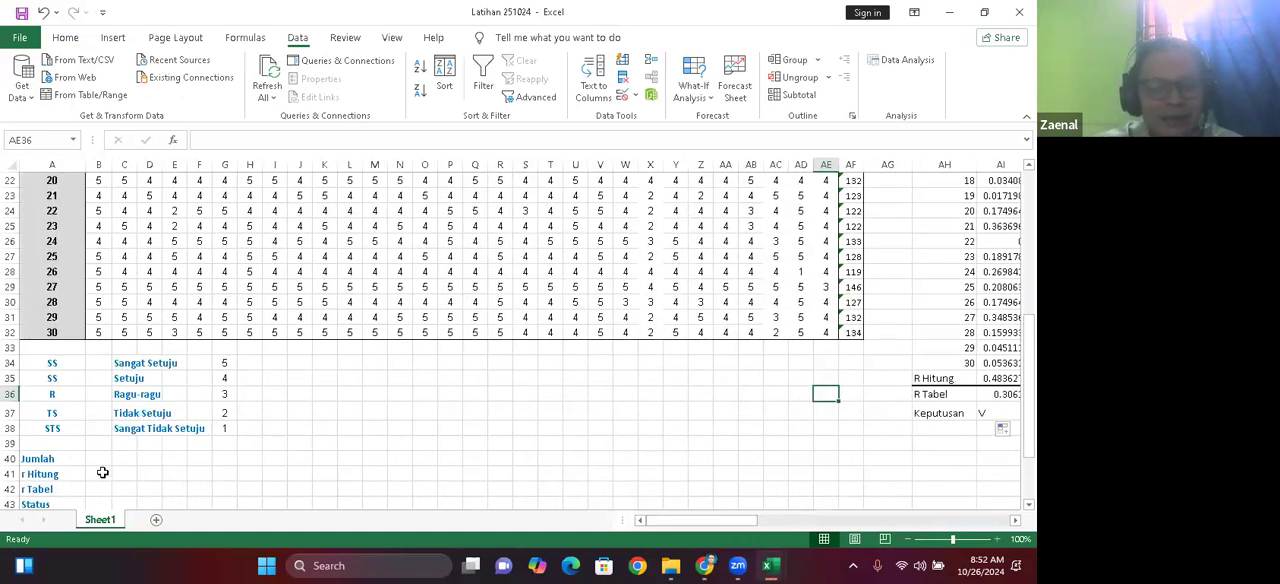
left_click(102, 472)
key("Down")
key("Down")
key("Down")
key("Down")
key("Down")
key("Down")
key("Down")
key("Down")
key("Down")
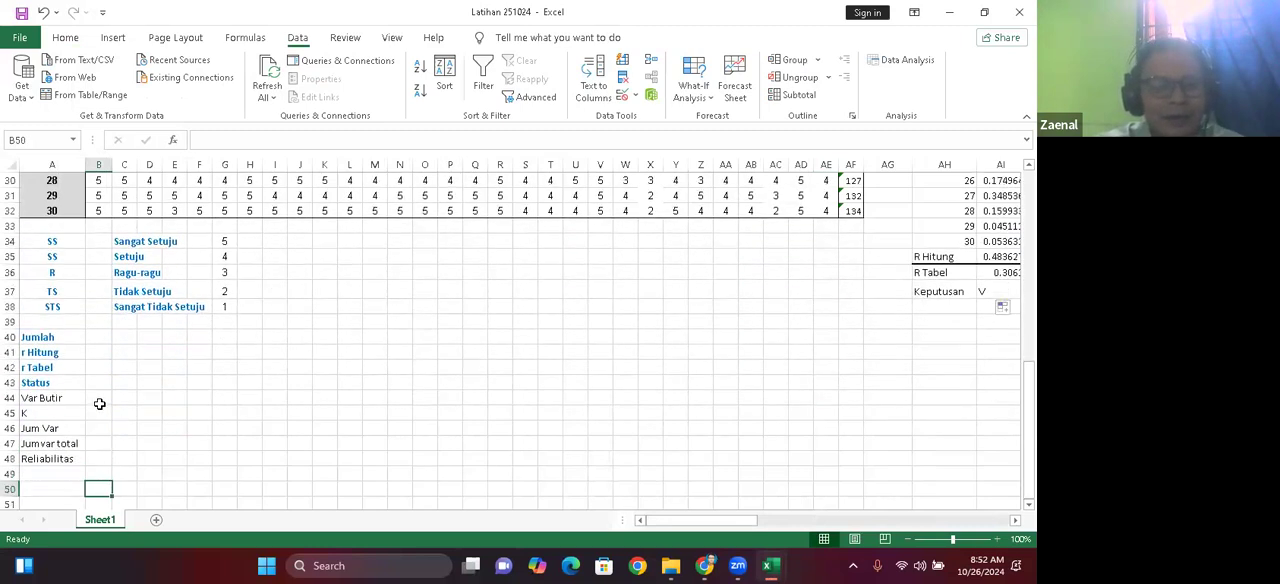
left_click(100, 403)
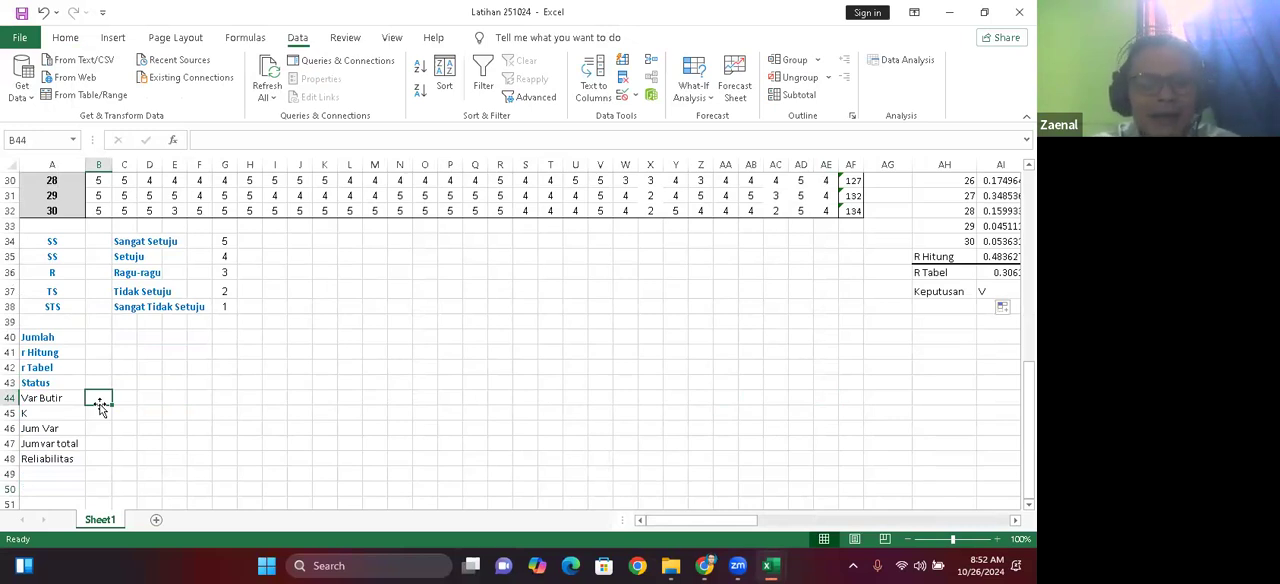
type("=")
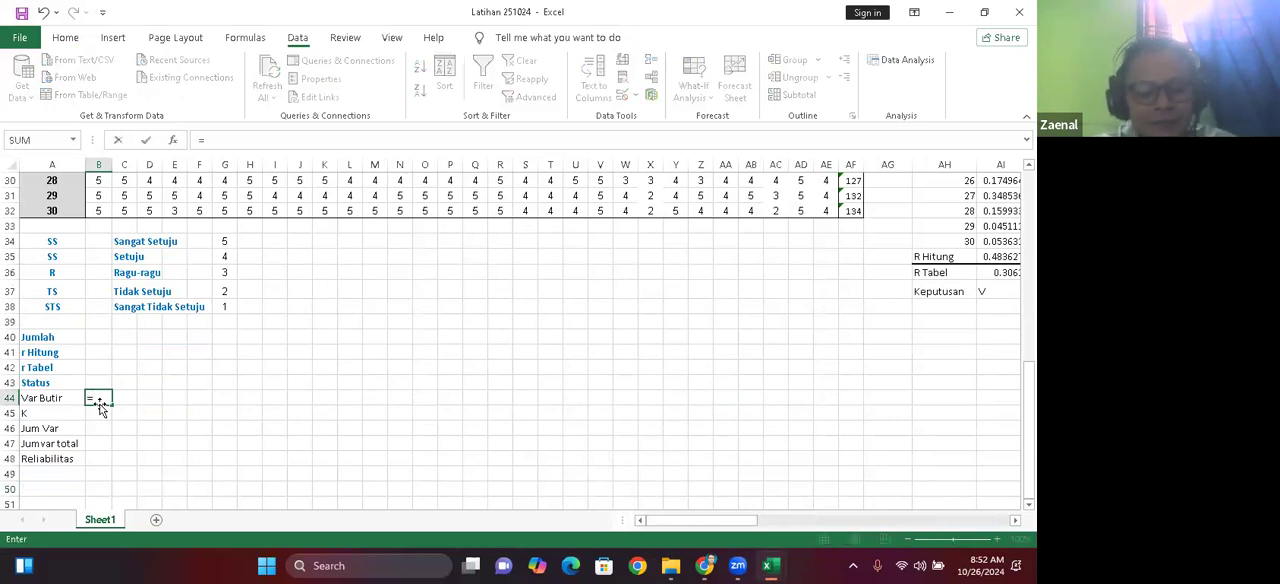
type("va")
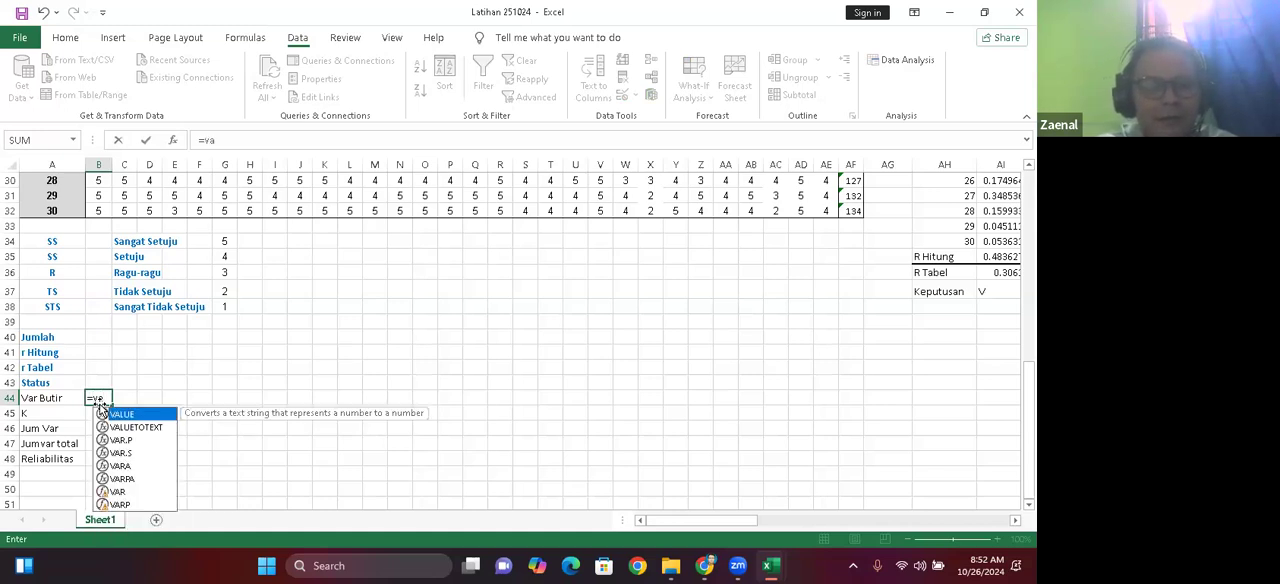
type("r")
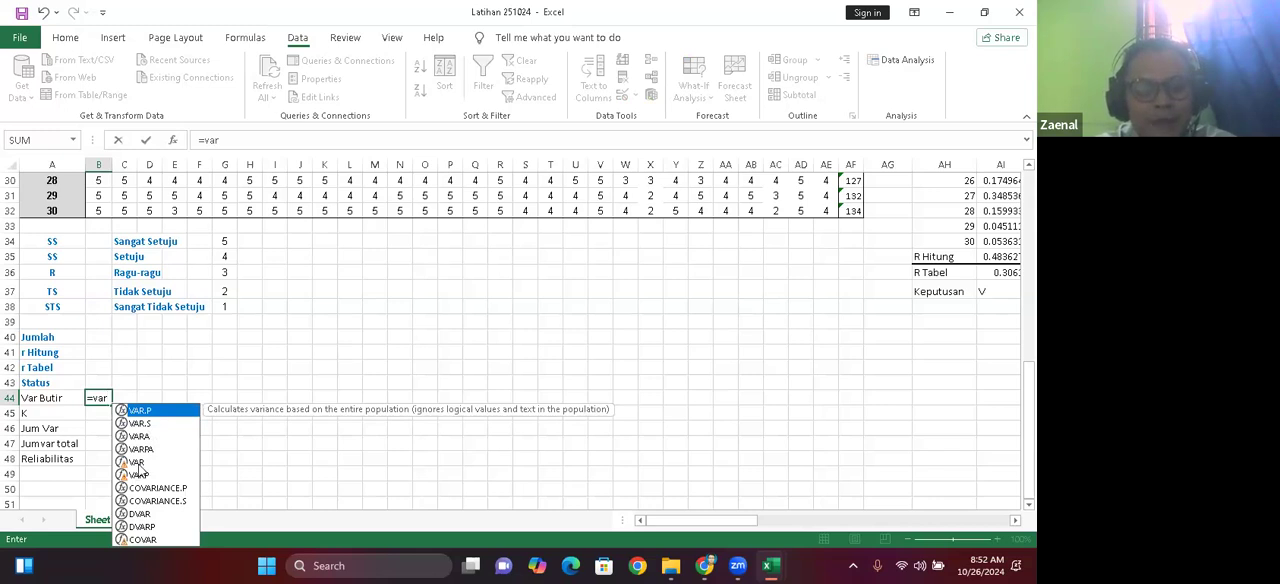
left_click(137, 462)
double_click(137, 462)
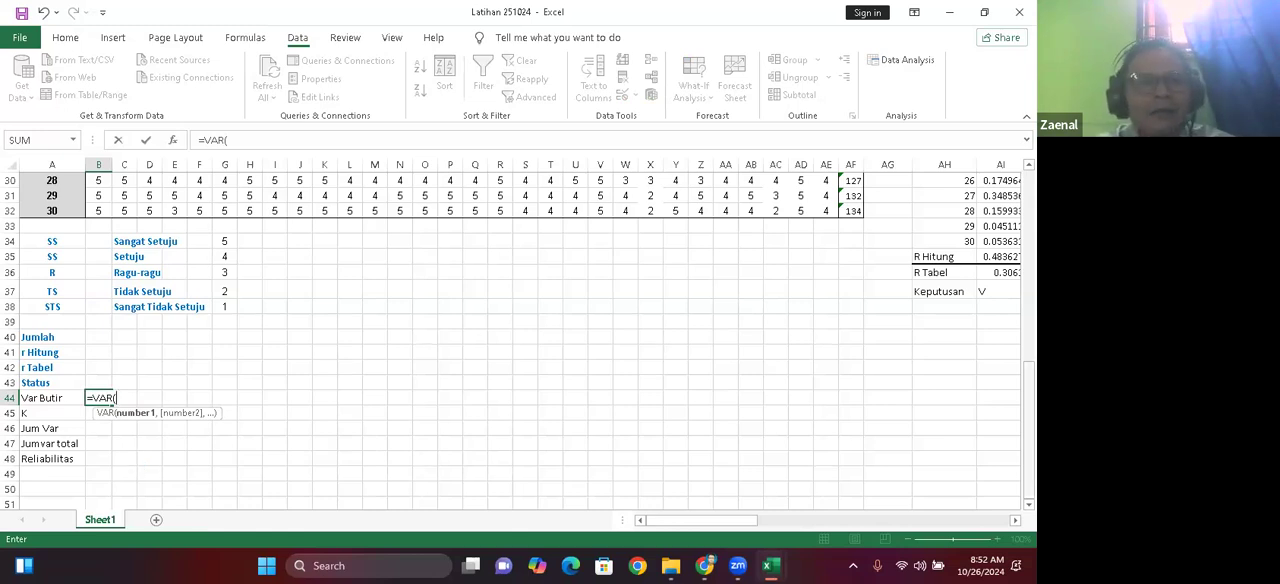
Step: Complete the VAR formula in B44 with item 1's scores in B3:B32 as its range
left_click_drag(1029, 386, 1029, 192)
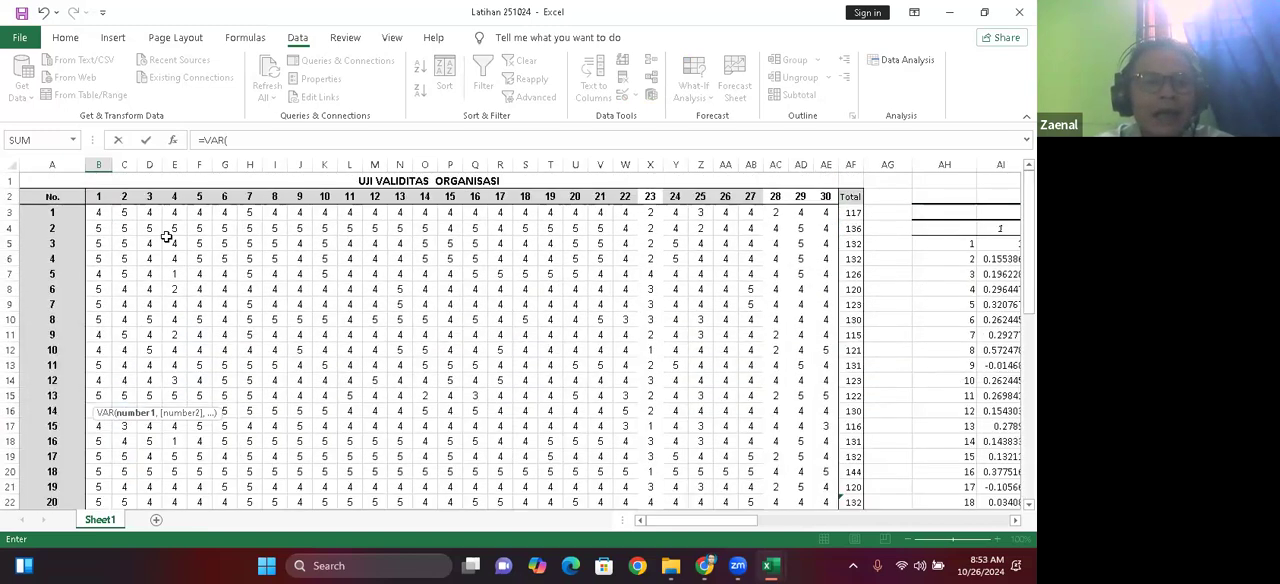
left_click(97, 213)
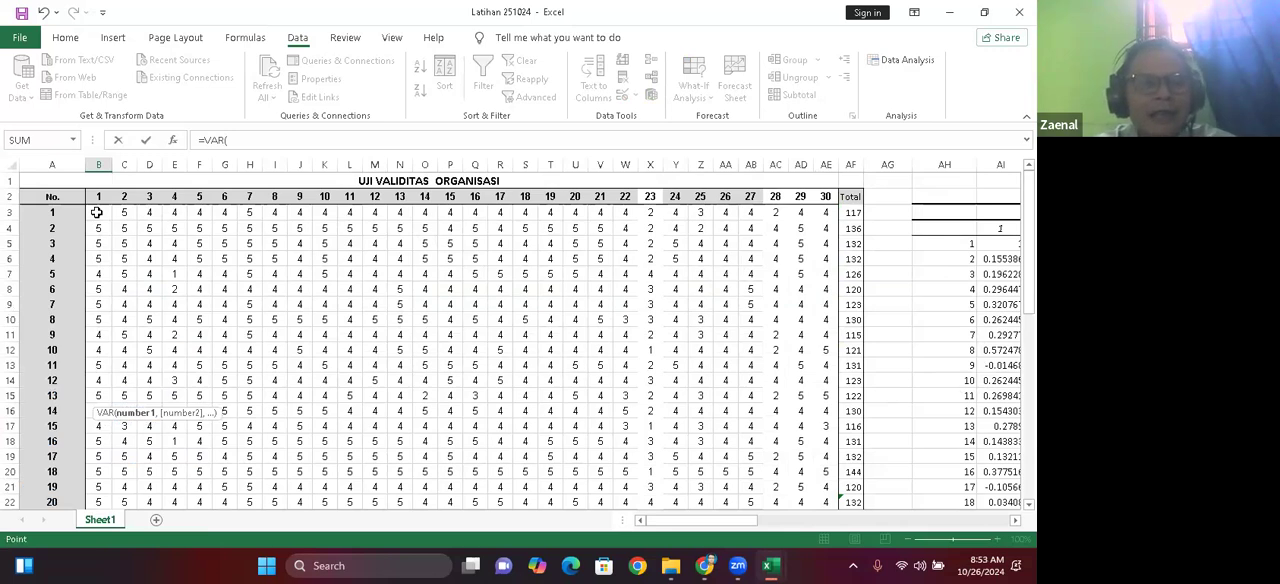
key("shift+Down")
key("shift+Down")
key("shift+Down")
key("shift+Down")
key("shift+Down")
key("shift+Down")
key("shift+Down")
key("shift+Down")
key("shift+Down")
key("shift+Down")
key("shift+Down")
key("shift+Down")
key("shift+Down")
key("shift+Down")
key("shift+Down")
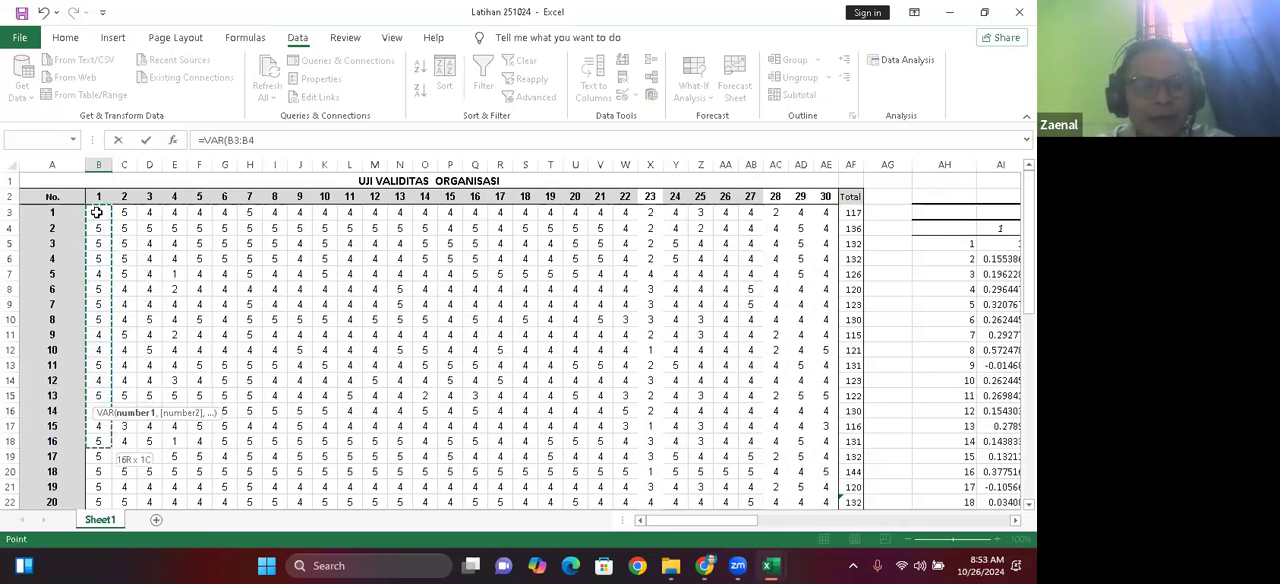
key("shift+Down")
key("shift+Down")
key("shift+Down")
key("shift+Down")
key("shift+Down")
key("shift+Down")
key("shift+Down")
key("shift+Down")
key("shift+Down")
key("shift+Down")
key("shift+Down")
key("shift+Down")
key("shift+Down")
key("shift+Down")
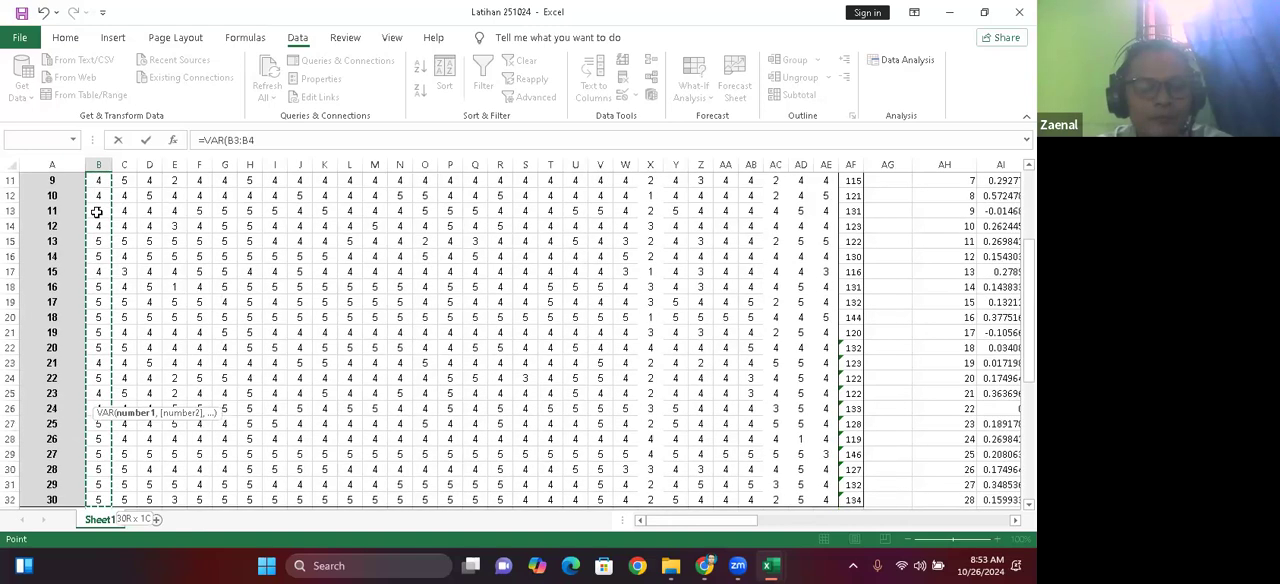
key("shift+Down")
key("shift+Down")
key("shift+Down")
key("shift+Down")
key("shift+Down")
key("shift+Up")
key("shift+Up")
key("shift+Up")
key("shift+Up")
key("shift+Up")
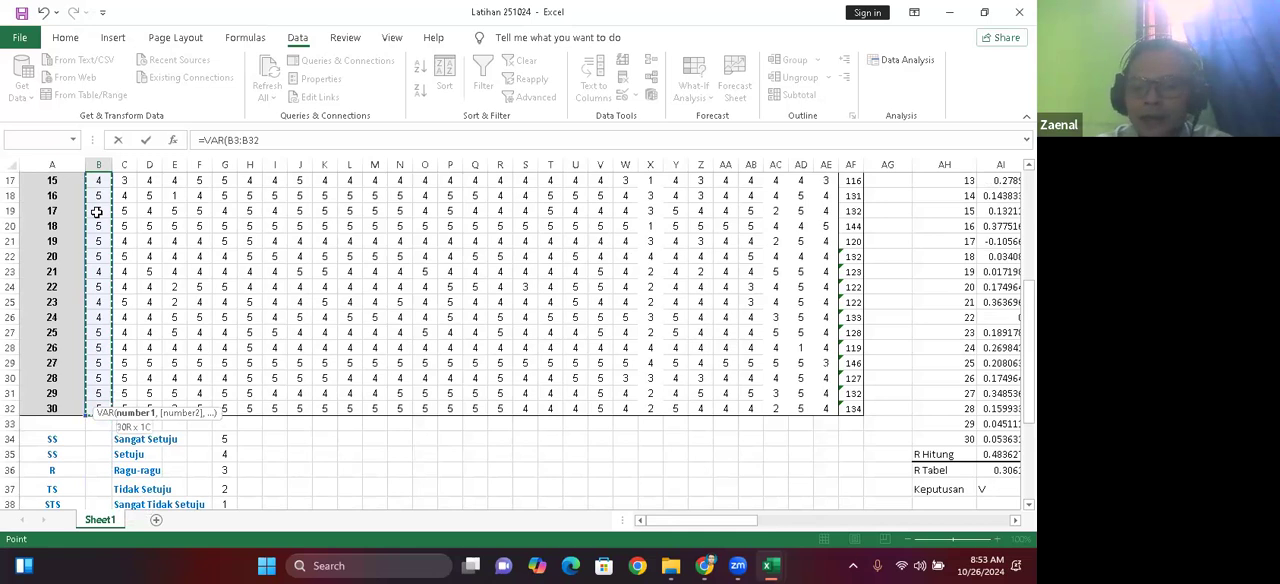
key("Return")
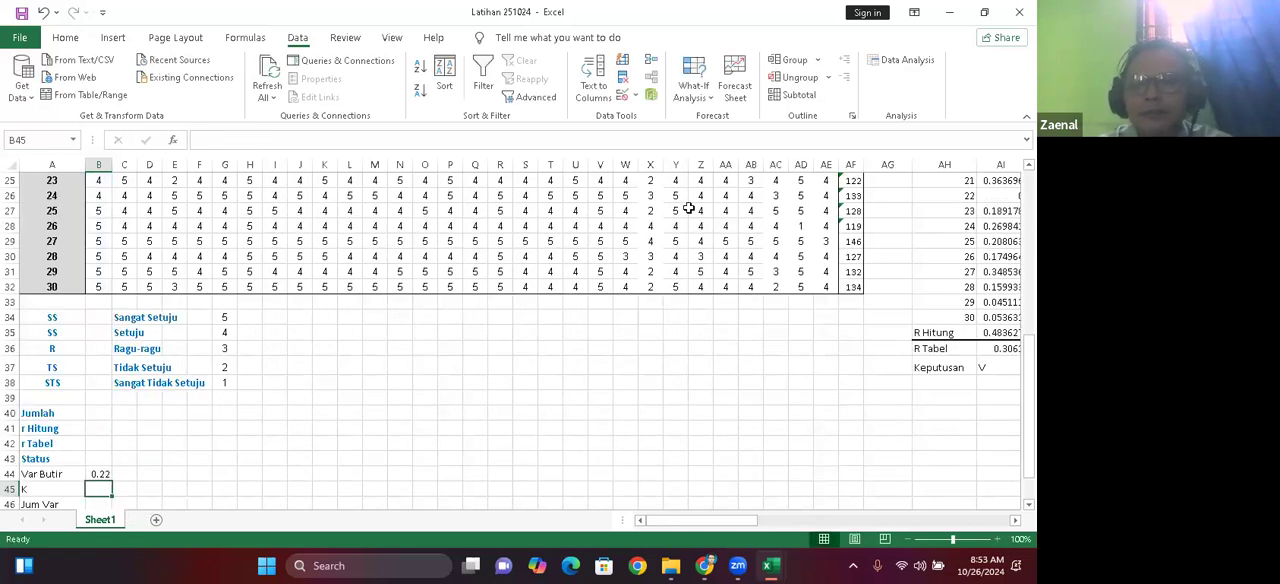
Step: Fill the Var Butir formula from B44 across row 44 to AE44 for all 30 items
left_click(310, 473)
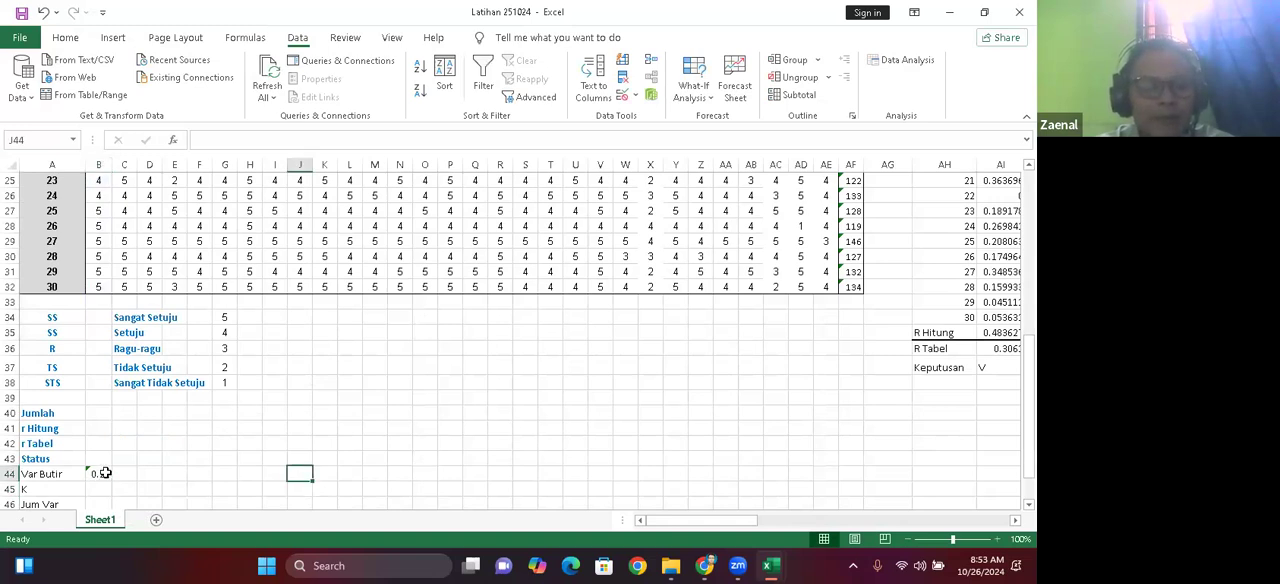
left_click(105, 473)
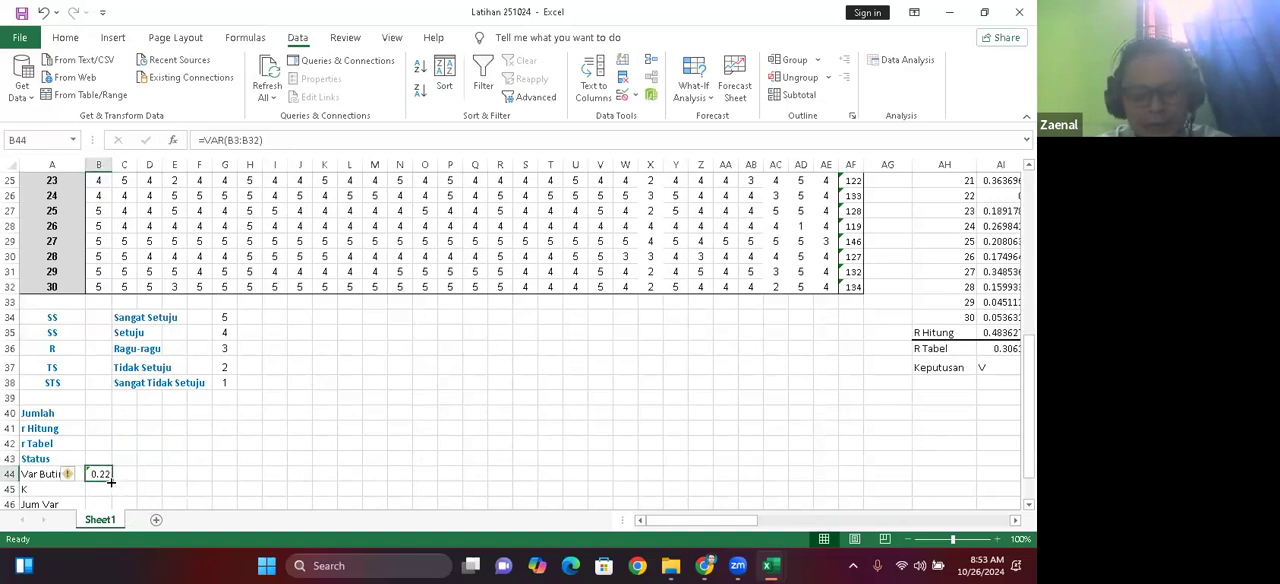
left_click_drag(113, 482, 837, 481)
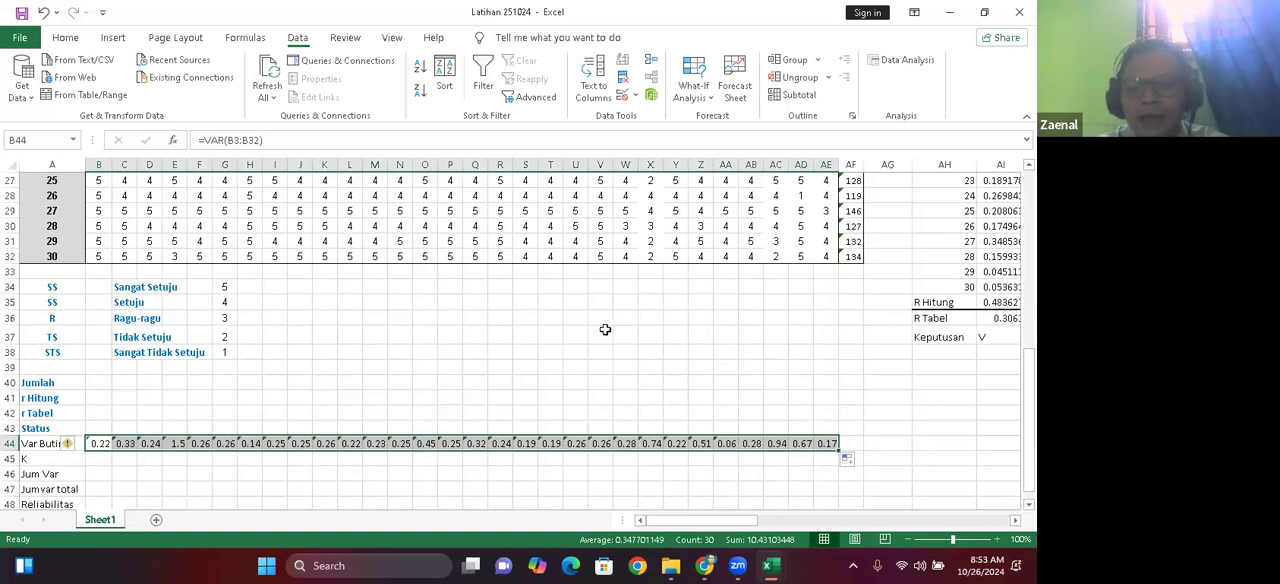
left_click(391, 384)
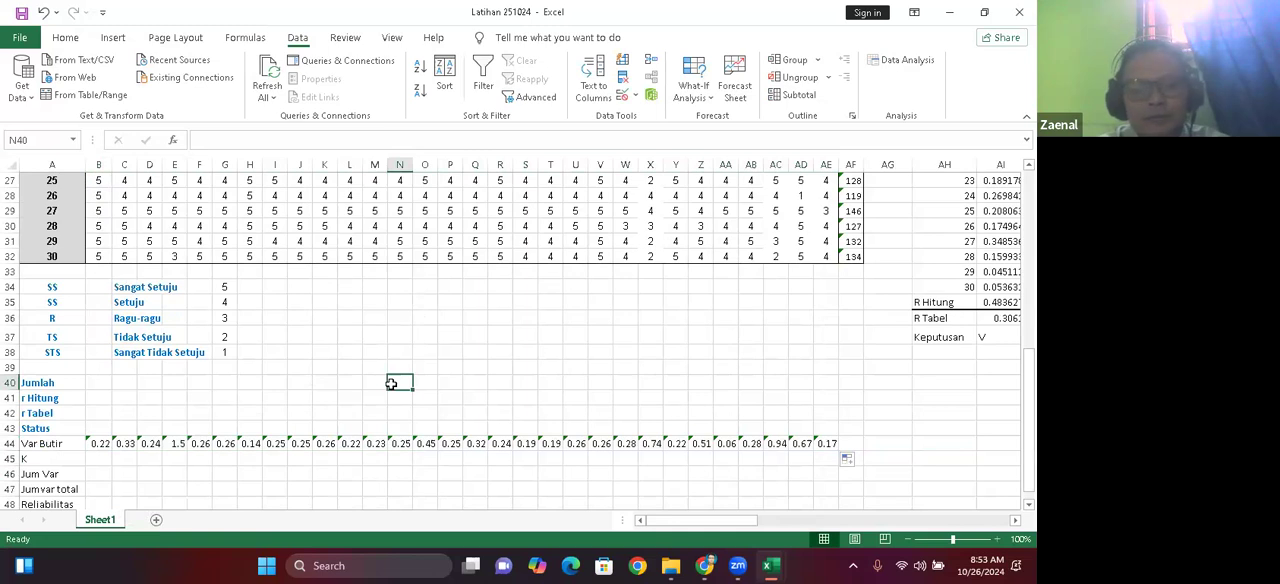
Step: Enter 30 as the K value in cell B45
left_click(93, 460)
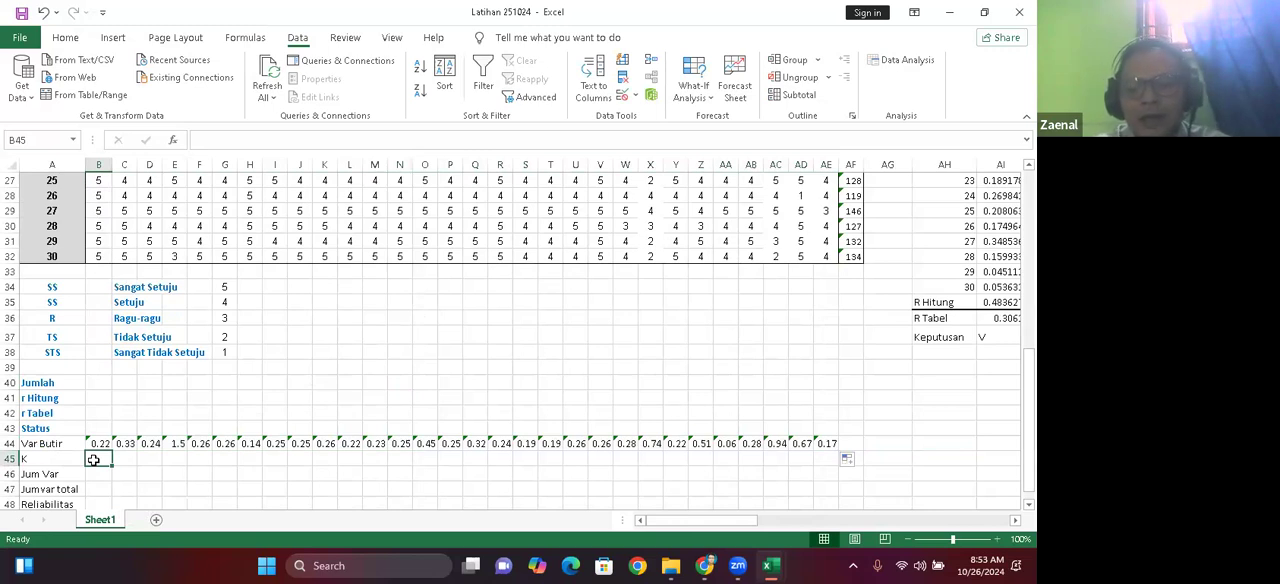
type("30")
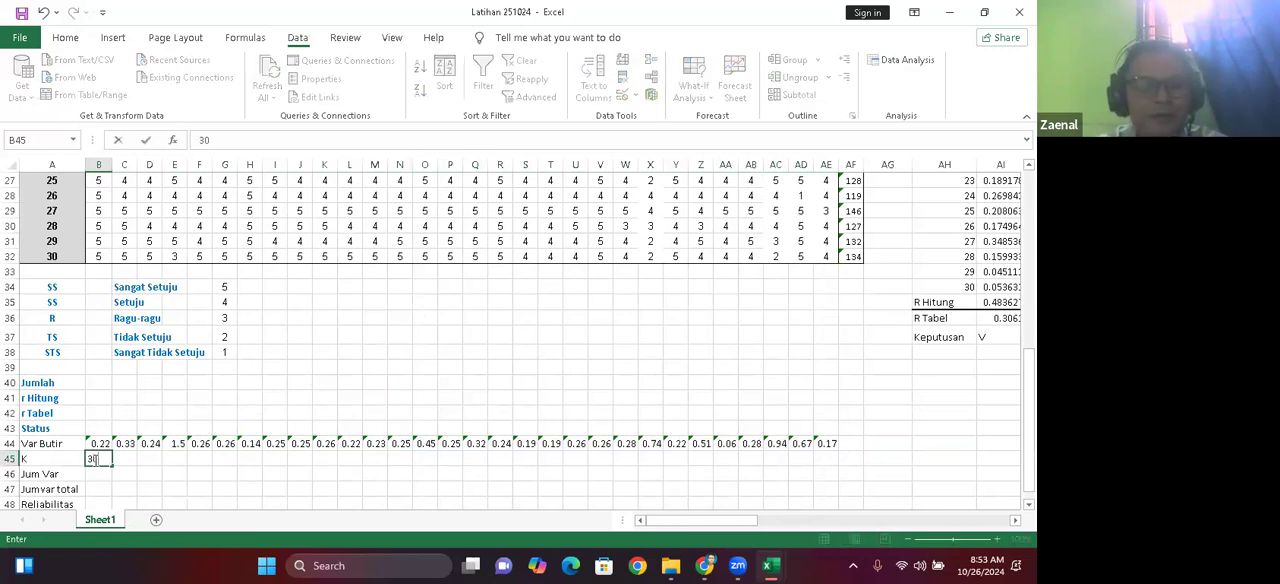
left_click(128, 492)
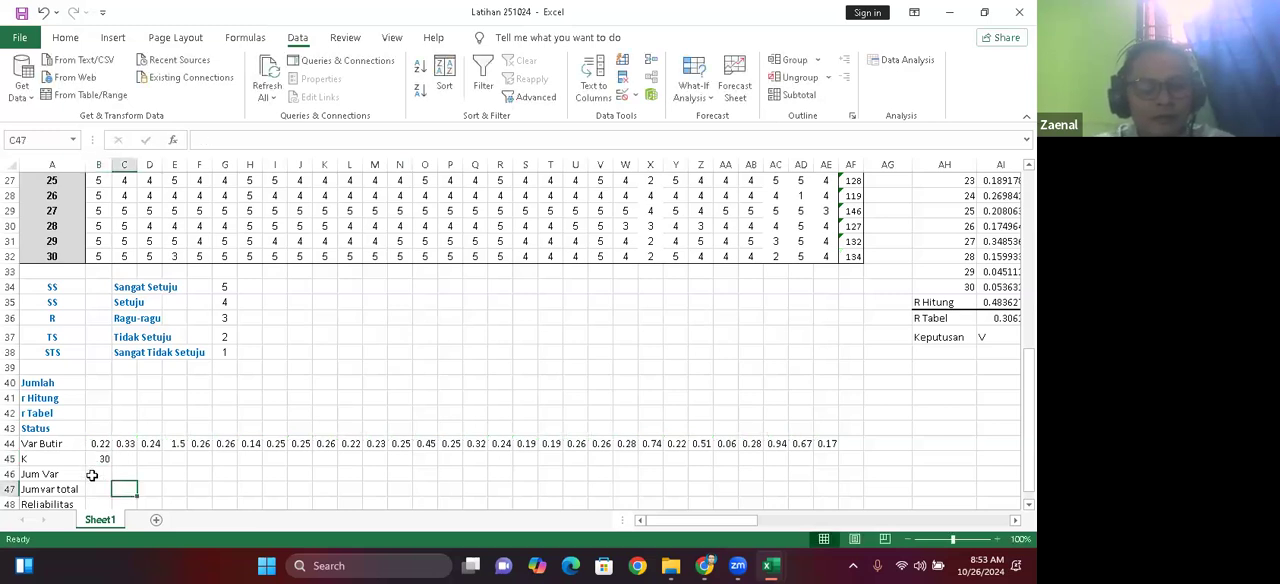
Step: Check the formula behind the summed item variance in cell B41 of the Latihan 4624 workbook
left_click(91, 475)
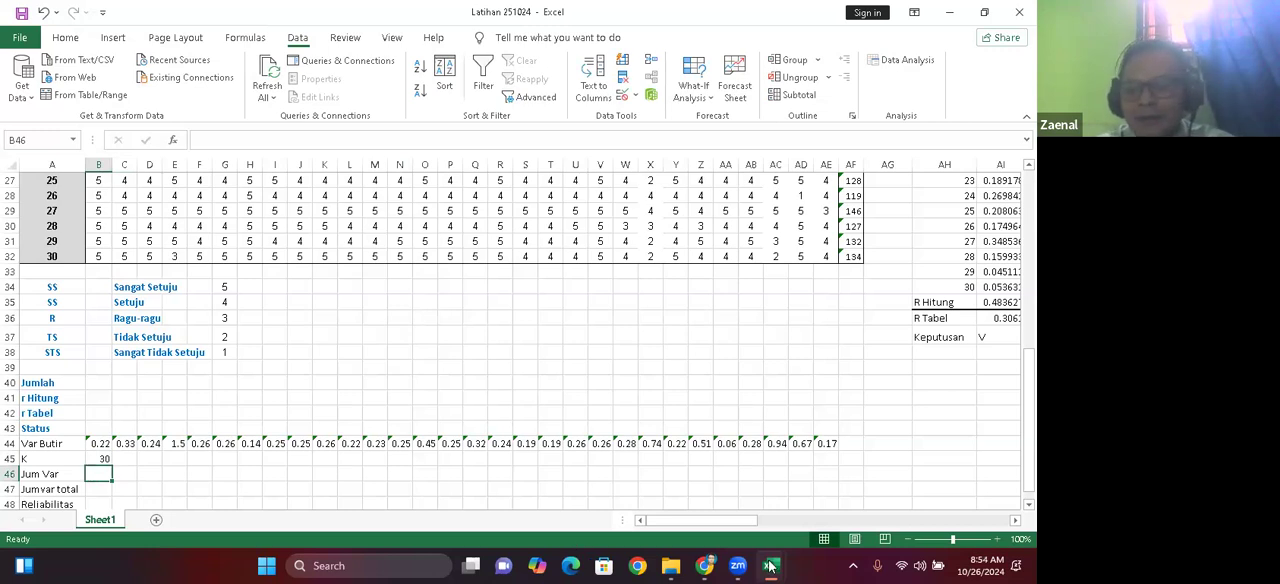
mouse_move(770, 565)
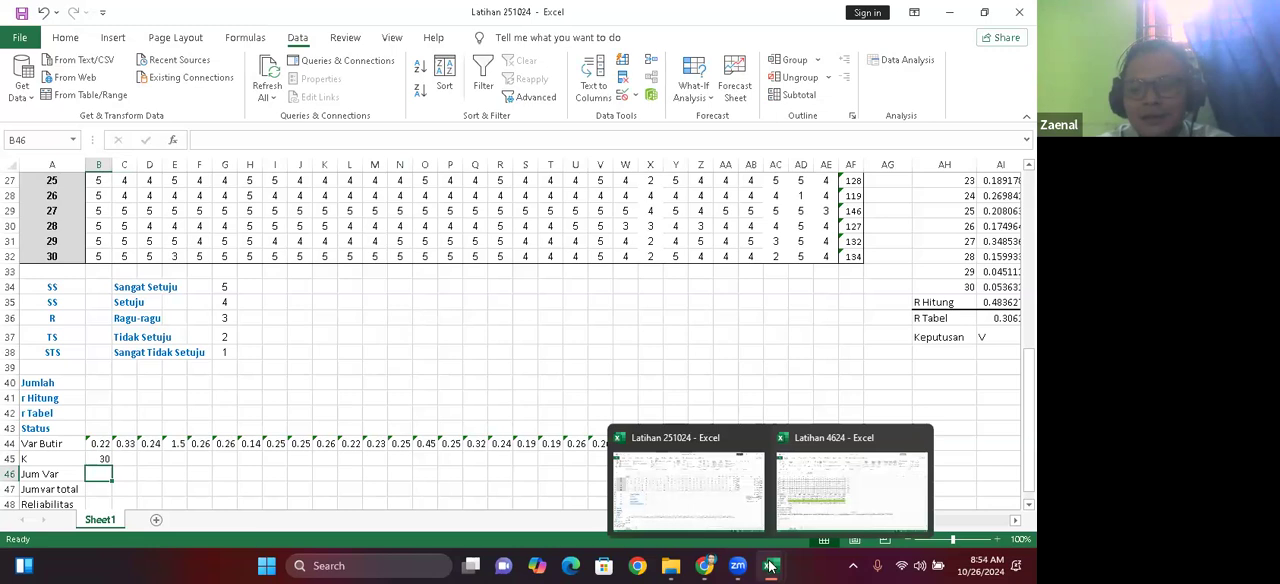
left_click(826, 497)
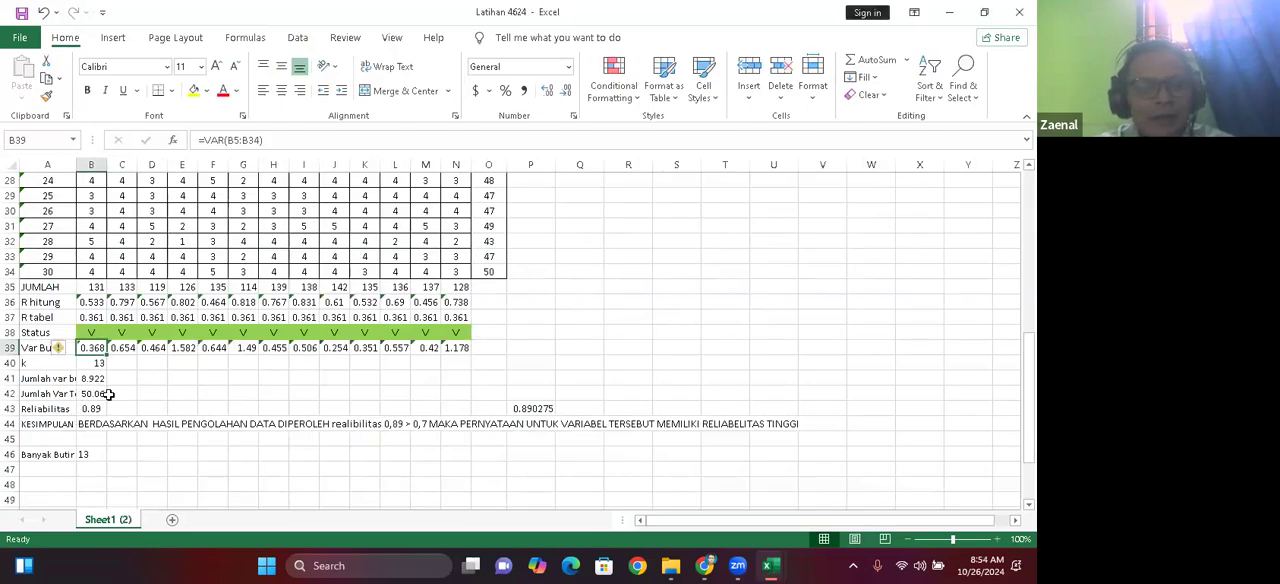
left_click(86, 379)
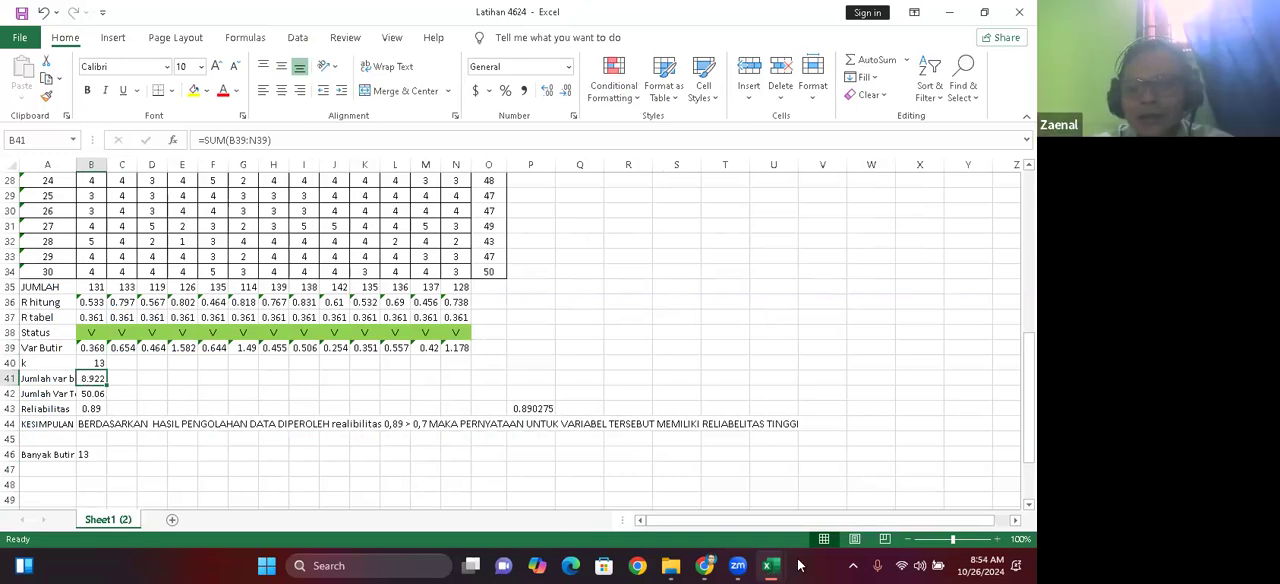
Step: Switch to the Latihan 251024 workbook and sum the item variances B44:AE44 in the Jum Var cell B46
mouse_move(772, 567)
left_click(697, 510)
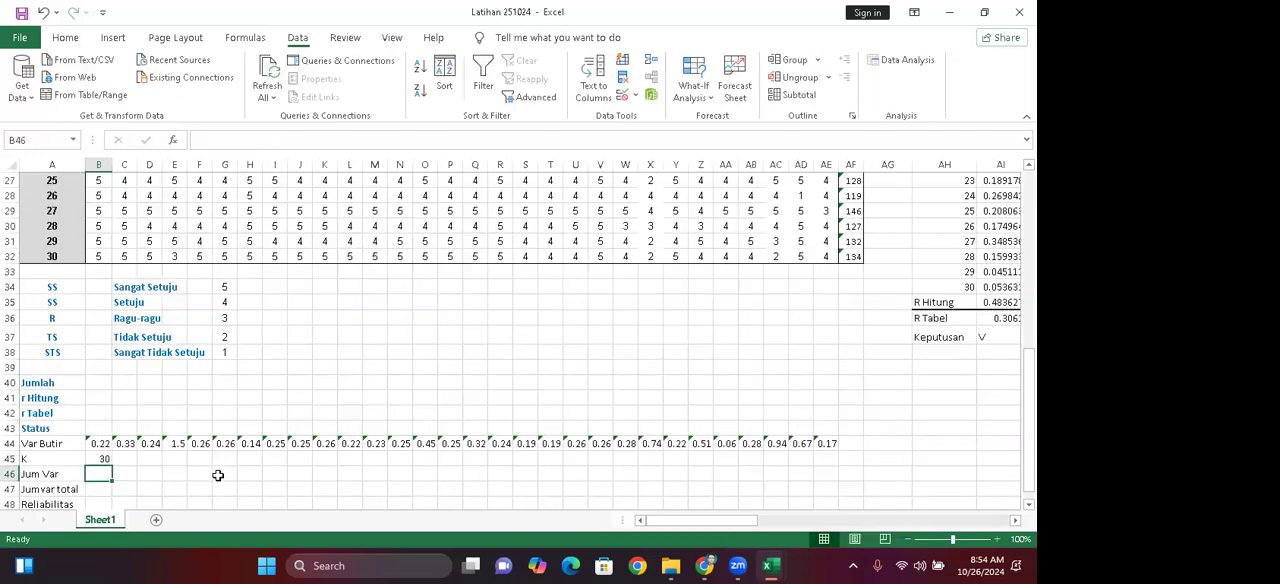
type("=s")
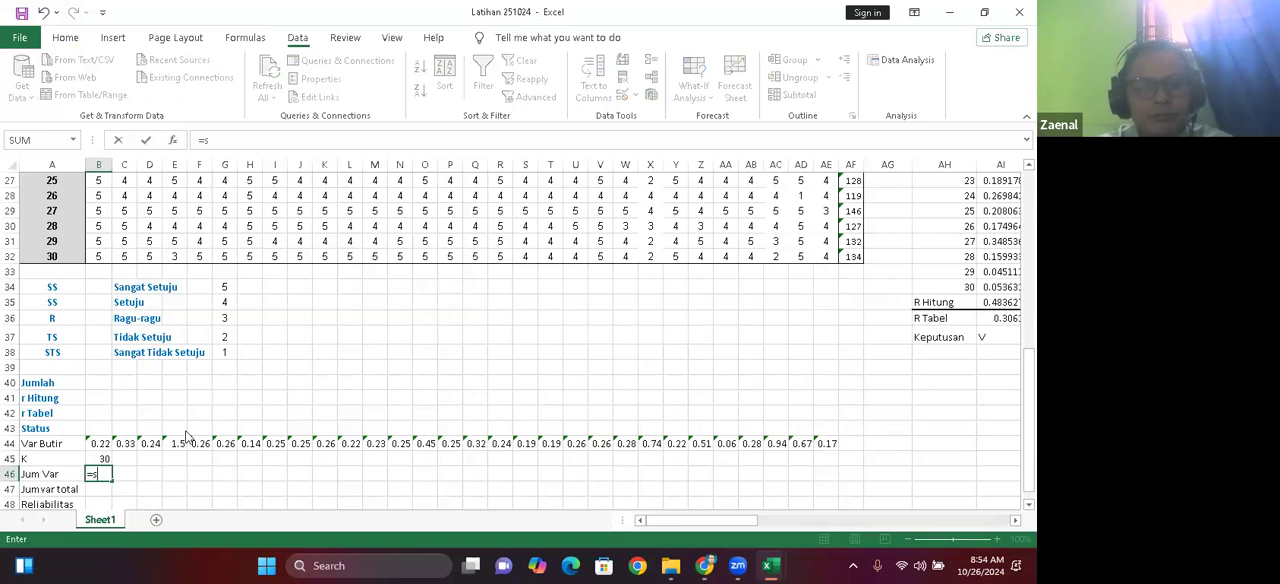
type("um")
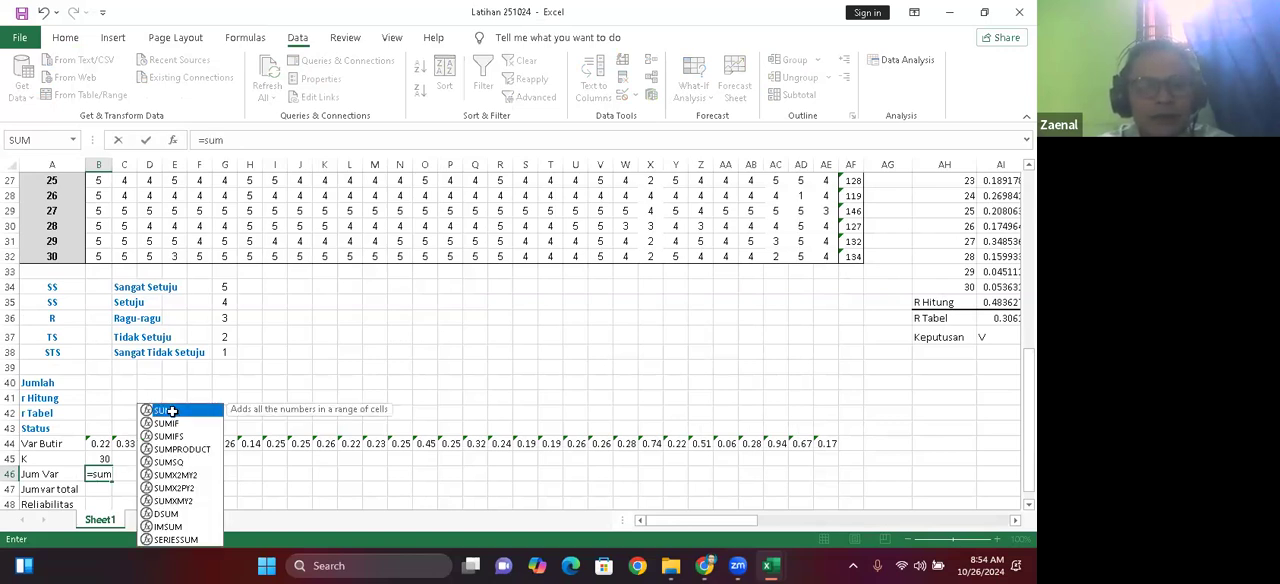
key("Tab")
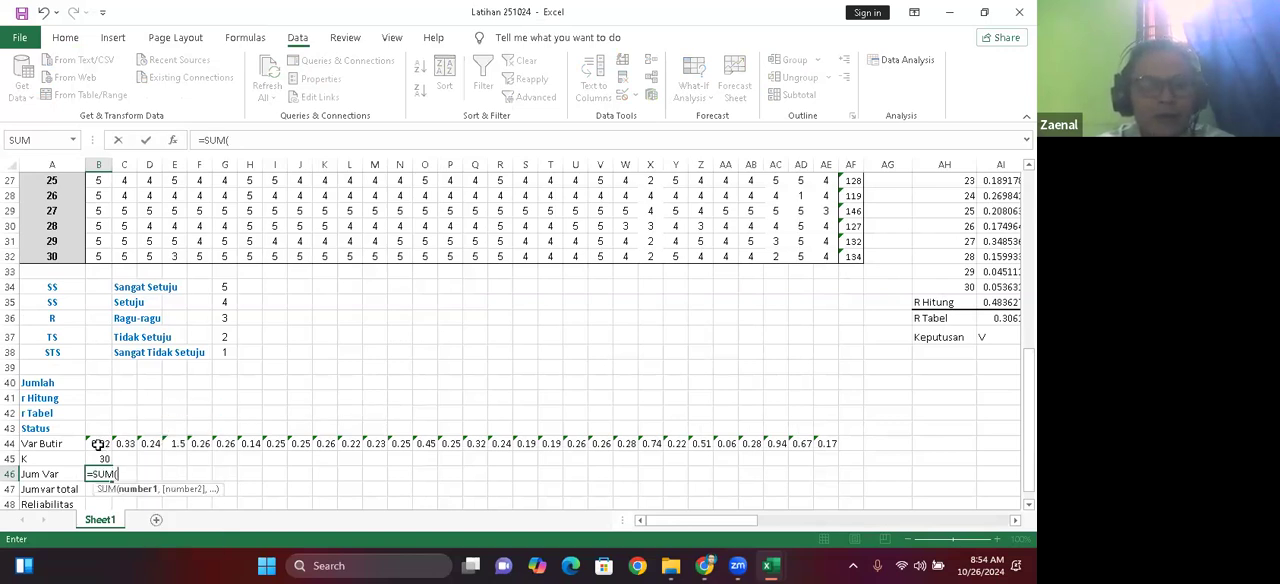
left_click(98, 444)
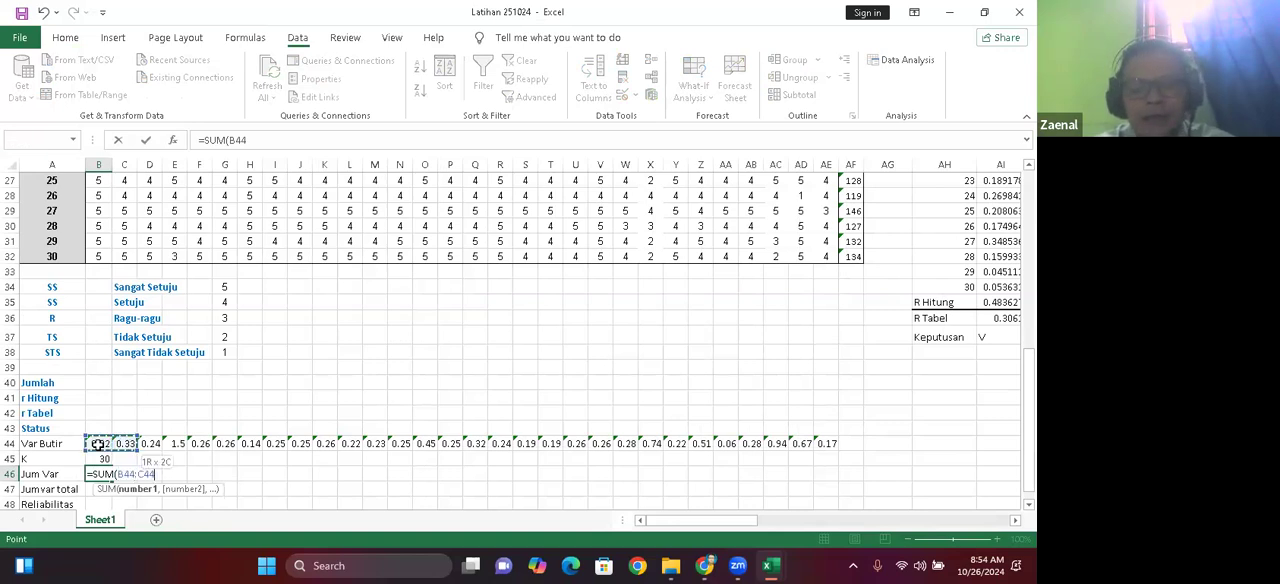
left_click_drag(98, 444, 738, 446)
key("shift+Right")
key("shift+Right")
key("shift+Right")
key("shift+Right")
key("shift+Right")
key("shift+Right")
key("shift+Right")
key("shift+Right")
key("shift+Right")
key("shift+Left")
key("shift+Left")
key("shift+Left")
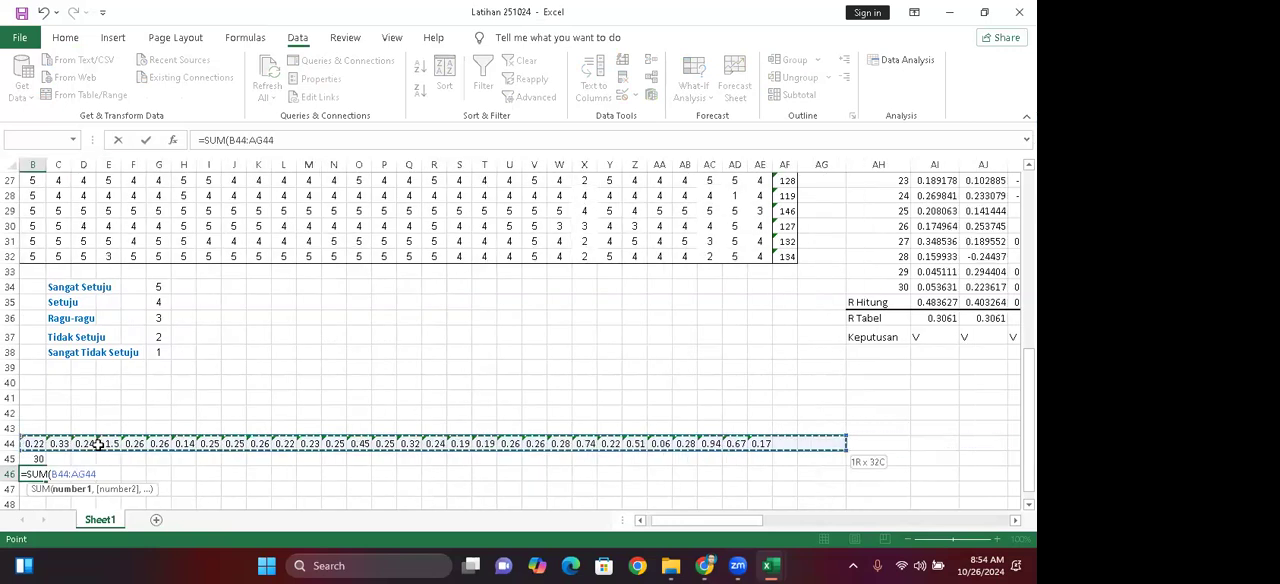
key("shift+Left")
key("shift+Left")
key("shift+Left")
key("shift+Right")
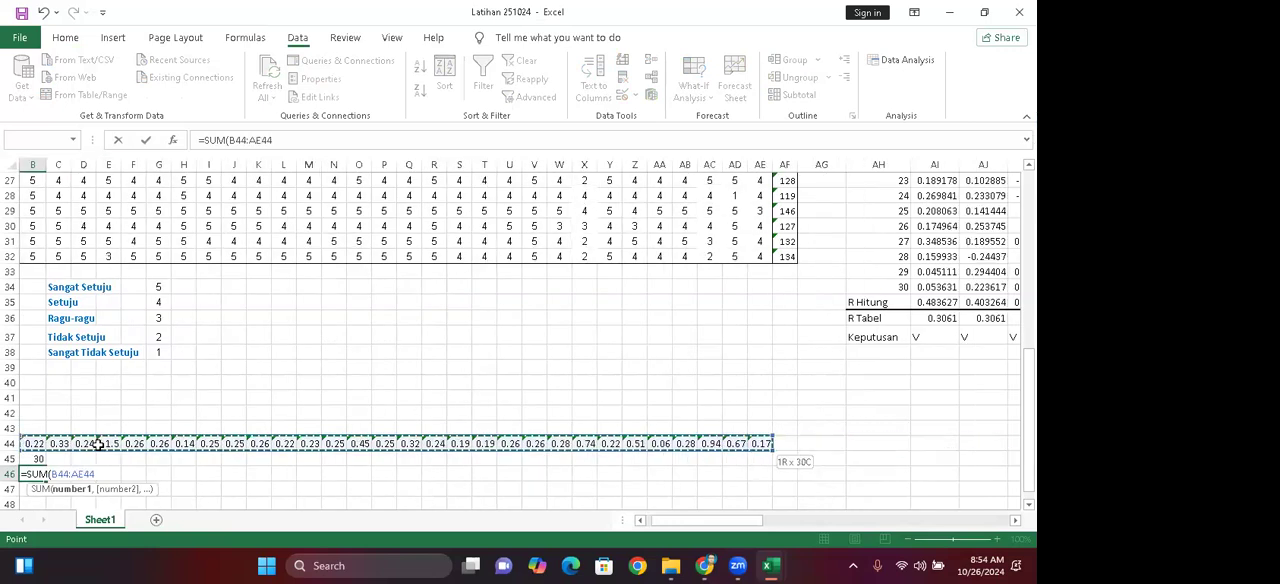
key("Return")
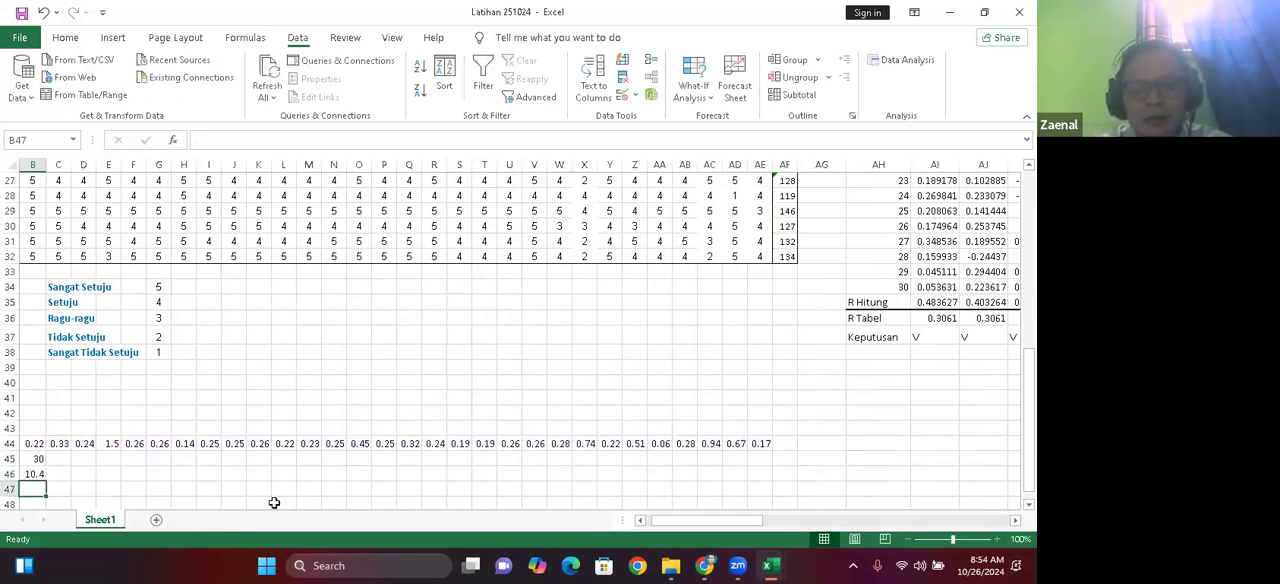
Step: Re-enter the Jum Var formula in B46 as the SUM of the Var Butir range B44:AE44
left_click(633, 523)
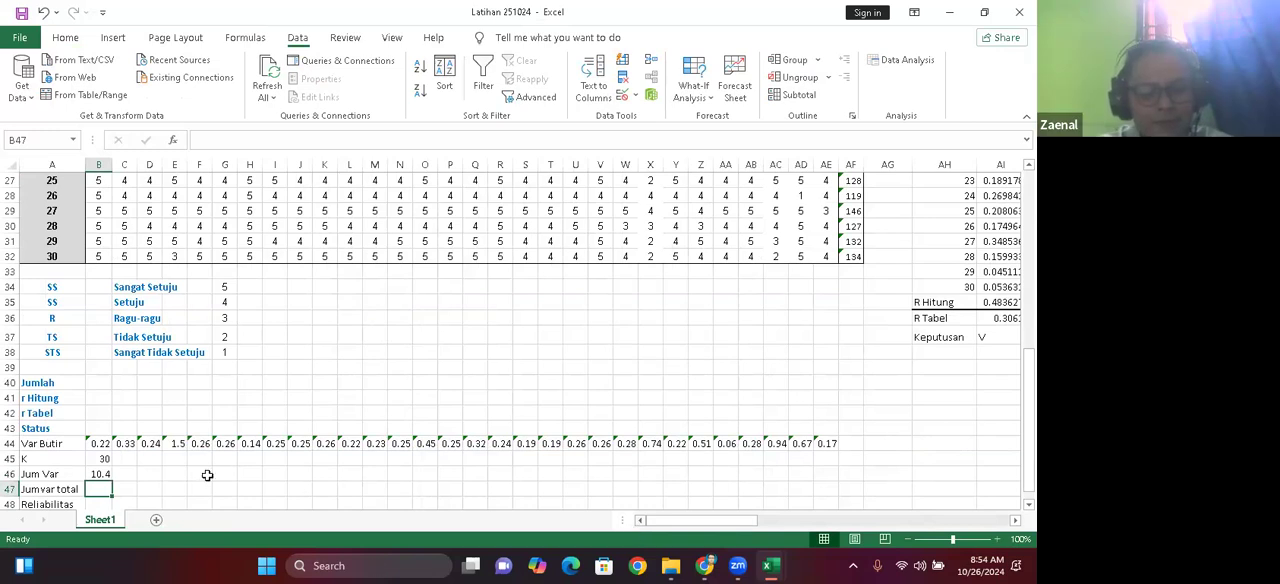
left_click(100, 474)
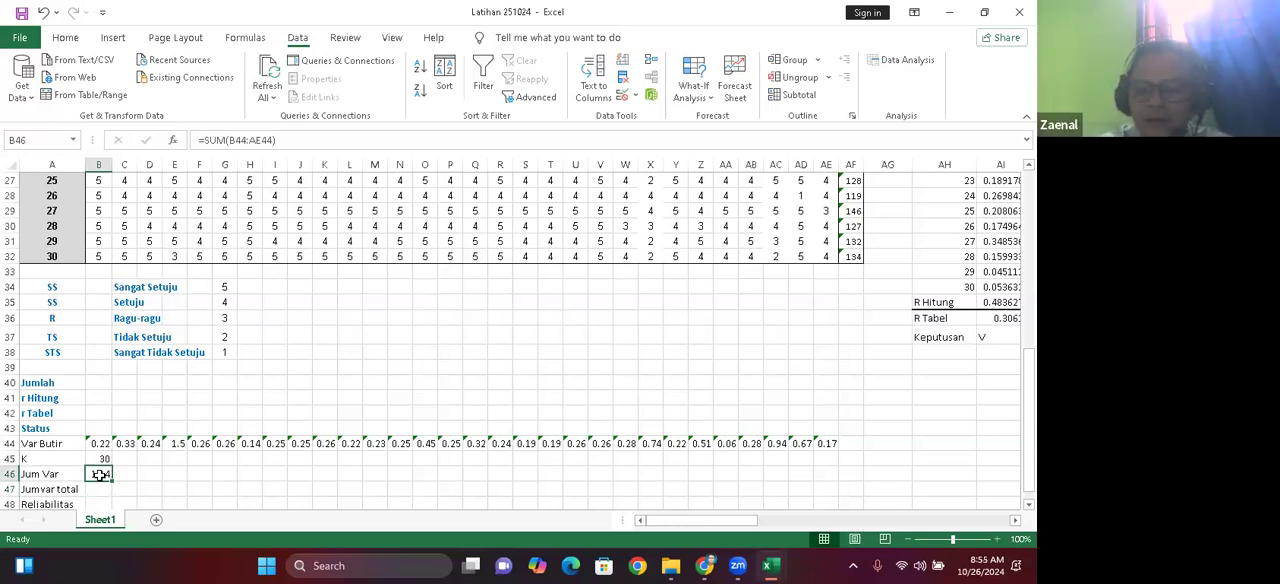
type("=")
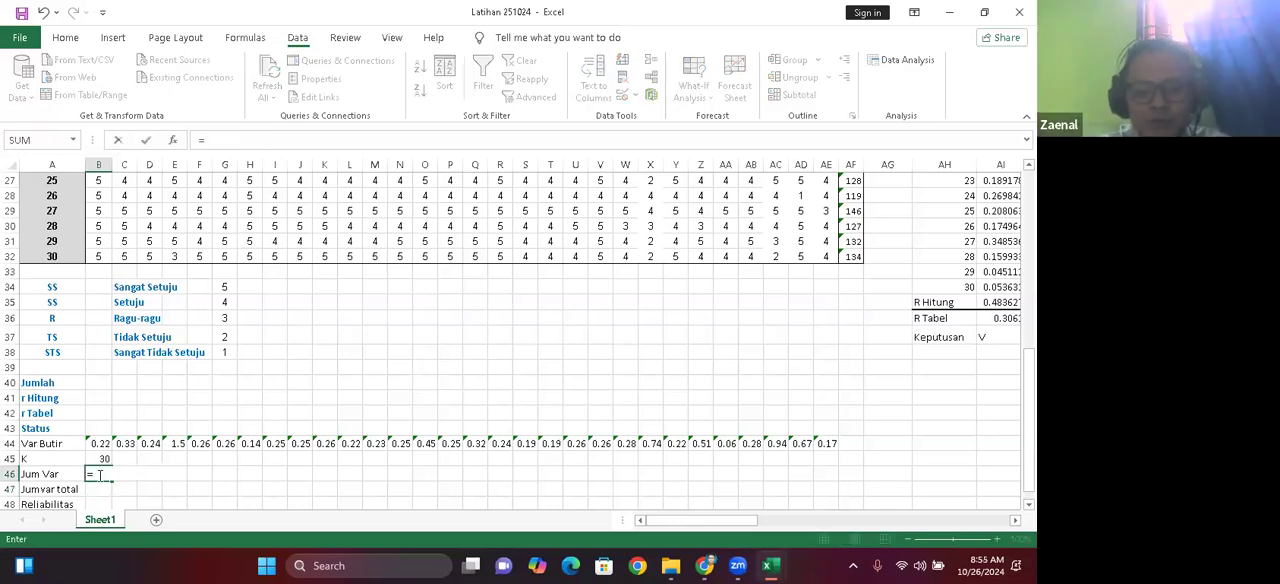
type("sum")
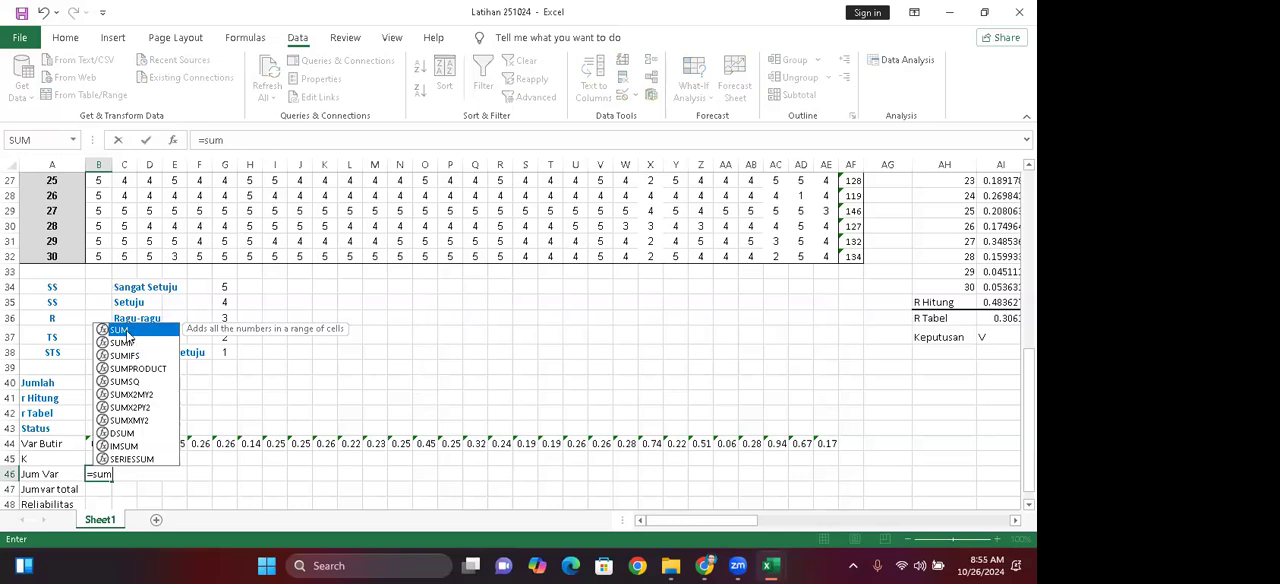
double_click(127, 331)
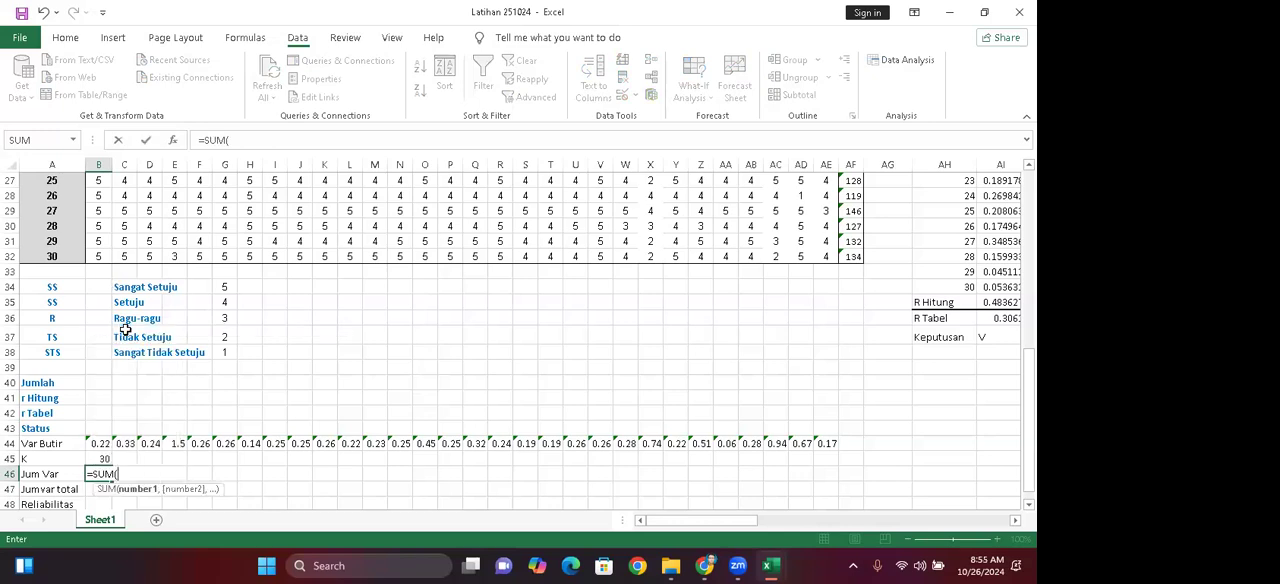
left_click(97, 443)
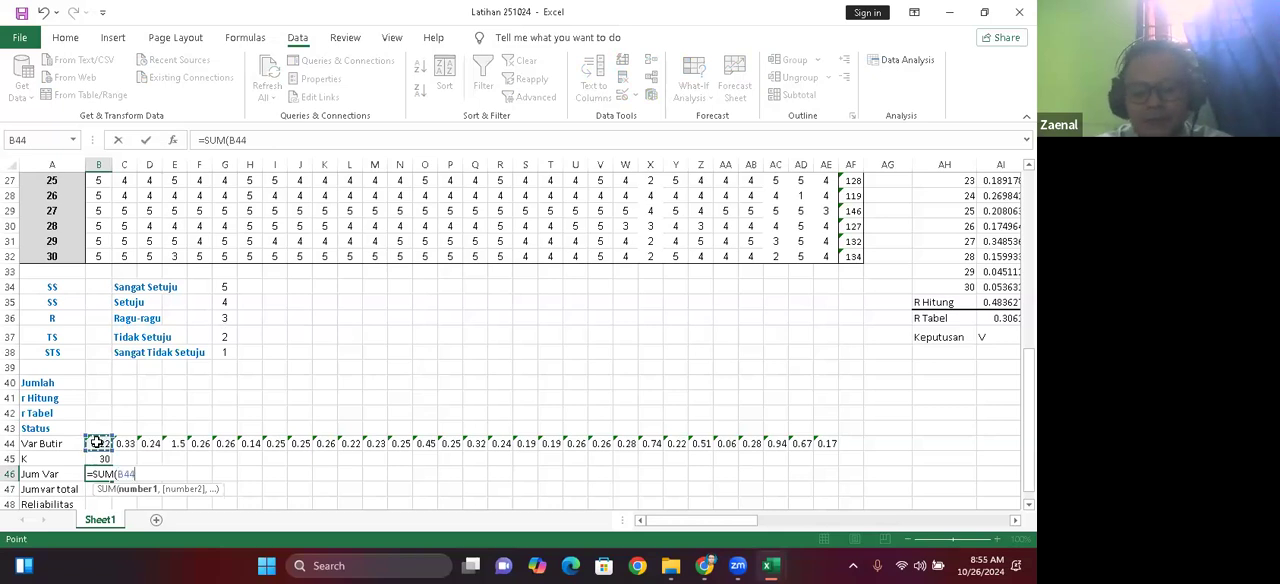
key("shift+Right")
key("shift+Right")
key("shift+Right")
key("shift+Right")
key("shift+Right")
key("shift+Right")
key("shift+Right")
key("shift+Right")
key("shift+Right")
key("shift+Right")
key("shift+Right")
key("shift+Right")
key("shift+Right")
key("shift+Right")
key("shift+Right")
key("shift+Right")
key("shift+Right")
key("shift+Right")
key("shift+Right")
key("shift+Right")
key("shift+Right")
key("shift+Right")
key("shift+Right")
key("shift+Right")
key("shift+Right")
key("shift+Right")
key("shift+Right")
key("shift+Right")
key("shift+Right")
key("shift+Right")
key("shift+Right")
key("shift+Right")
key("shift+Right")
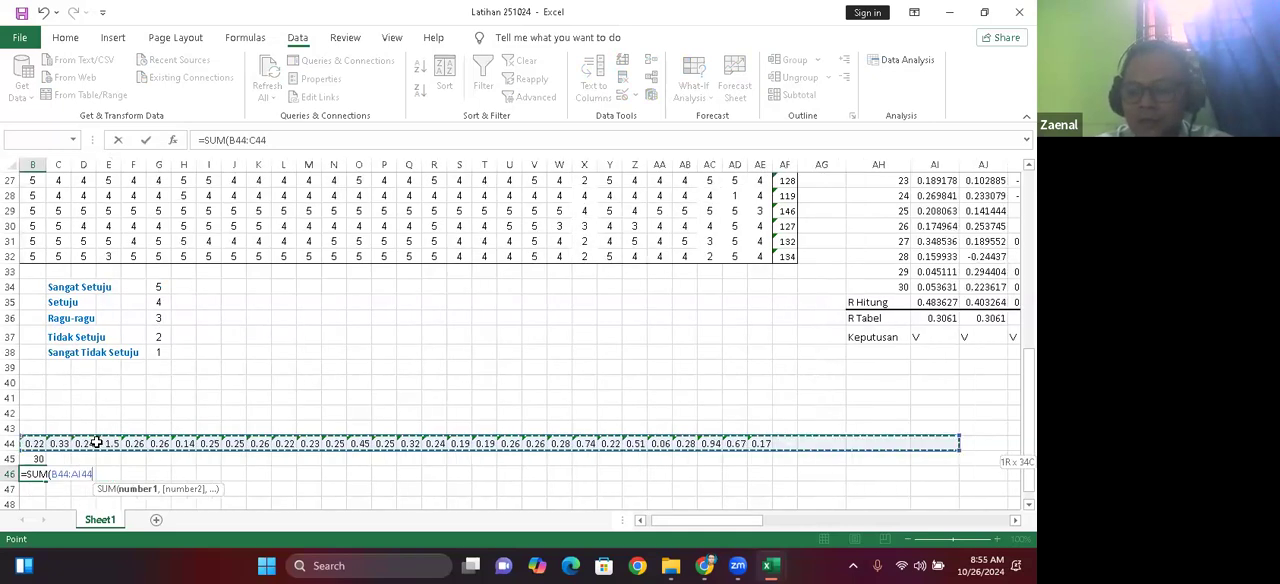
key("shift+Left")
key("shift+Left")
key("shift+Left")
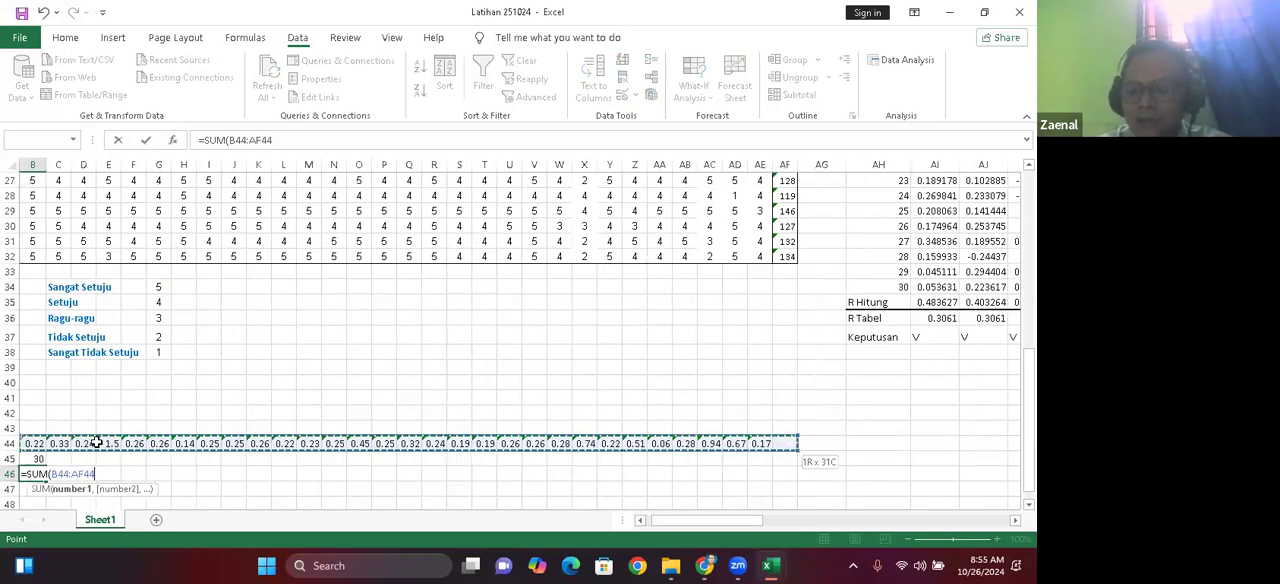
key("shift+Left")
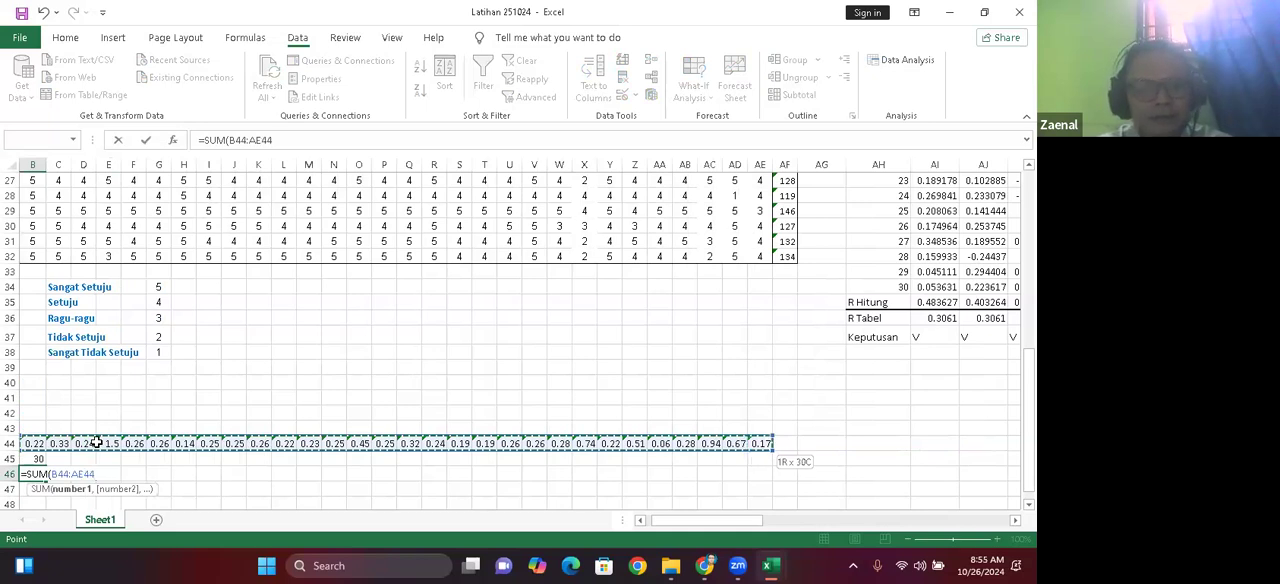
key("Return")
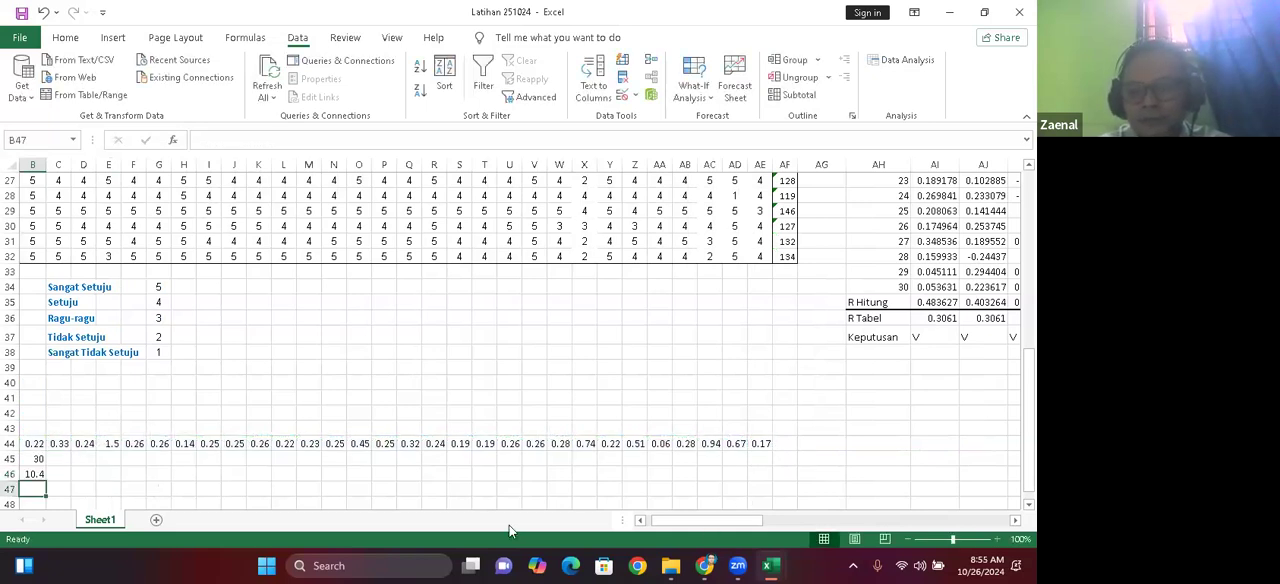
Step: Check the formula behind the total variance in cell B42 of the Latihan 4624 workbook
scroll(177, 492, "left", 1)
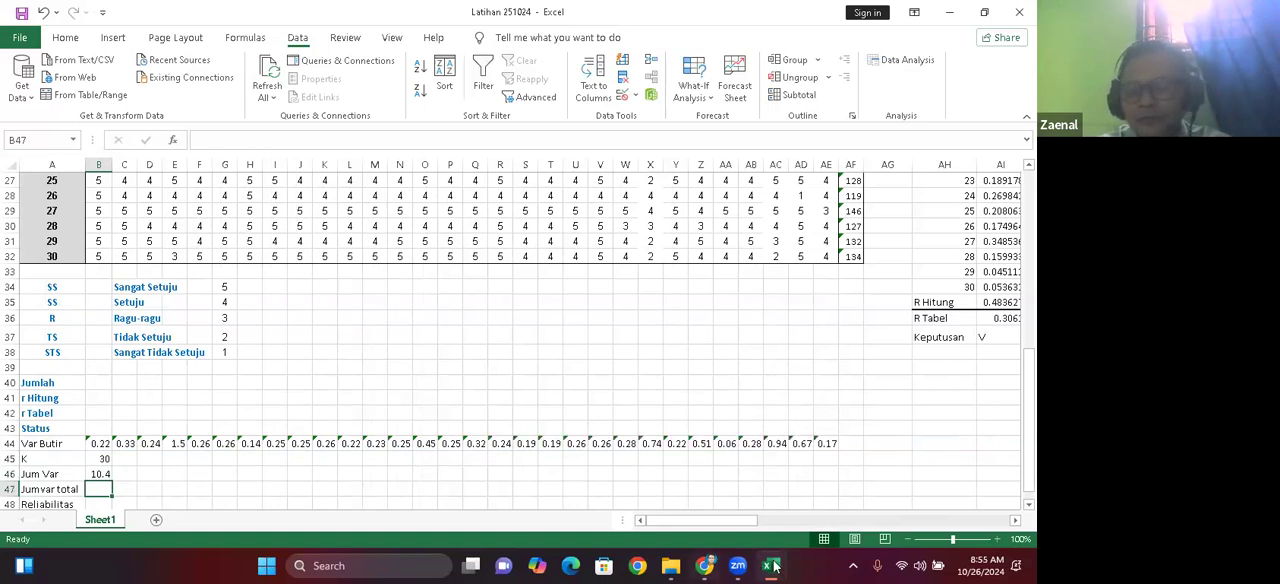
mouse_move(769, 566)
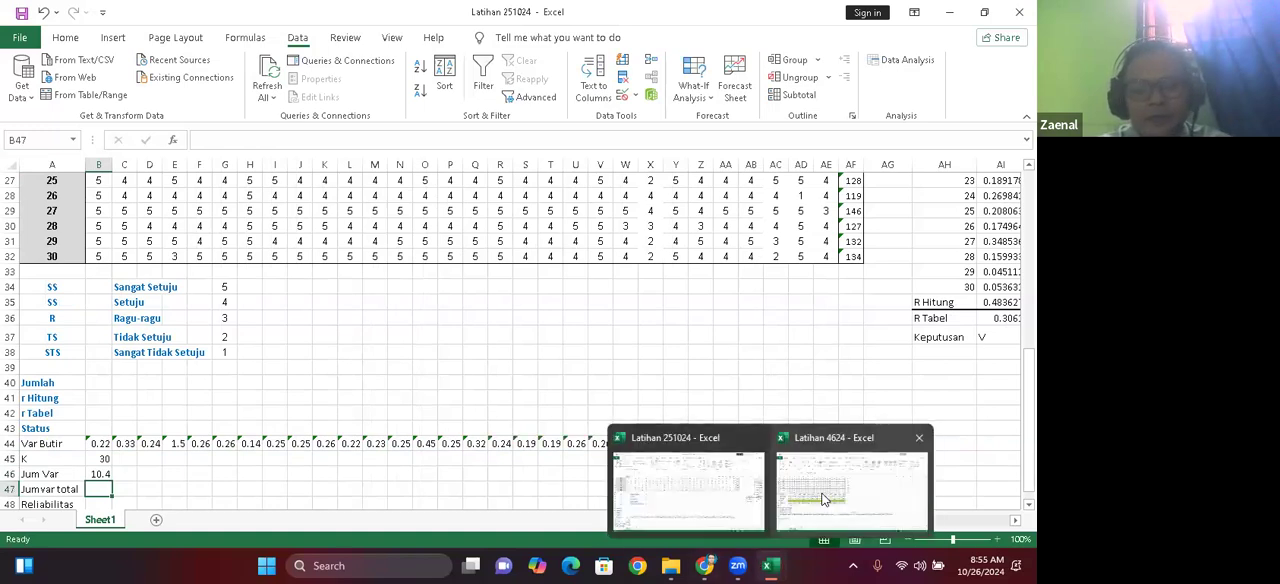
left_click(822, 498)
left_click(87, 396)
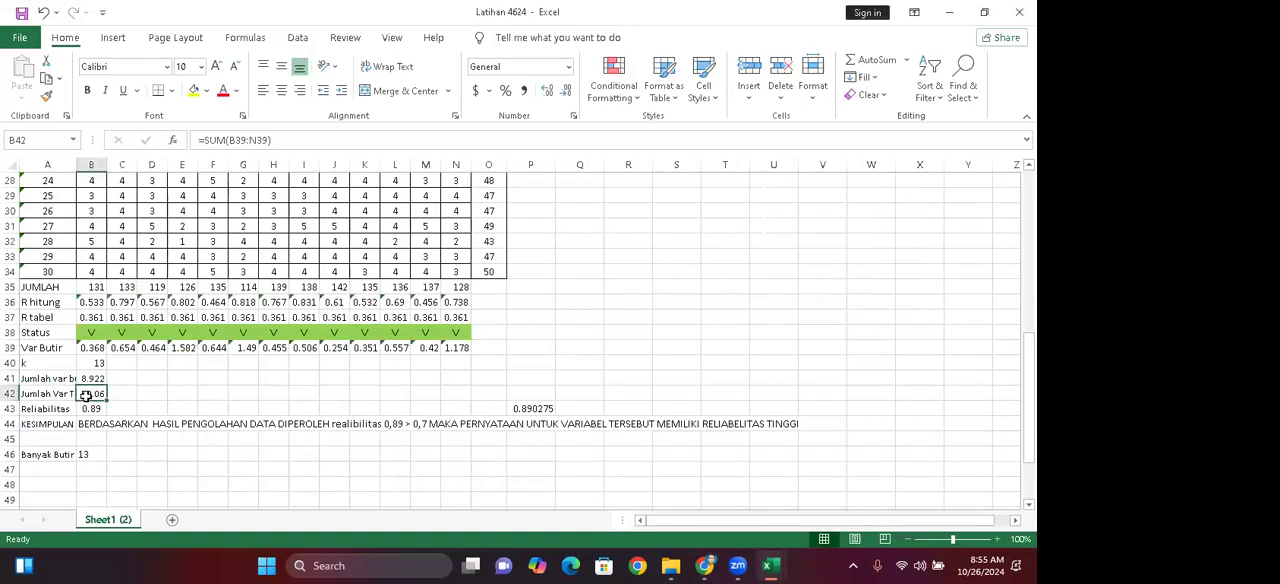
left_click(194, 379)
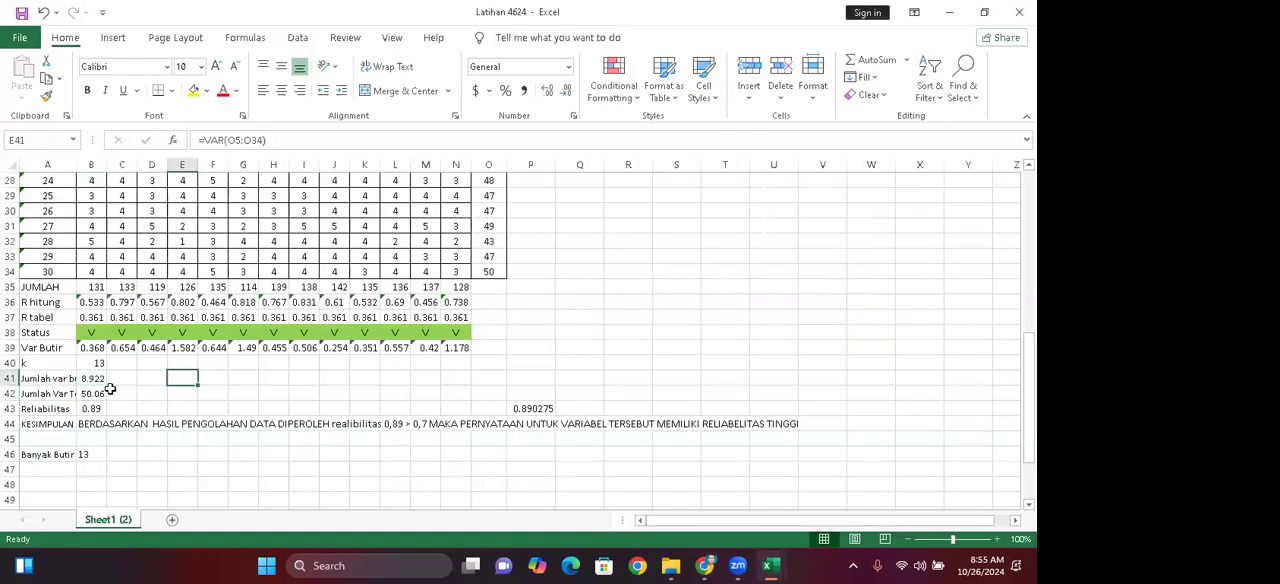
double_click(87, 395)
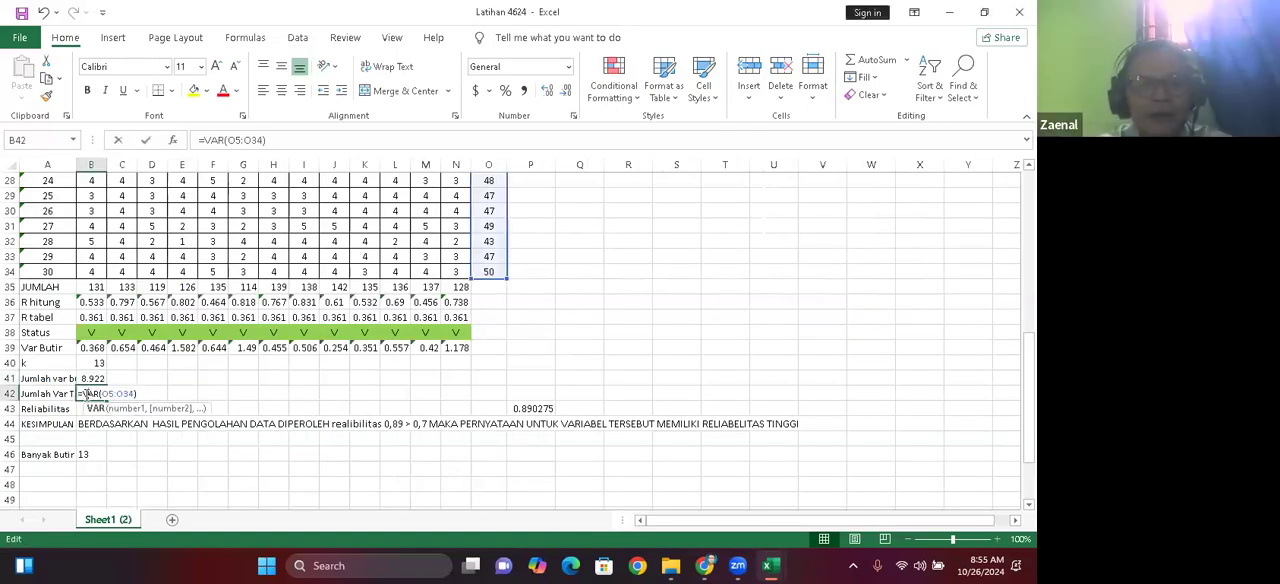
key("Return")
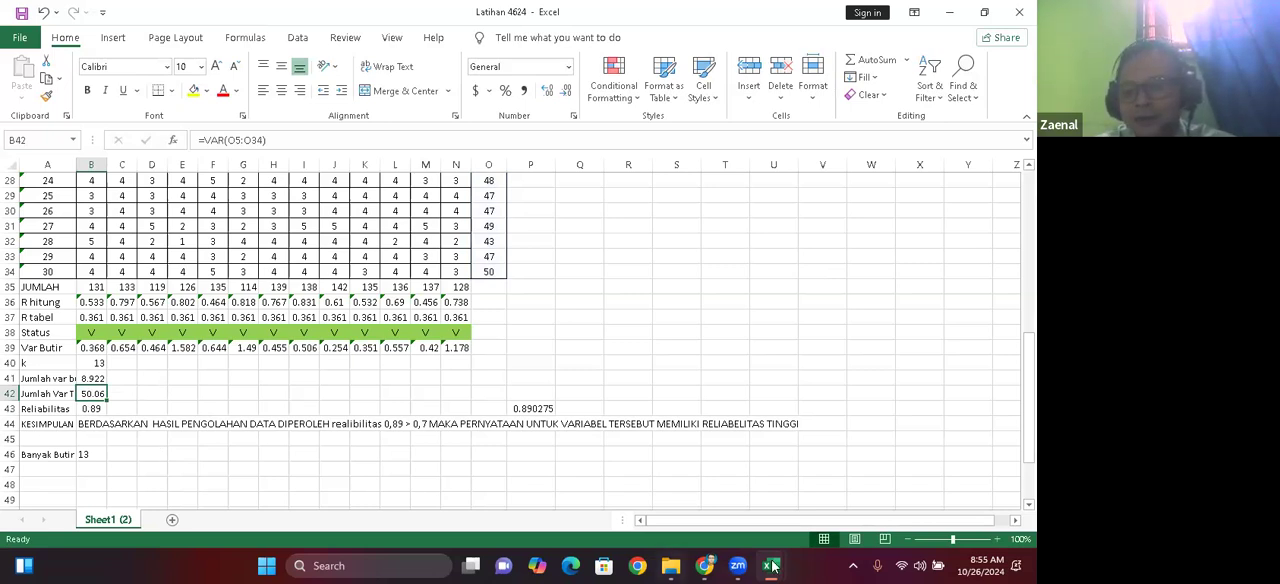
Step: Switch to the Latihan 251024 workbook and compute the Jum var total in B47 as the VAR of the Total scores $AF$3:$AF$32
mouse_move(766, 560)
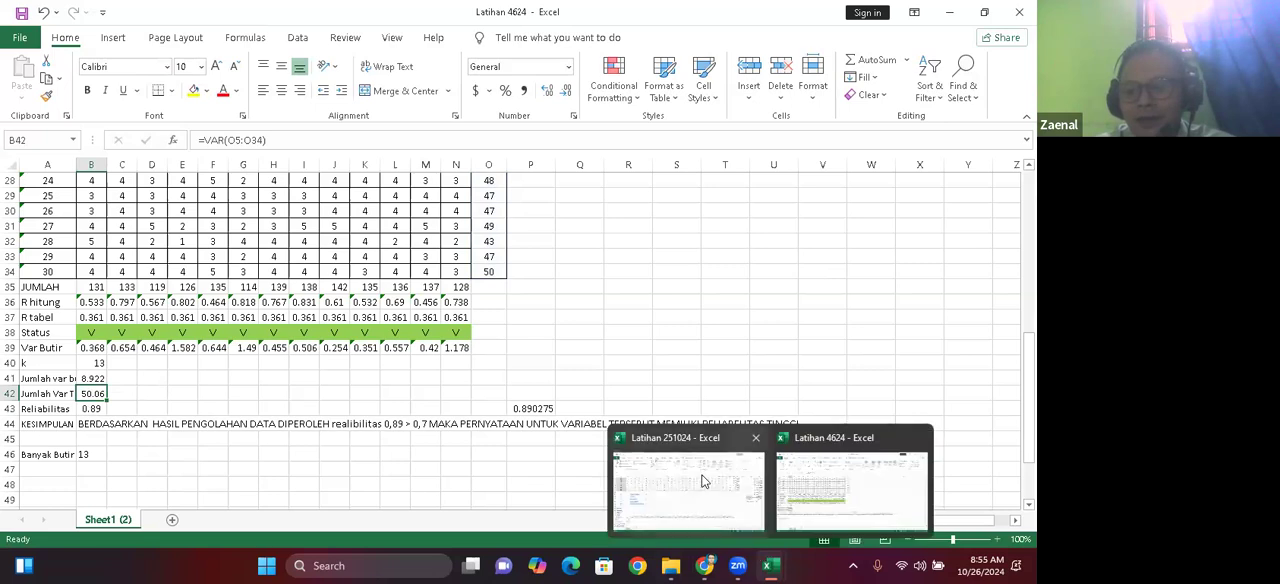
left_click(701, 481)
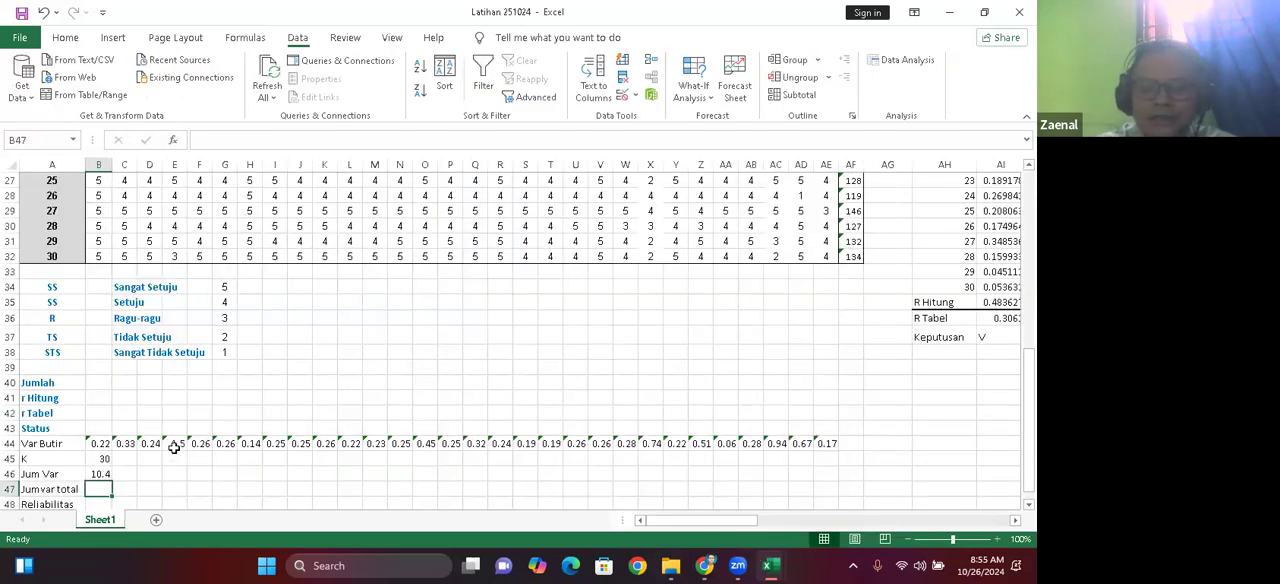
type("=")
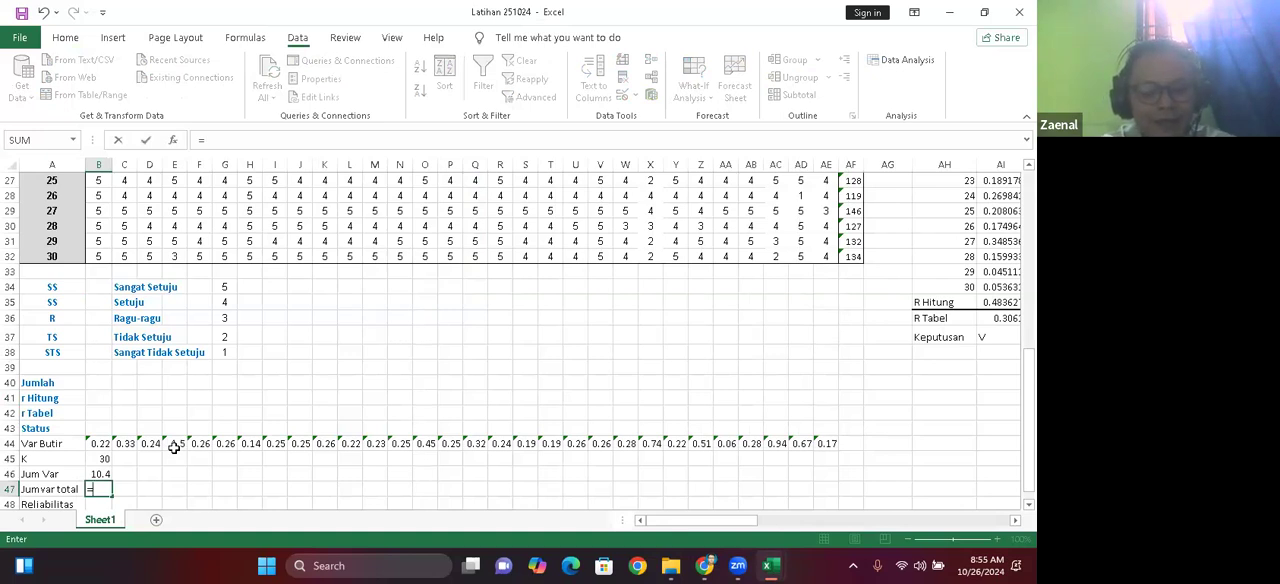
type("var")
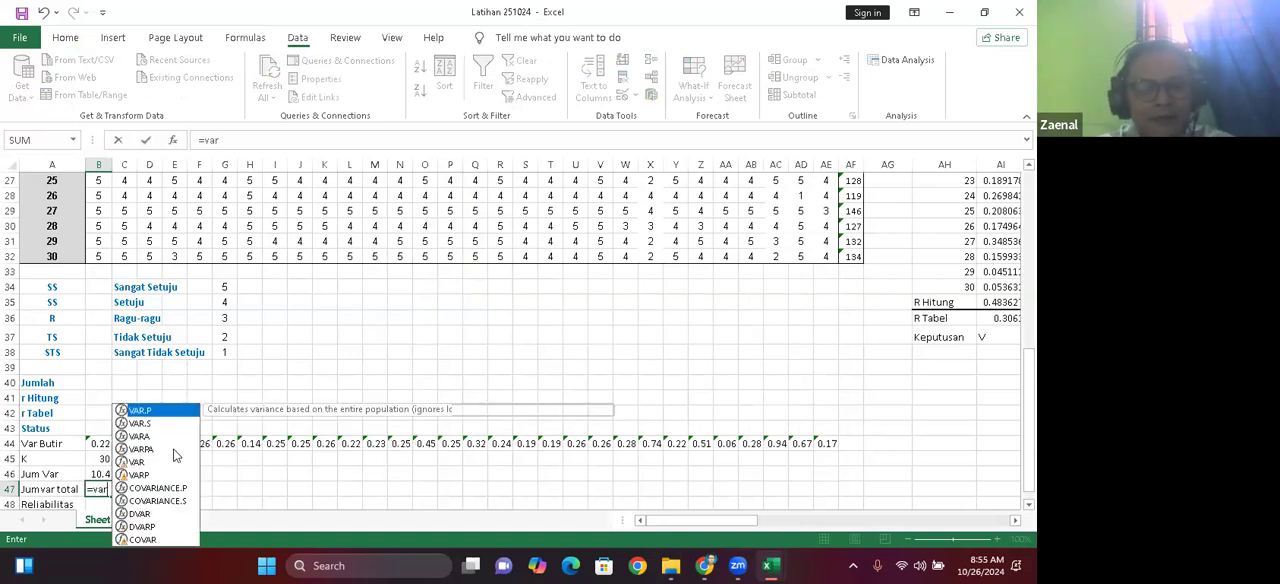
left_click(138, 462)
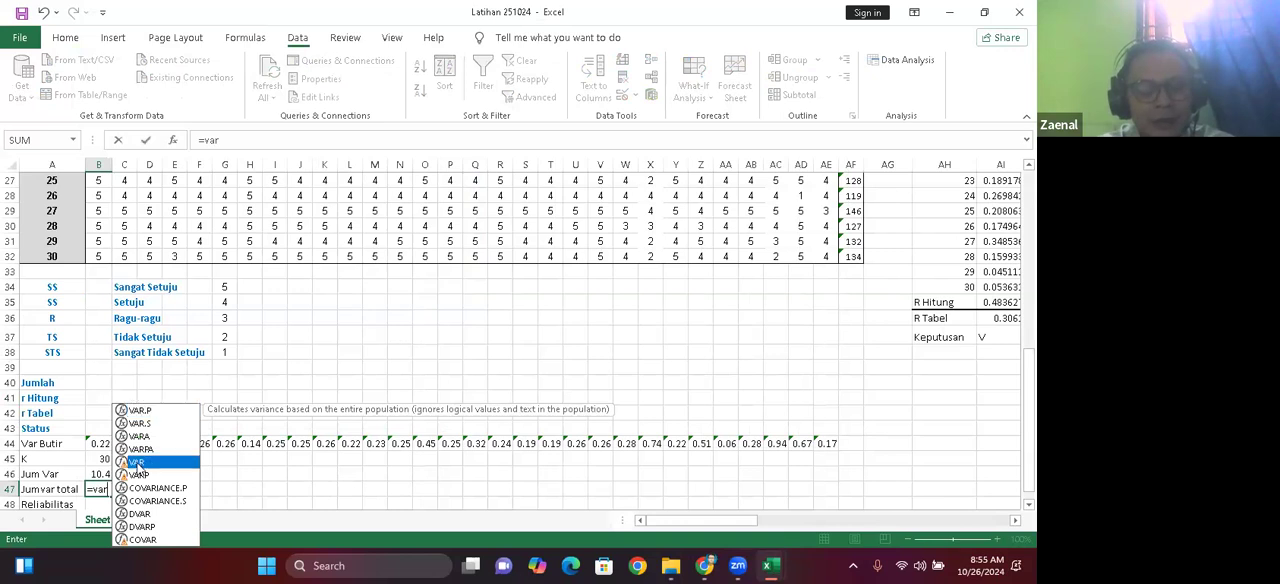
double_click(137, 462)
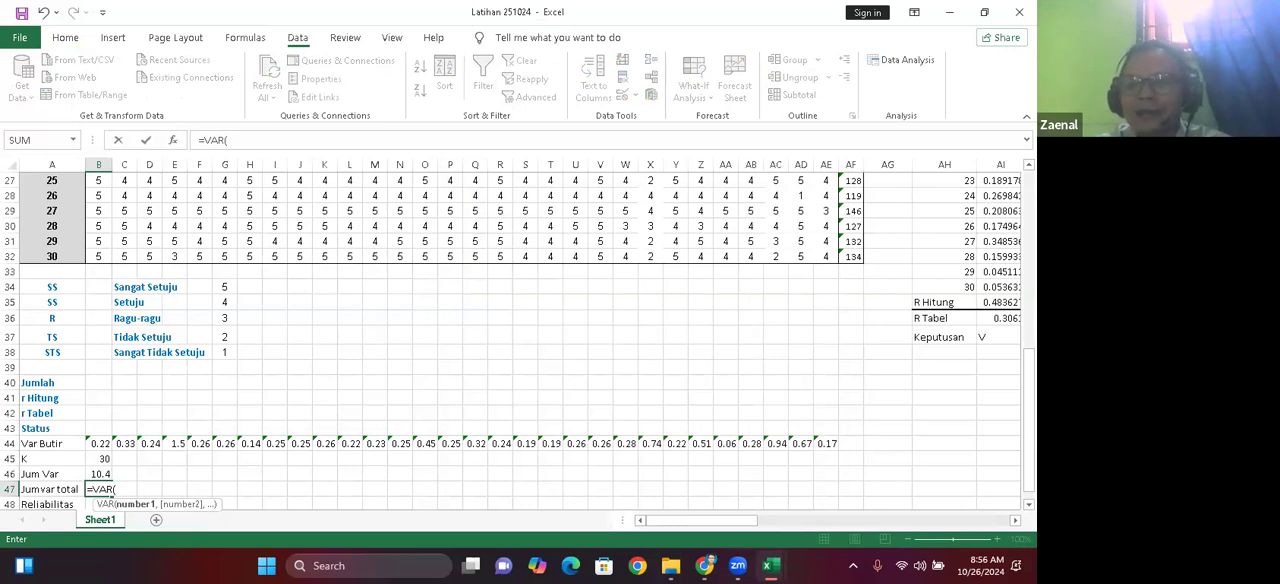
left_click_drag(701, 520, 741, 520)
left_click_drag(1028, 396, 1028, 219)
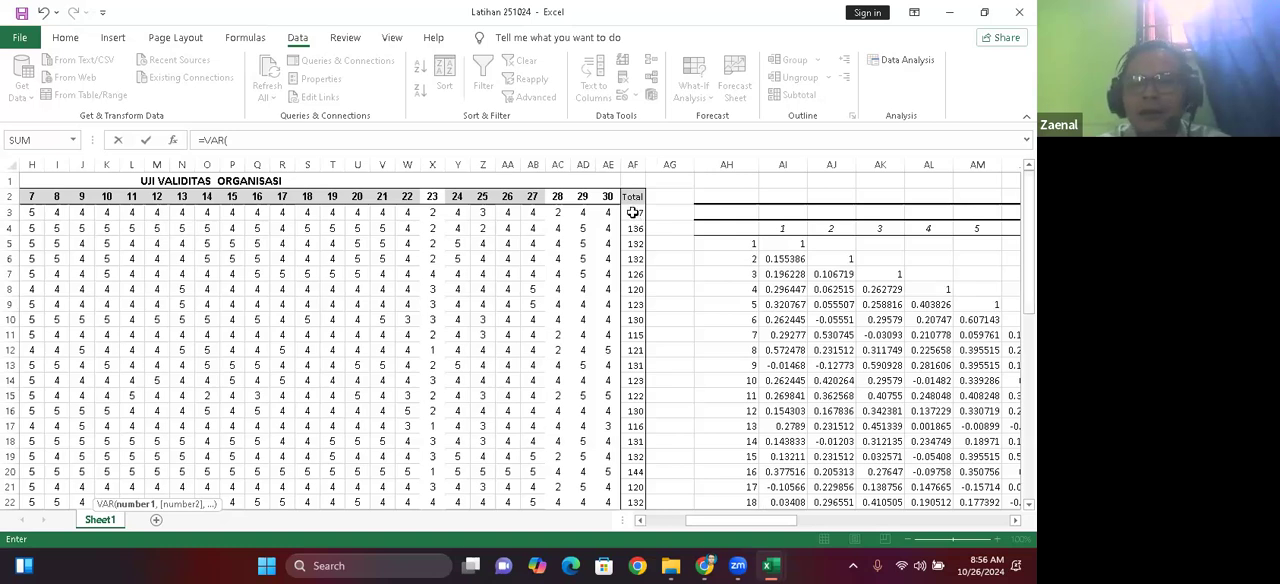
left_click(633, 212)
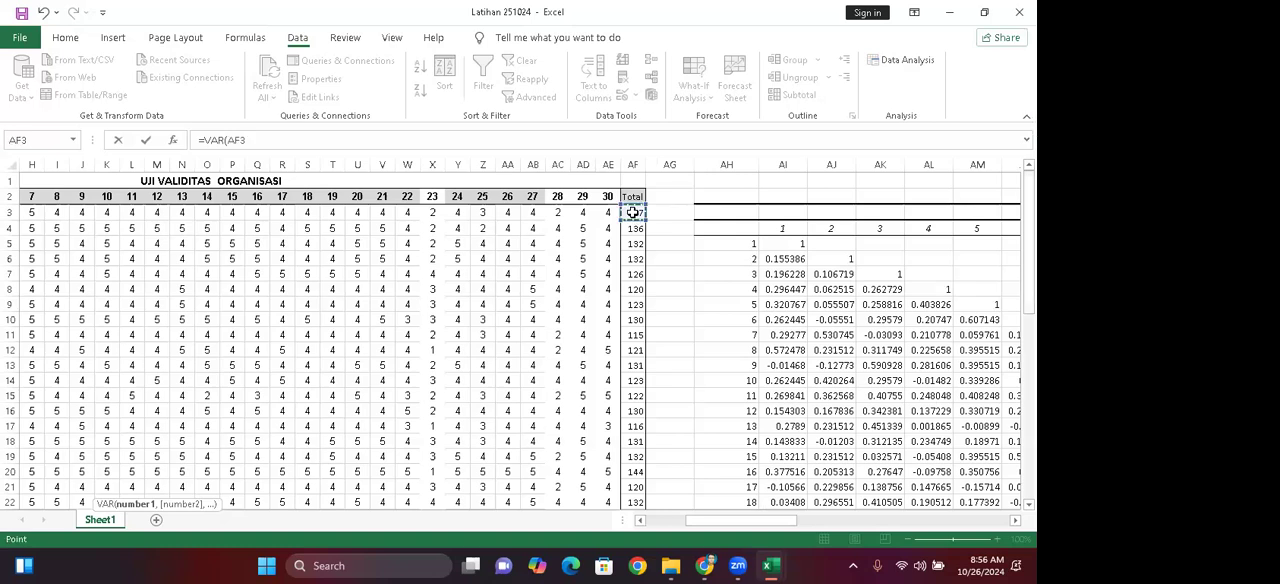
key("shift+Down")
key("shift+Down")
key("shift+Down")
key("shift+Down")
key("shift+Down")
key("shift+Down")
key("shift+Down")
key("shift+Down")
key("shift+Down")
key("shift+Down")
key("shift+Down")
key("shift+Down")
key("shift+Down")
key("shift+Down")
key("shift+Down")
key("shift+Down")
key("shift+Down")
key("shift+Down")
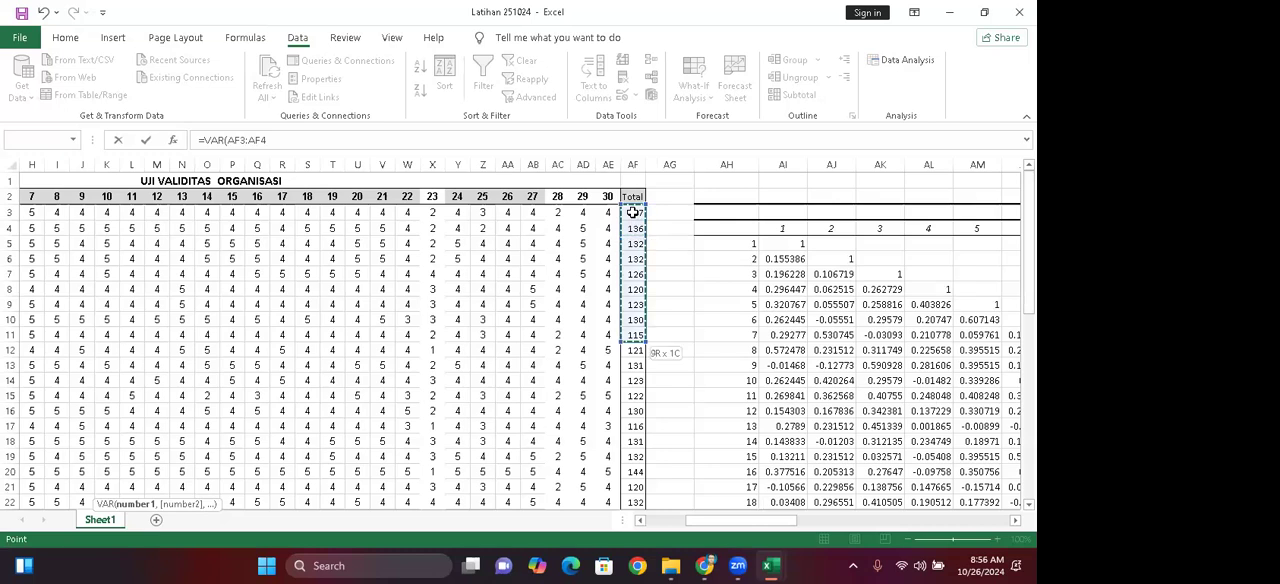
key("shift+Down")
key("shift+Down")
key("shift+Down")
key("shift+Down")
key("shift+Down")
key("shift+Down")
key("shift+Down")
key("shift+Down")
key("shift+Down")
key("shift+Down")
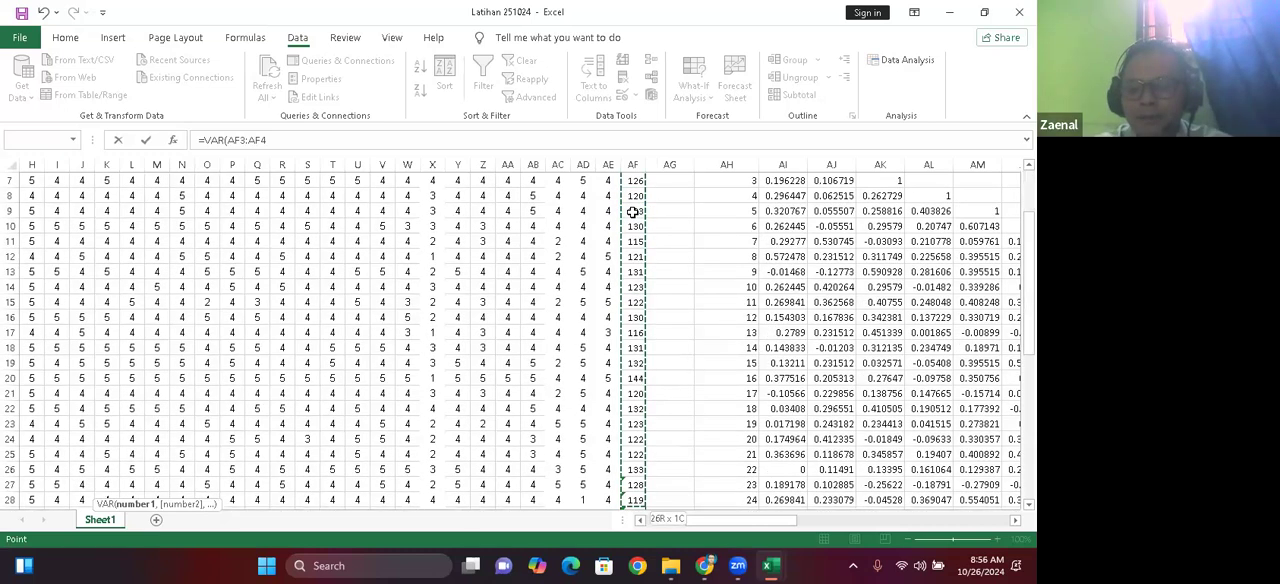
key("shift+Down")
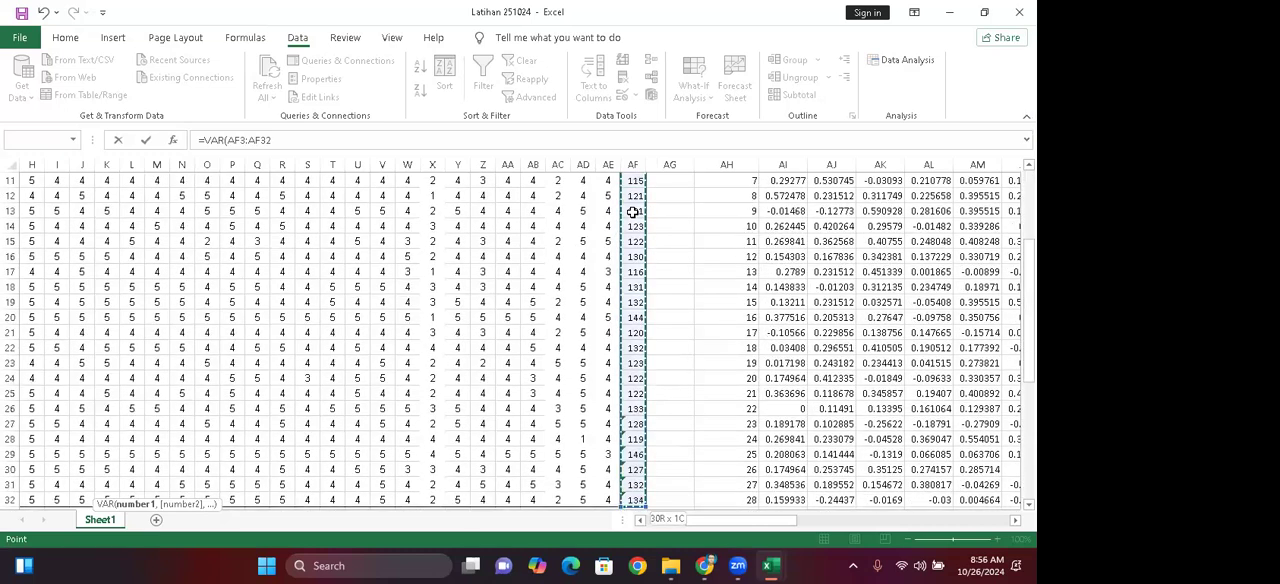
key("shift+Down")
key("shift+Up")
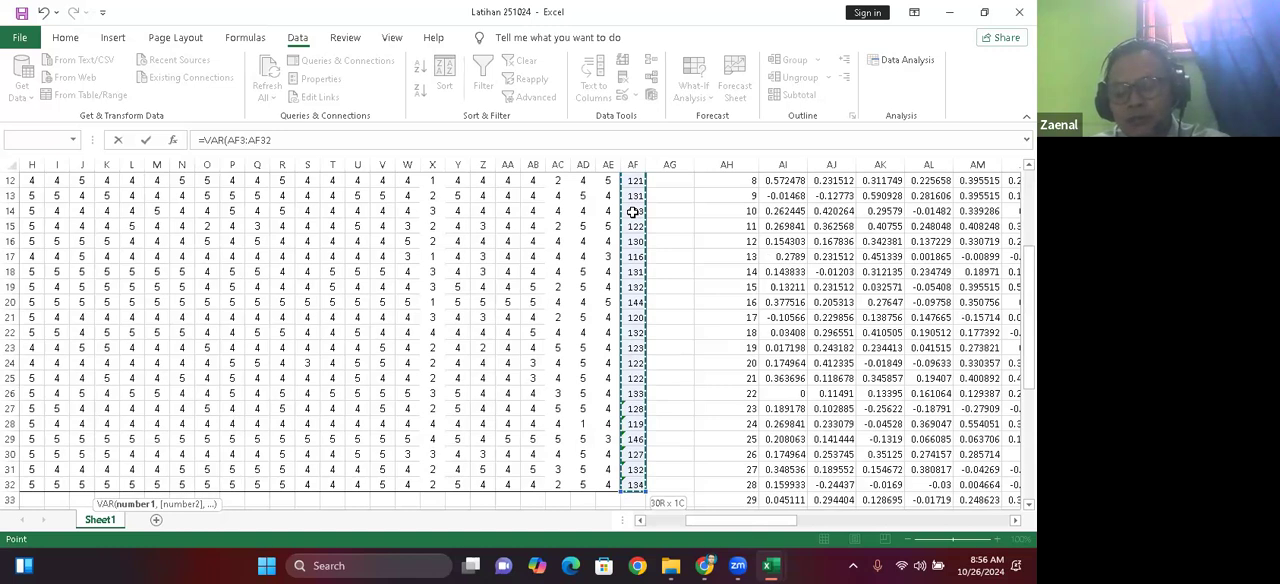
key("F4")
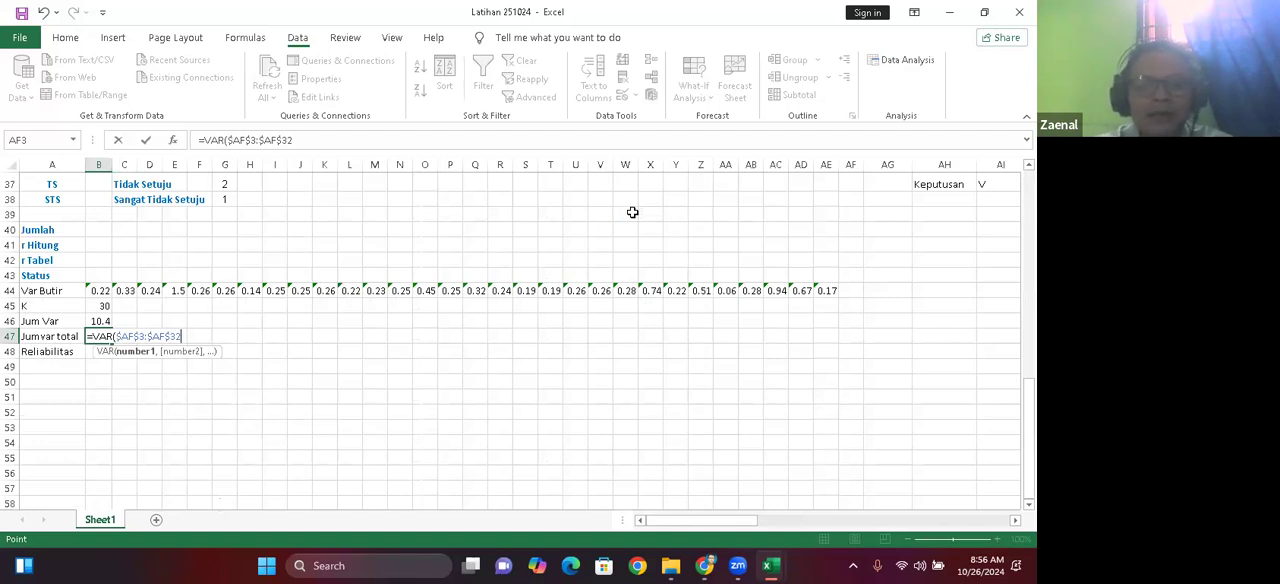
key("ctrl+Return")
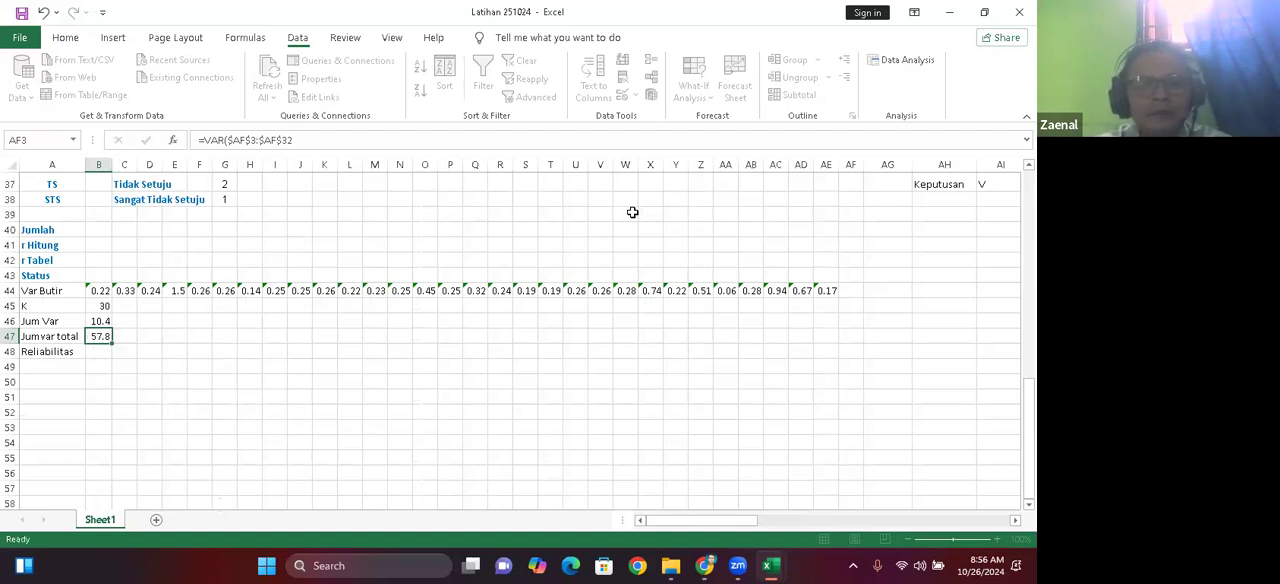
key("Down")
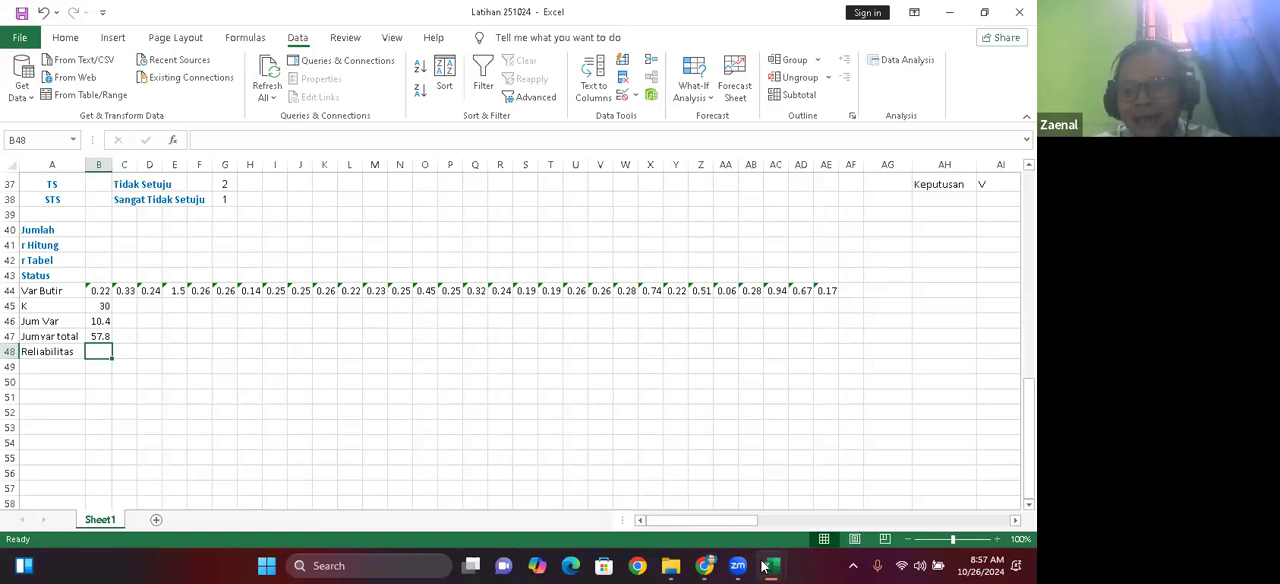
Step: Check the reliability formula in cell B43 of the Latihan 4624 workbook, including the cells it refers to
mouse_move(763, 567)
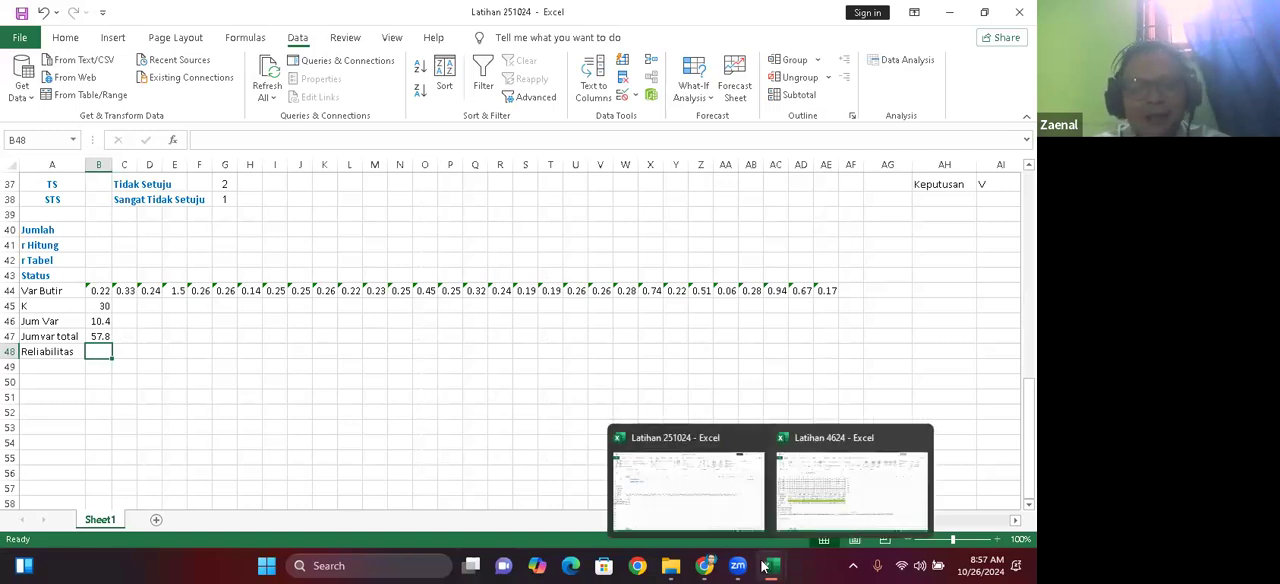
left_click(800, 517)
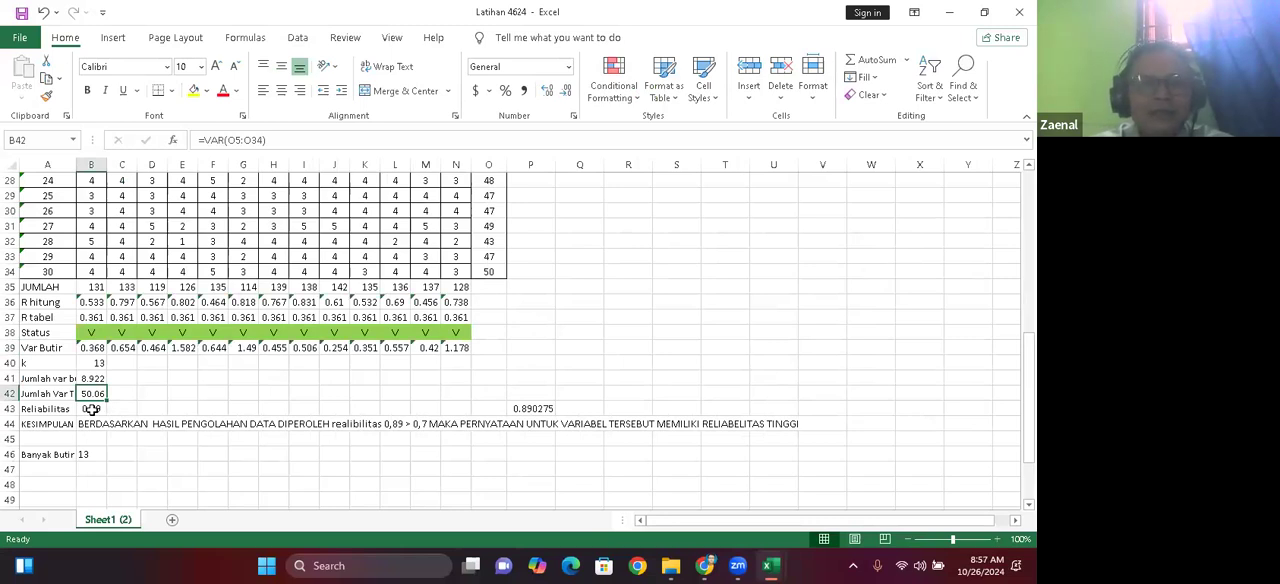
left_click(91, 409)
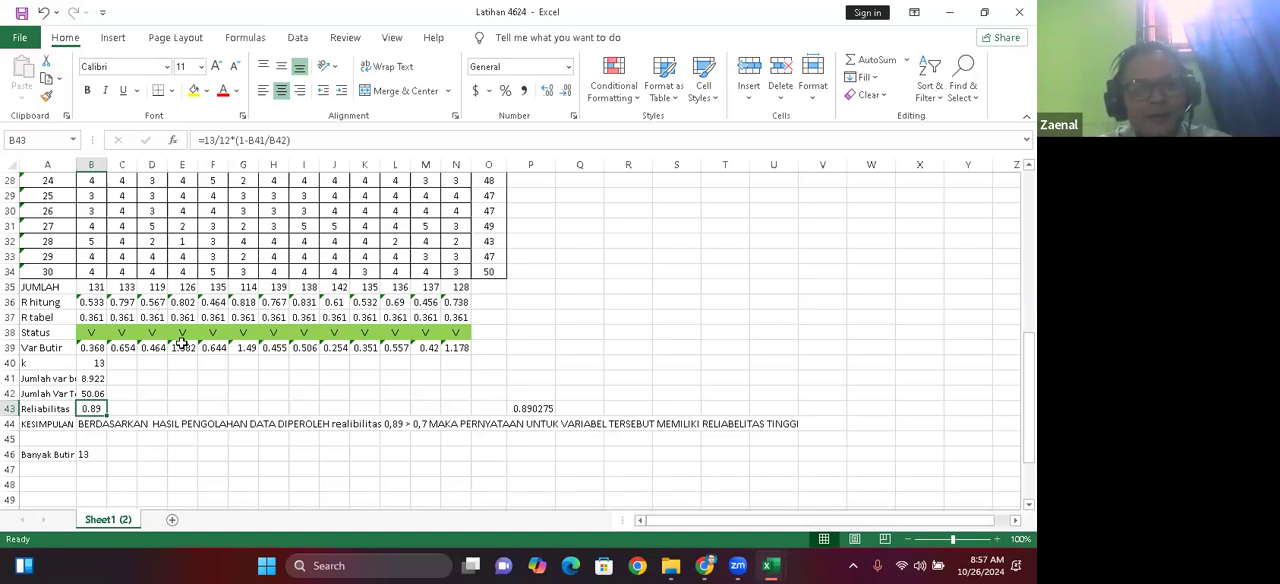
double_click(92, 408)
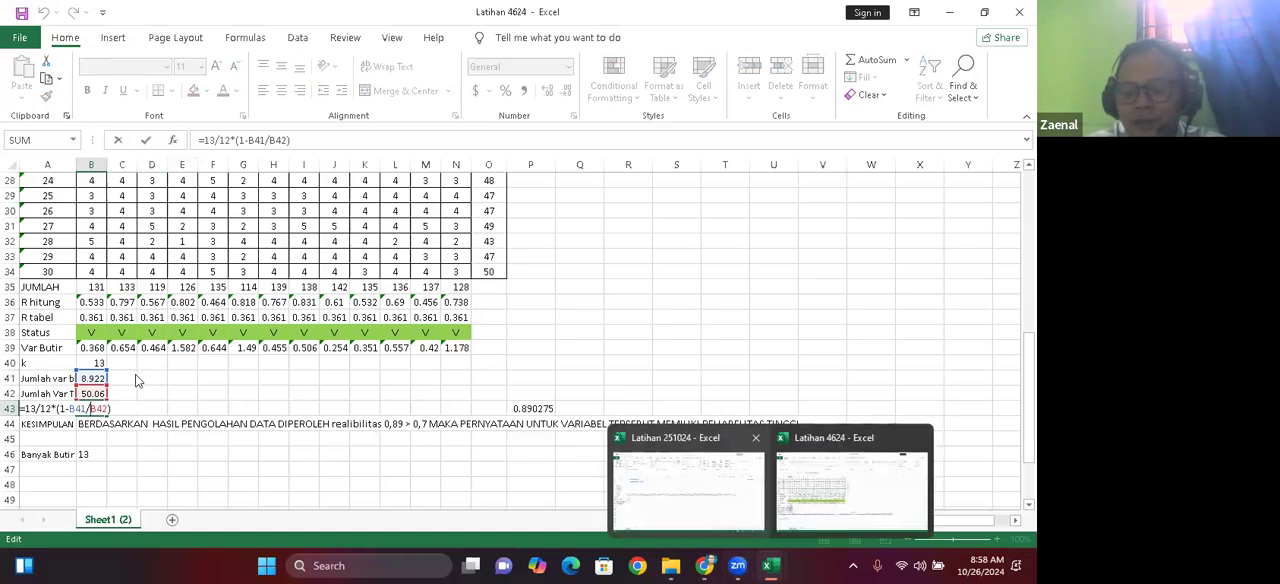
left_click(102, 355)
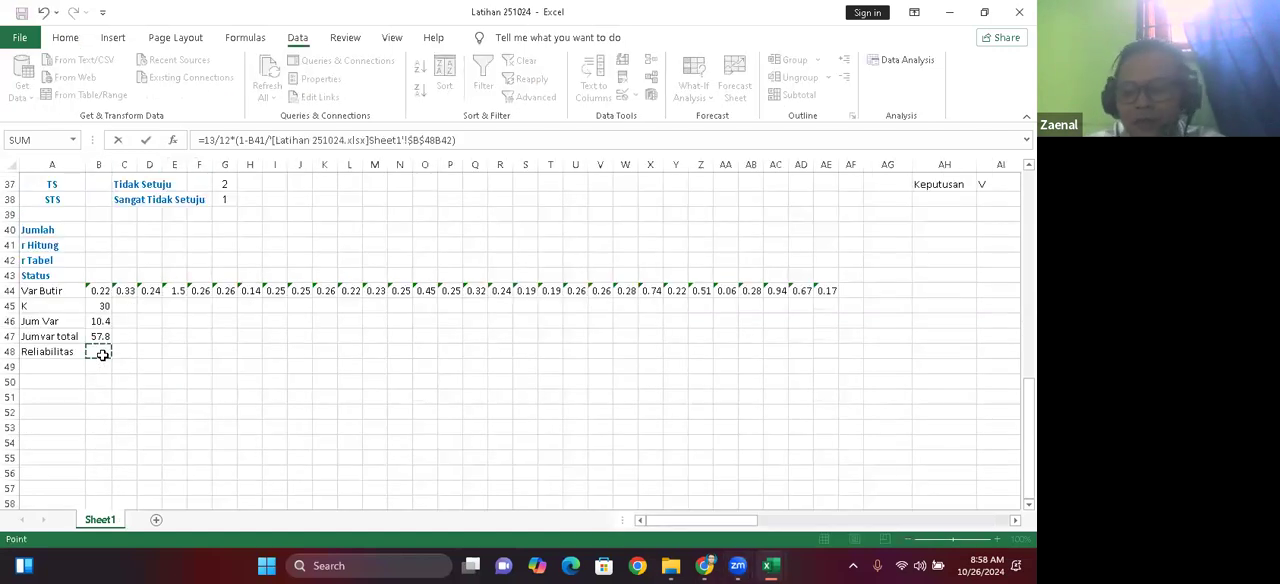
key("Return")
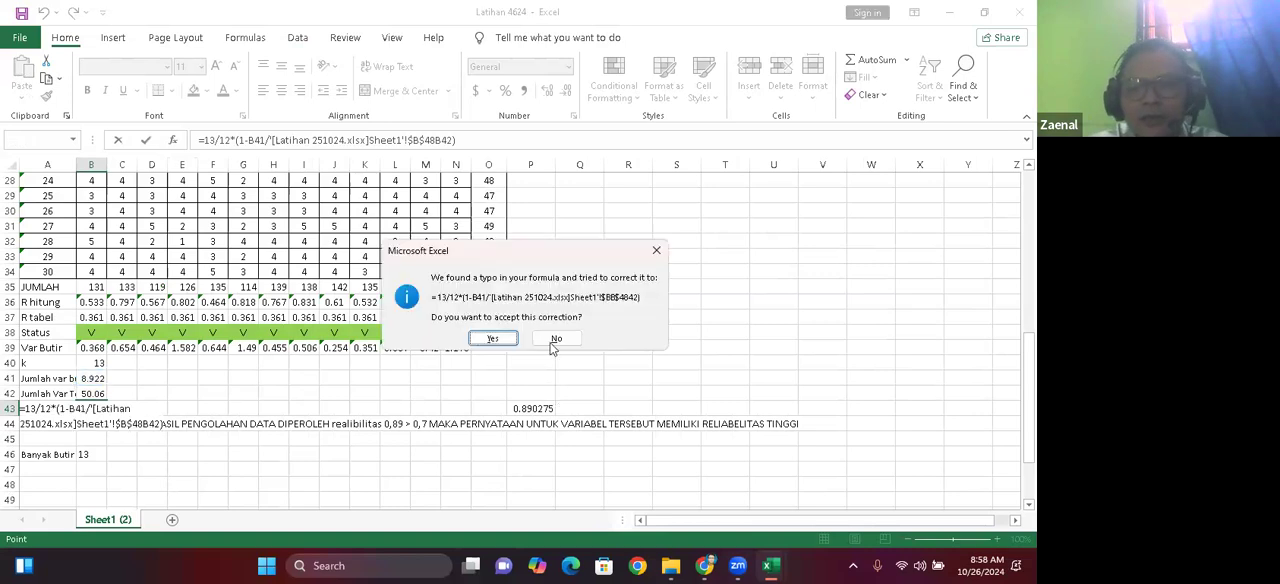
left_click(556, 339)
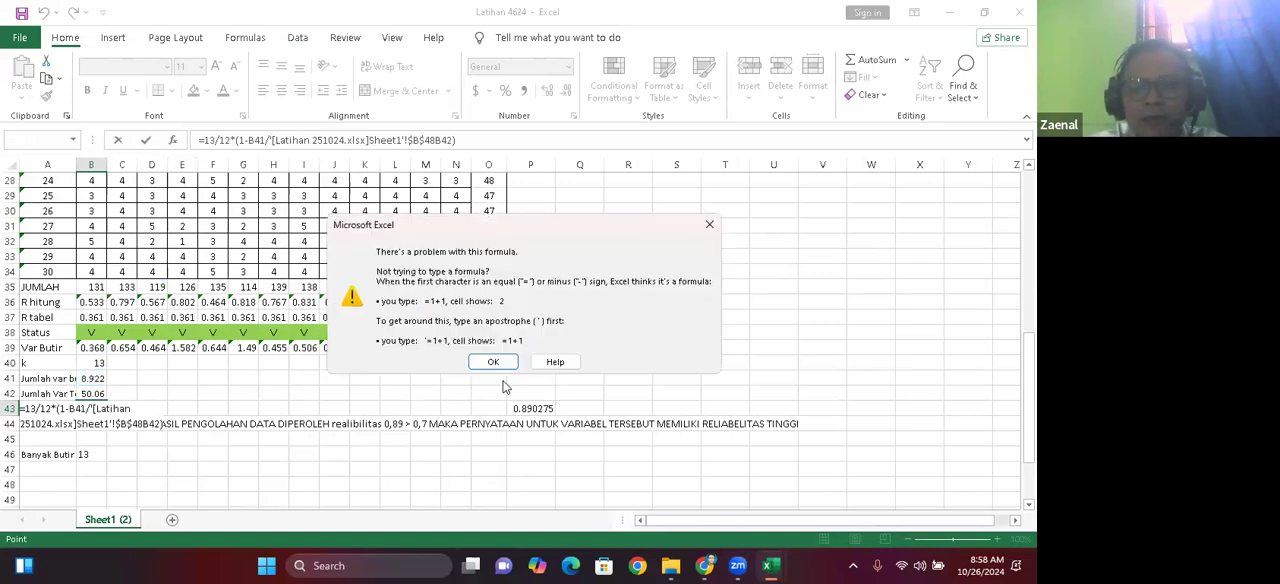
left_click(709, 227)
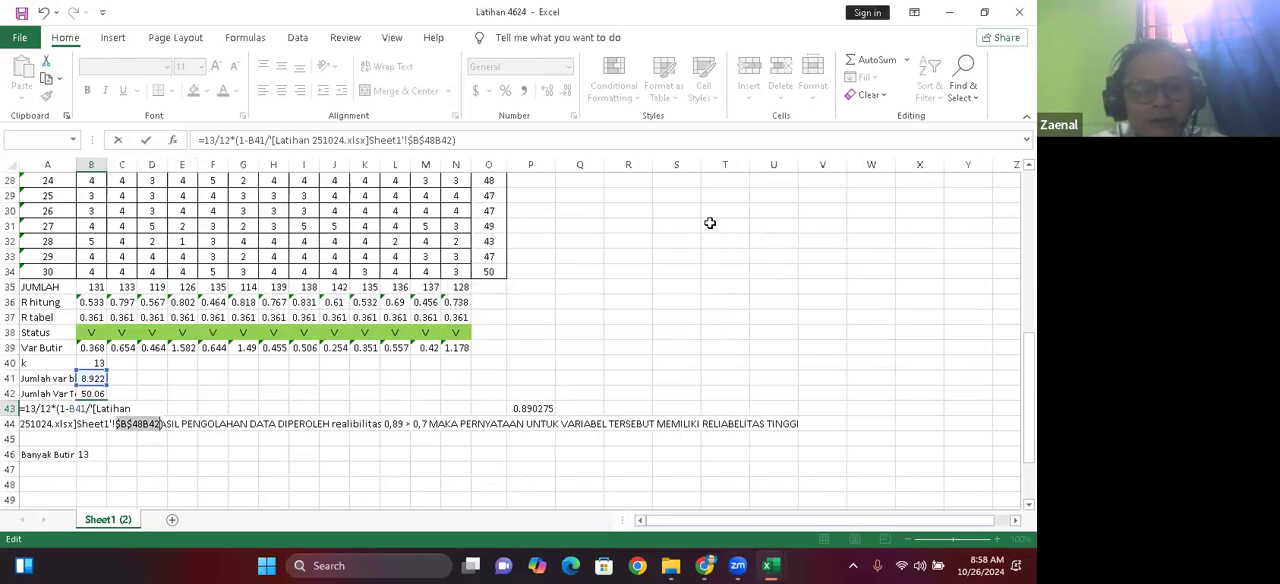
key("Escape")
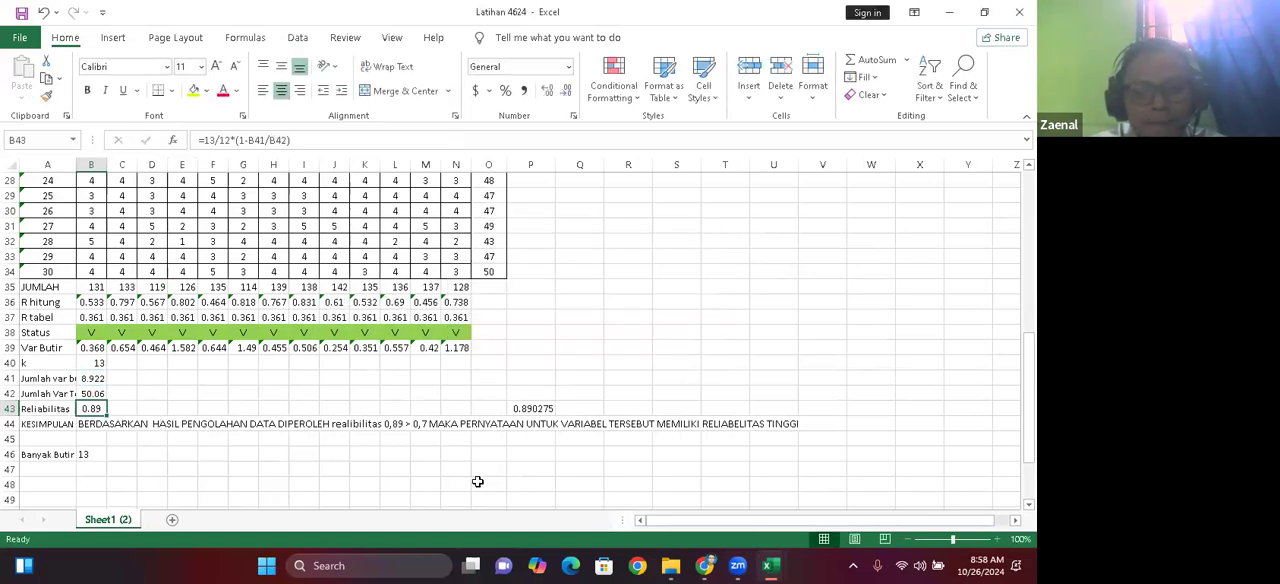
mouse_move(745, 566)
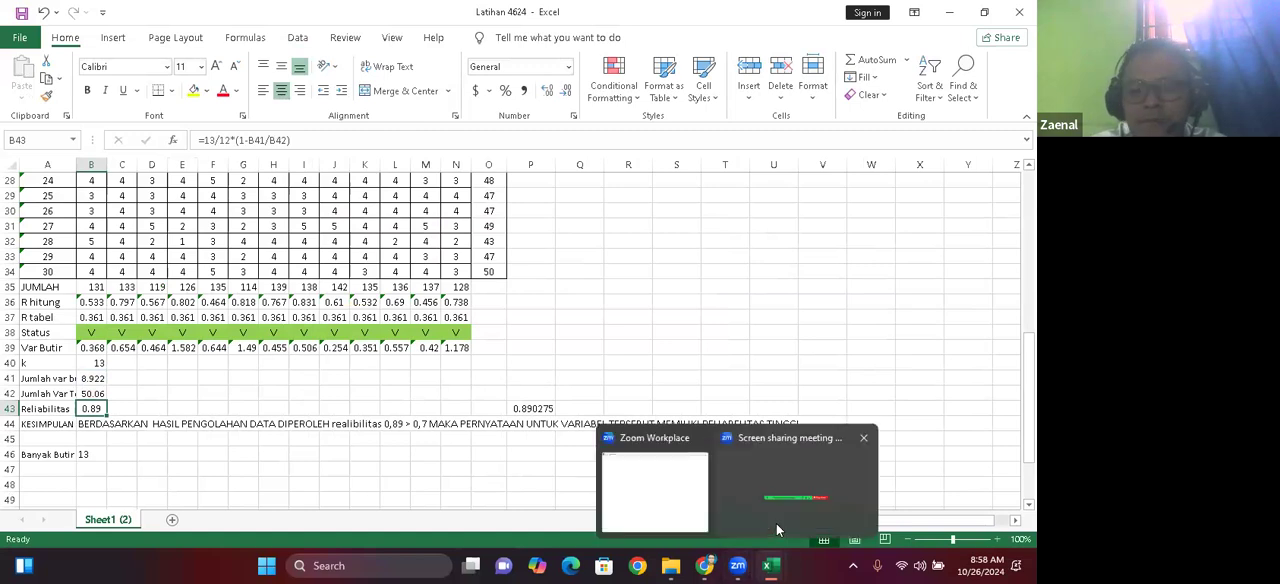
left_click(583, 345)
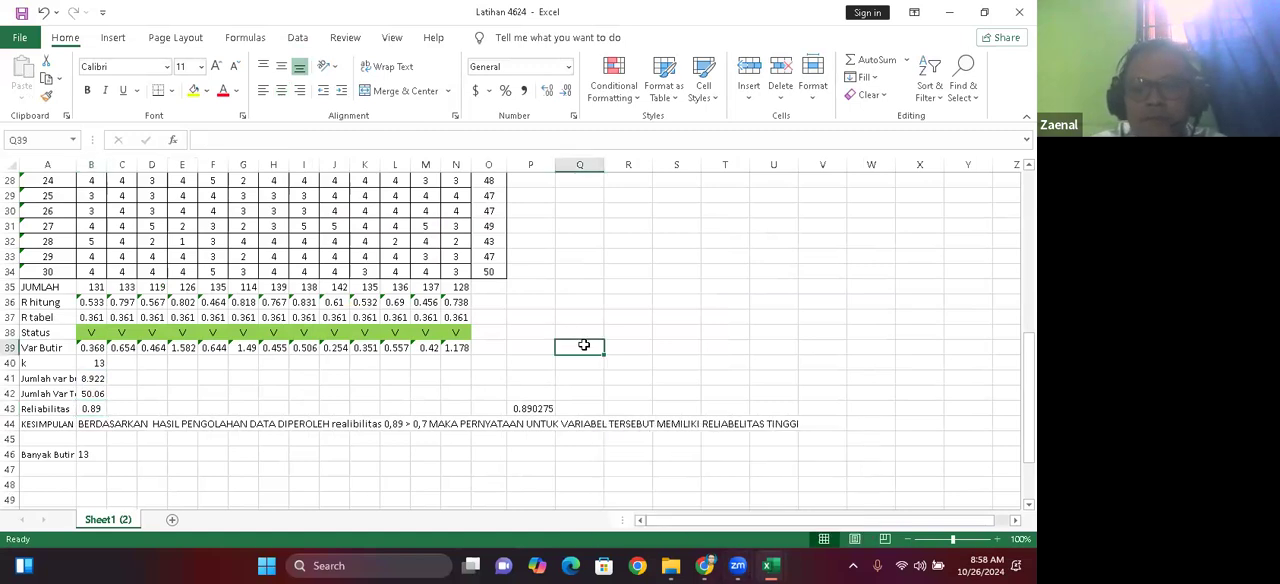
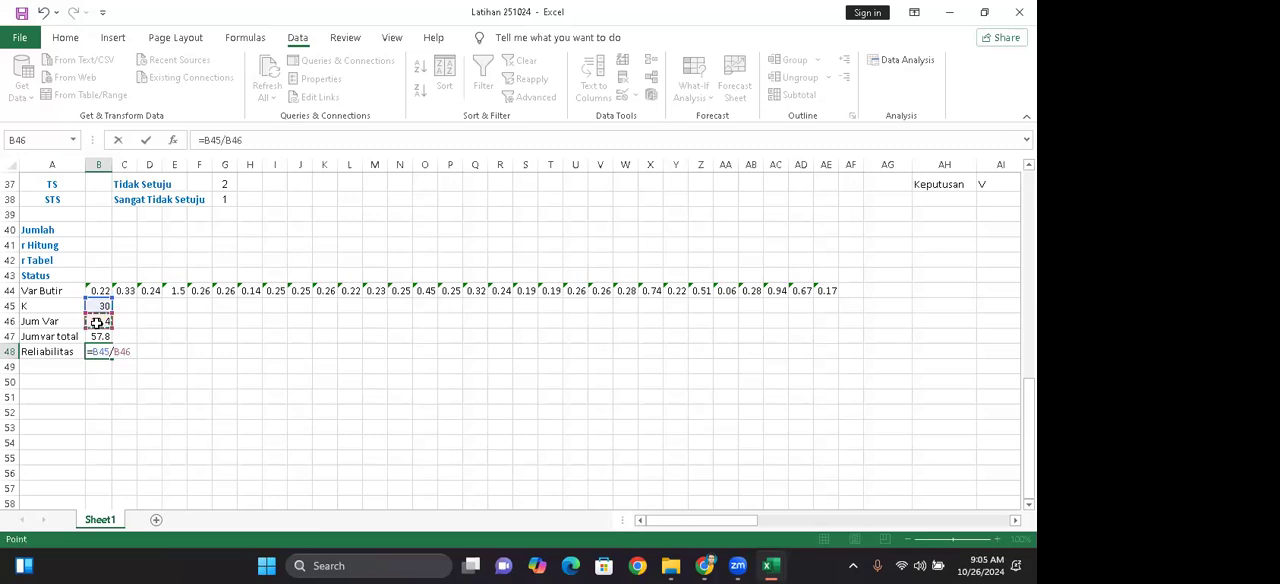
type("*(")
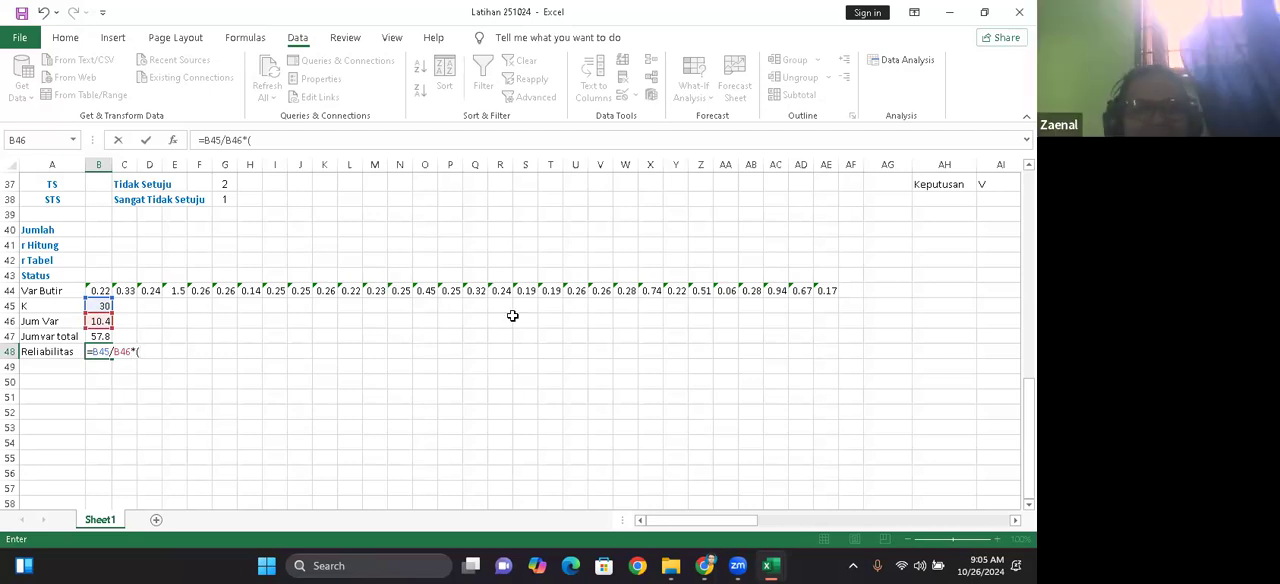
key("BackSpace")
key("BackSpace")
key("BackSpace")
key("BackSpace")
key("BackSpace")
key("BackSpace")
key("BackSpace")
key("BackSpace")
key("BackSpace")
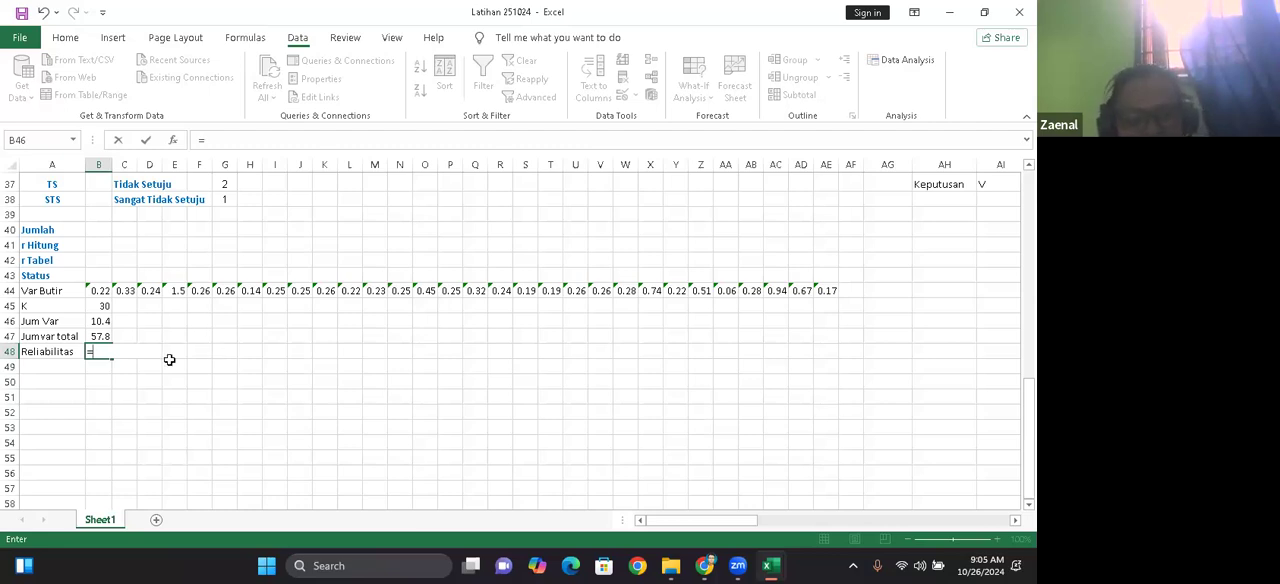
Step: Enter the Reliabilitas formula =B45/B46*(1-B46/B47) in cell B48
left_click(93, 305)
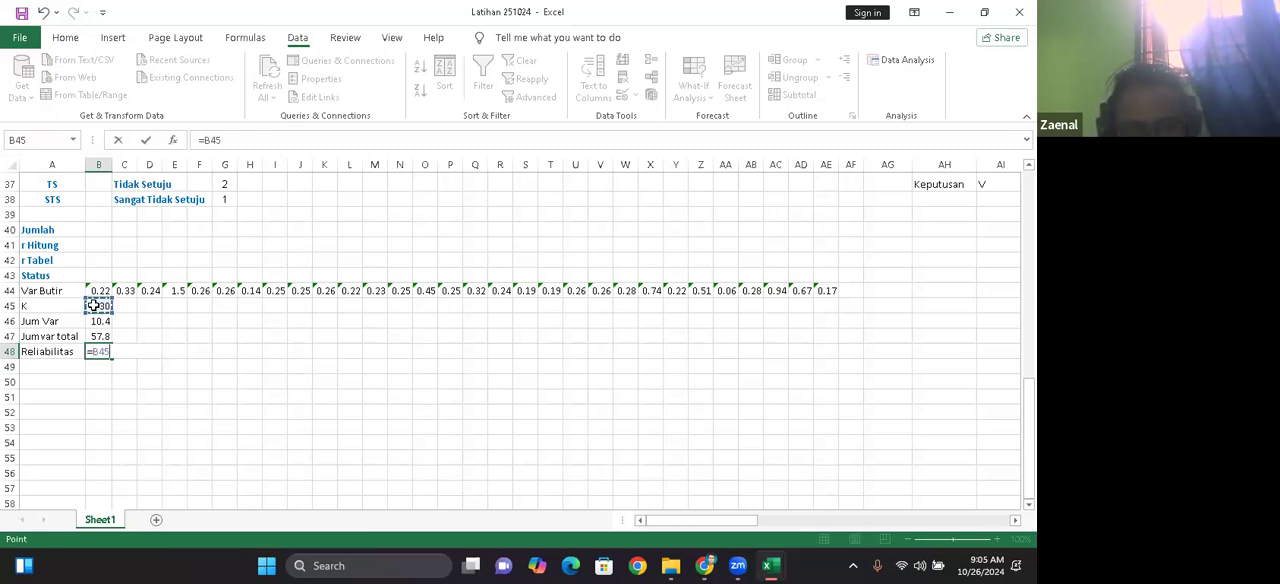
type("/")
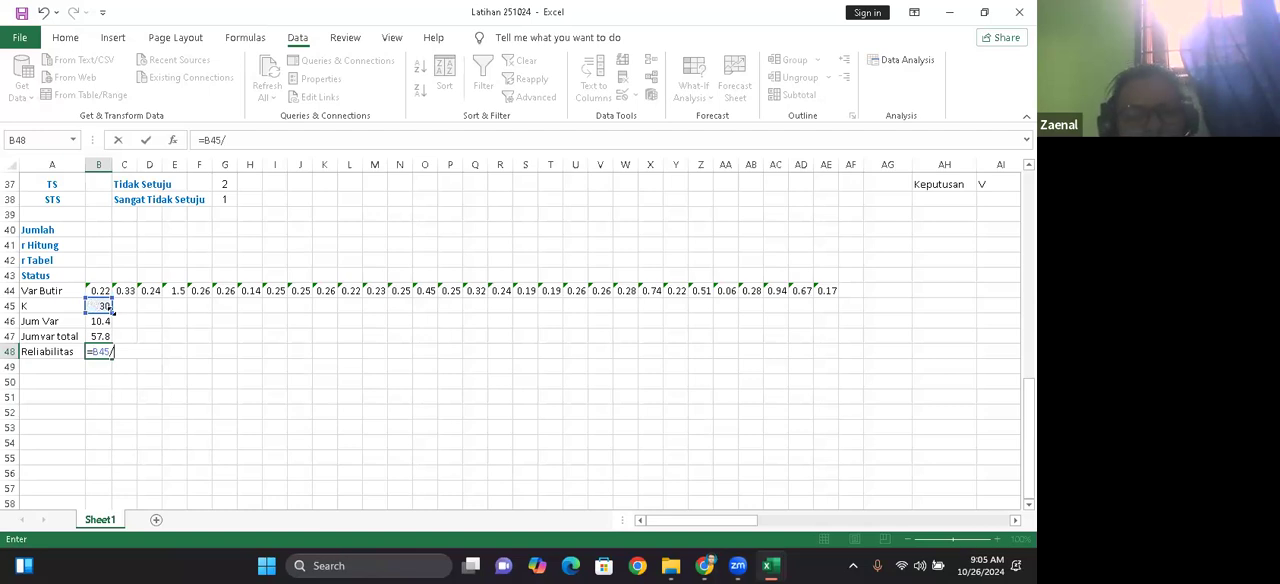
left_click(94, 323)
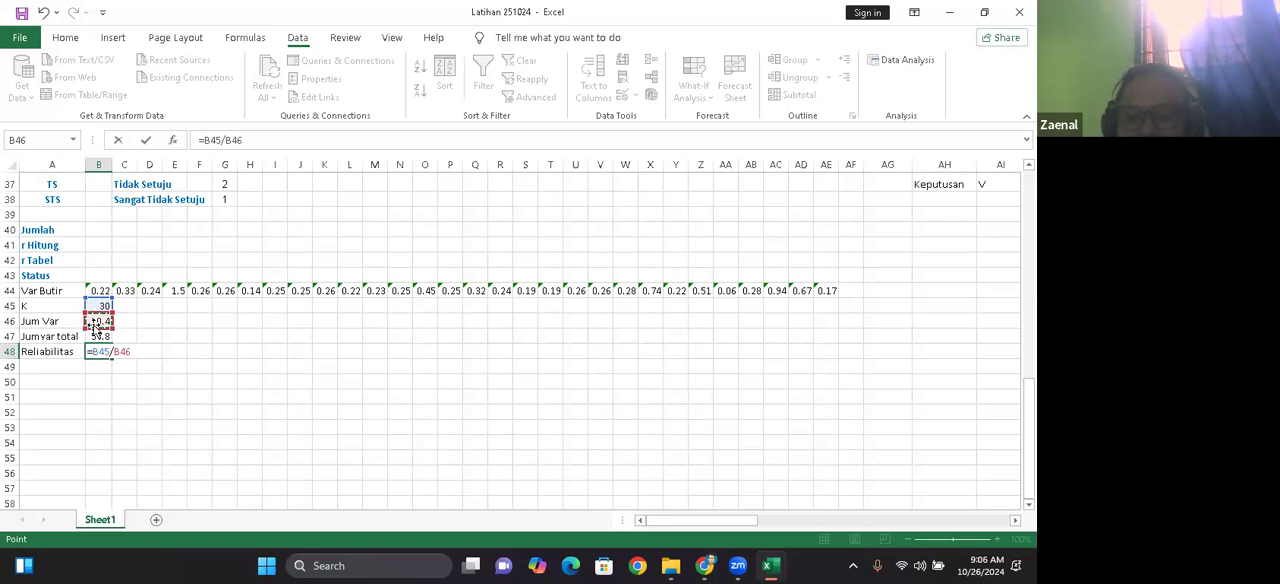
type("*(")
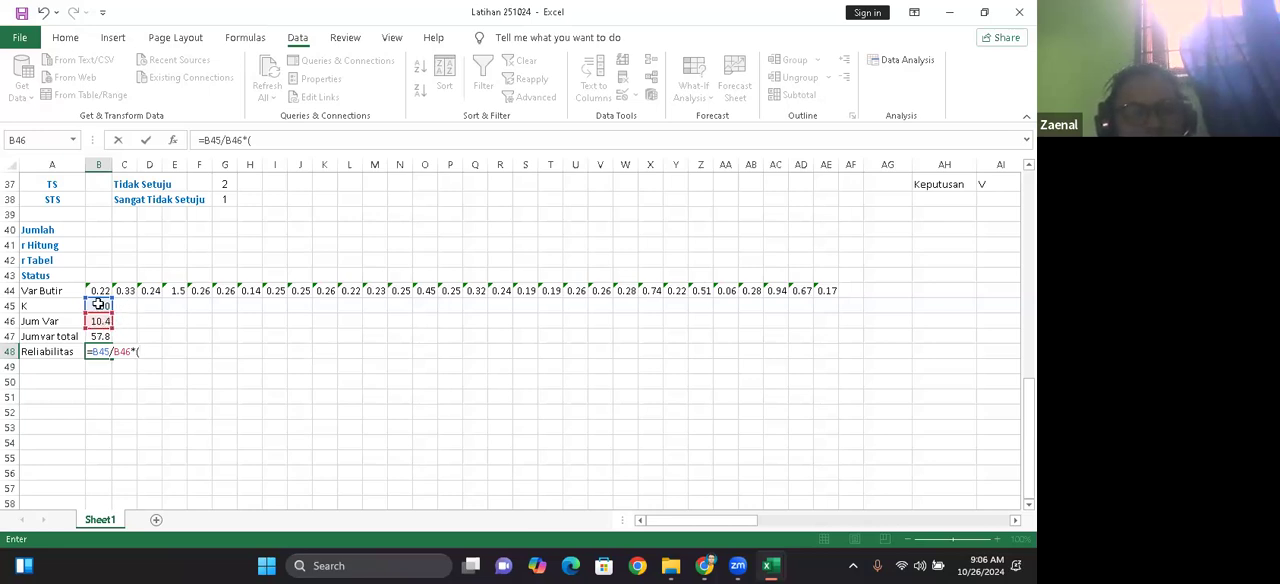
left_click(98, 305)
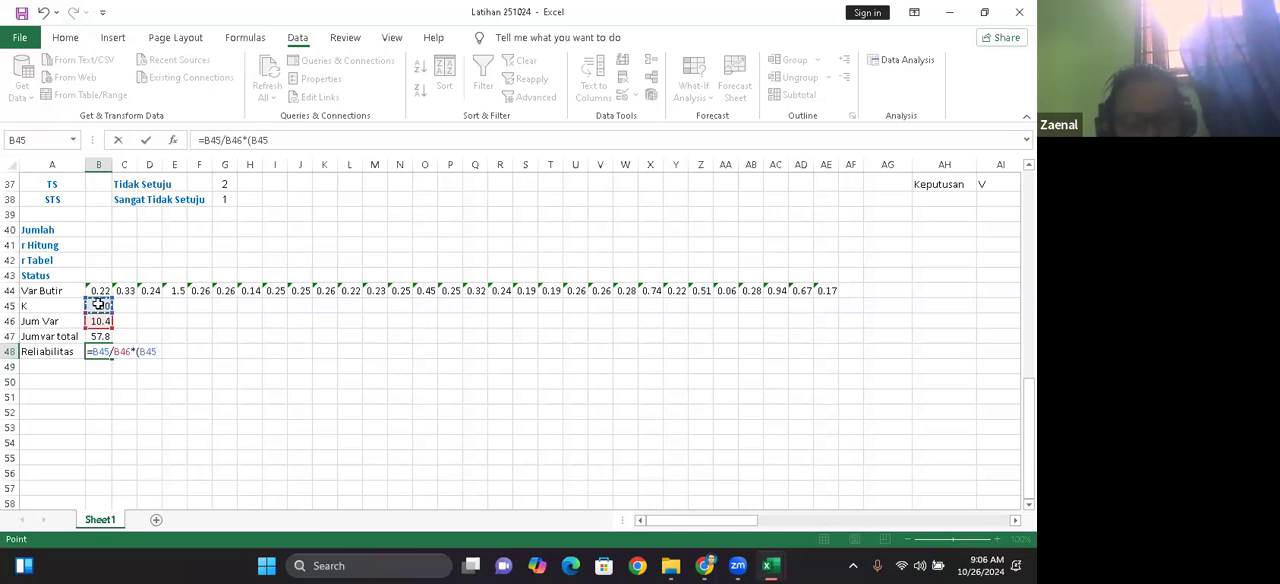
key("BackSpace")
key("BackSpace")
key("BackSpace")
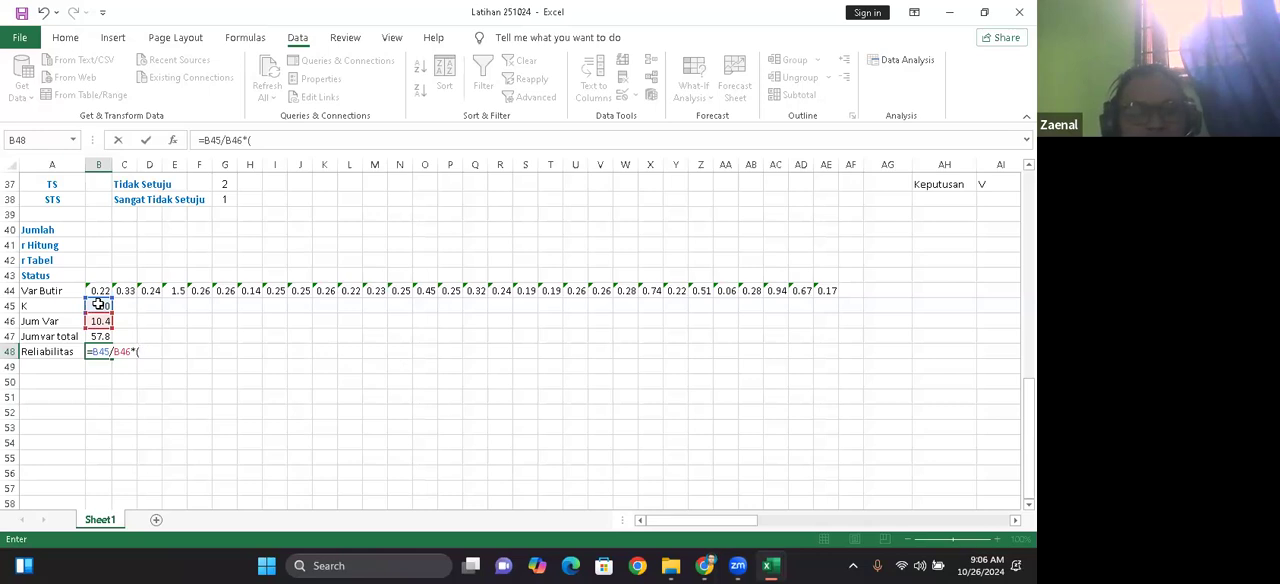
type("1-")
left_click(98, 321)
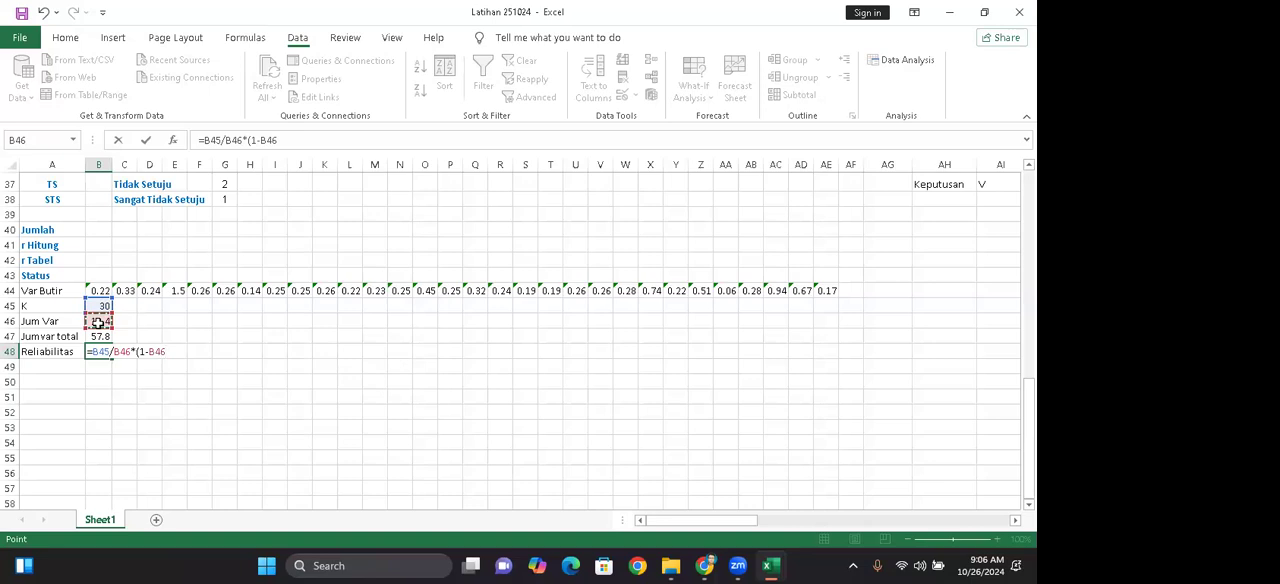
type("/")
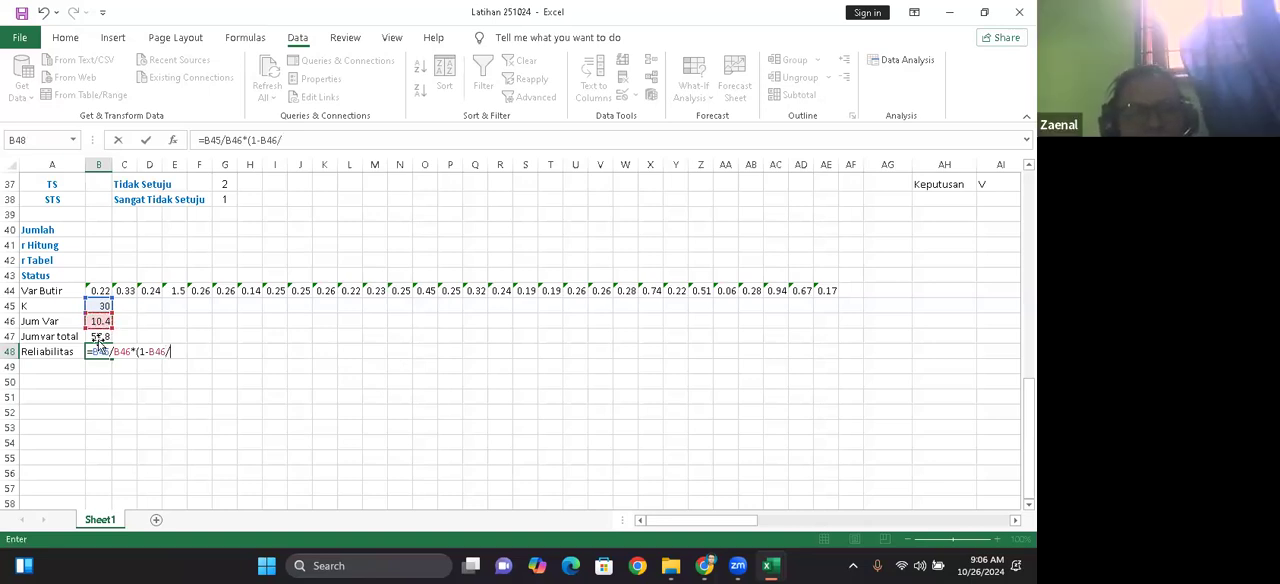
left_click(97, 336)
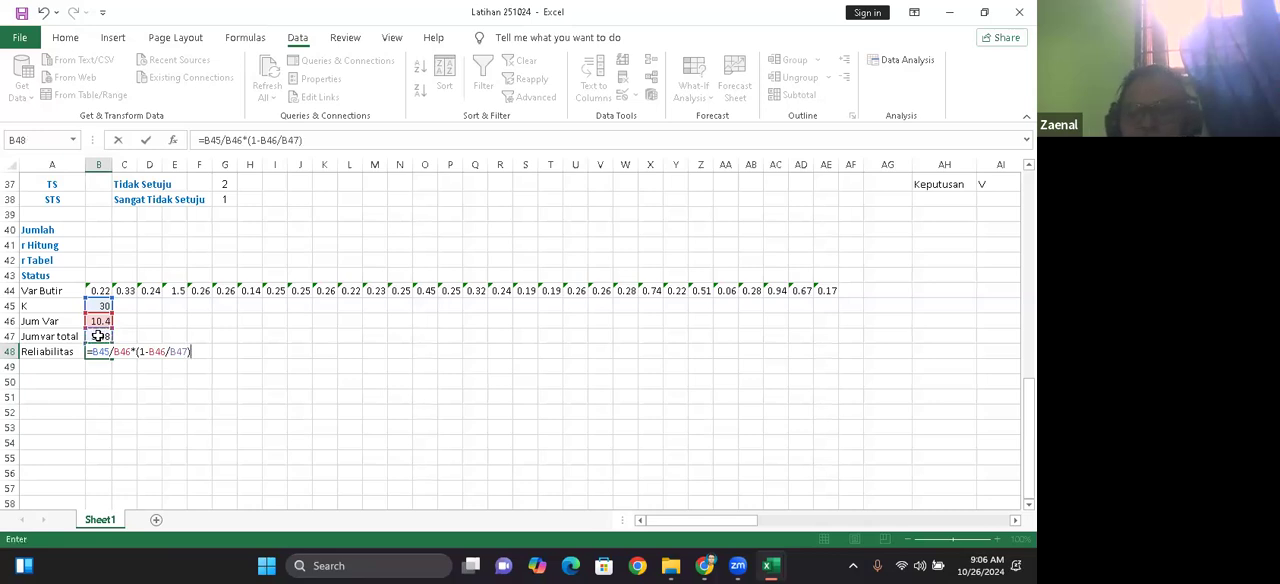
key("Return")
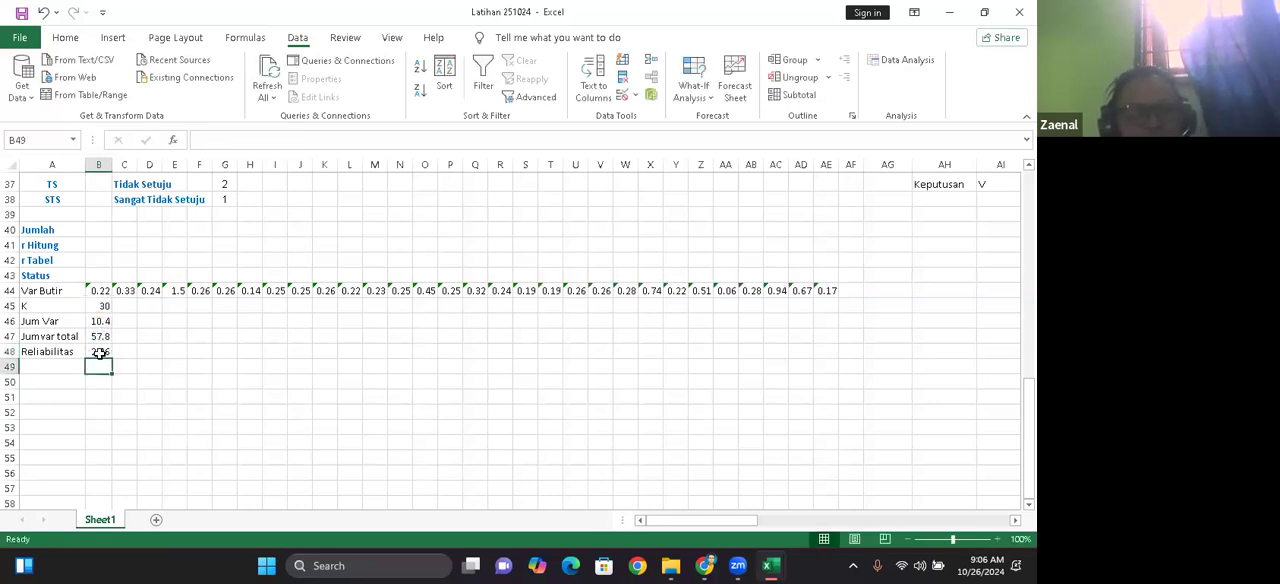
Step: Clear the Reliabilitas formula from cell B48
left_click(100, 352)
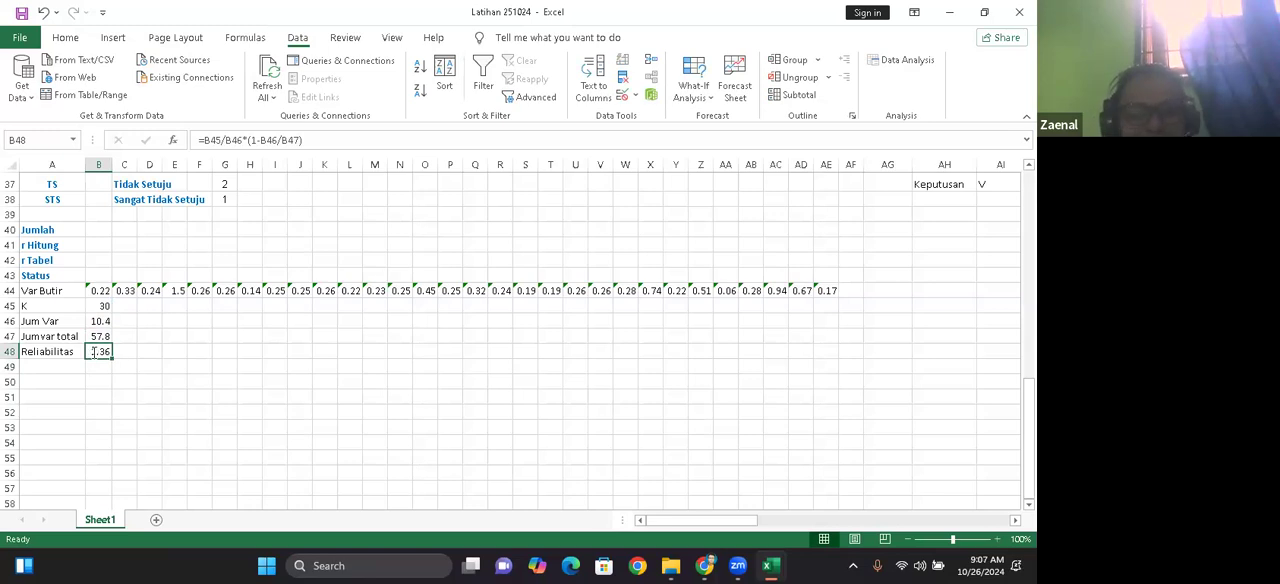
key("BackSpace")
key("Escape")
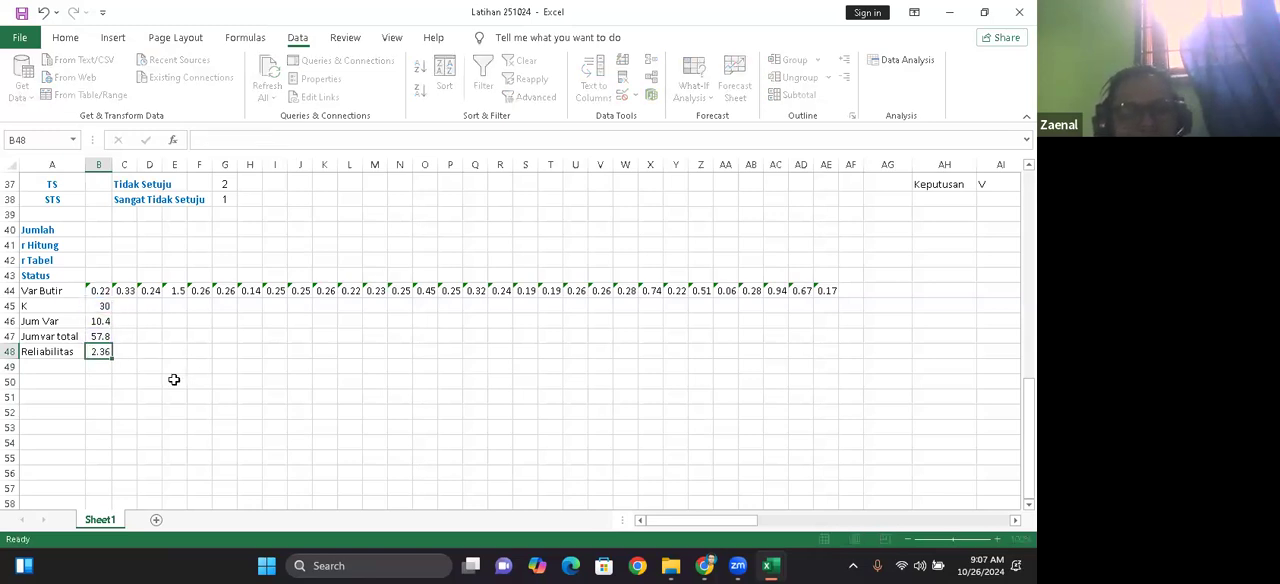
left_click(132, 353)
double_click(132, 353)
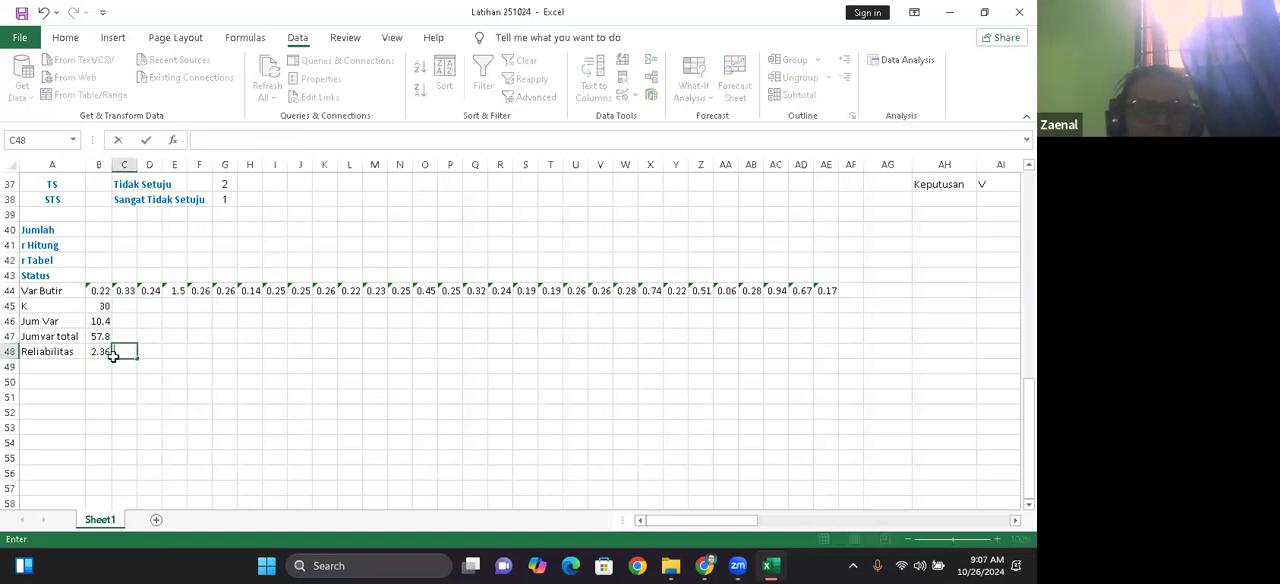
left_click(106, 352)
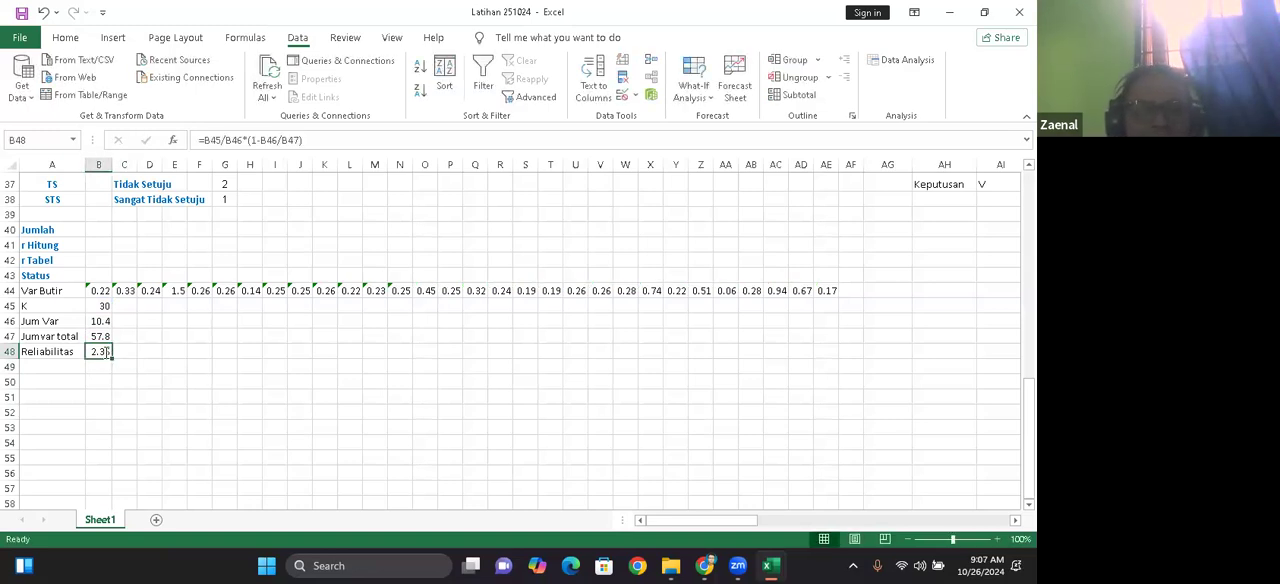
key("Delete")
left_click(148, 413)
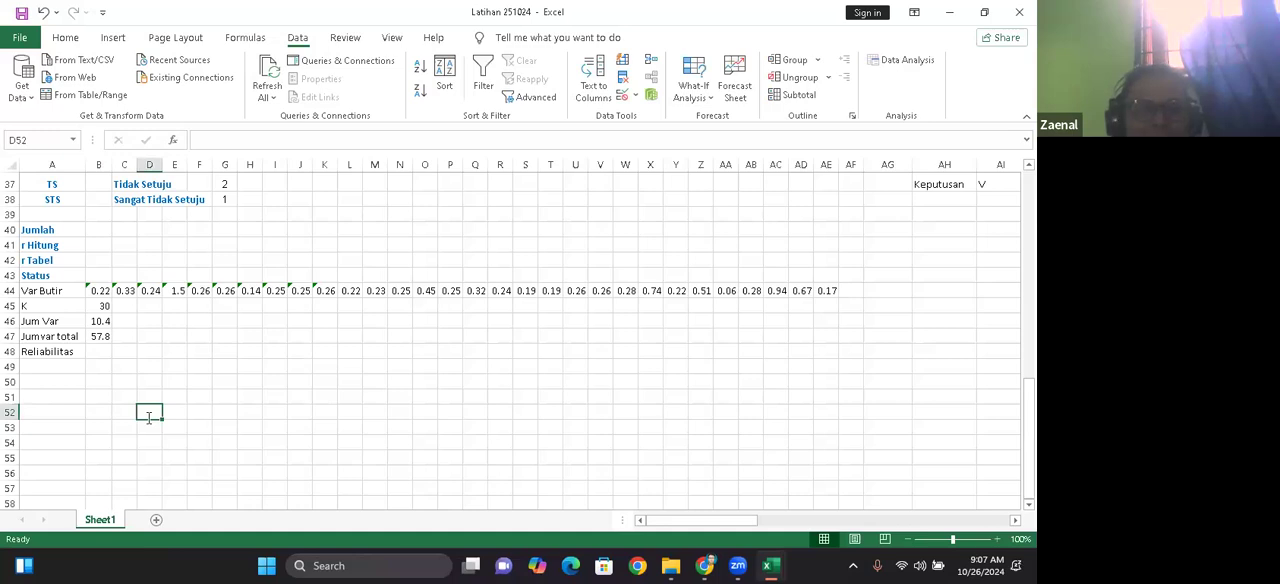
double_click(148, 416)
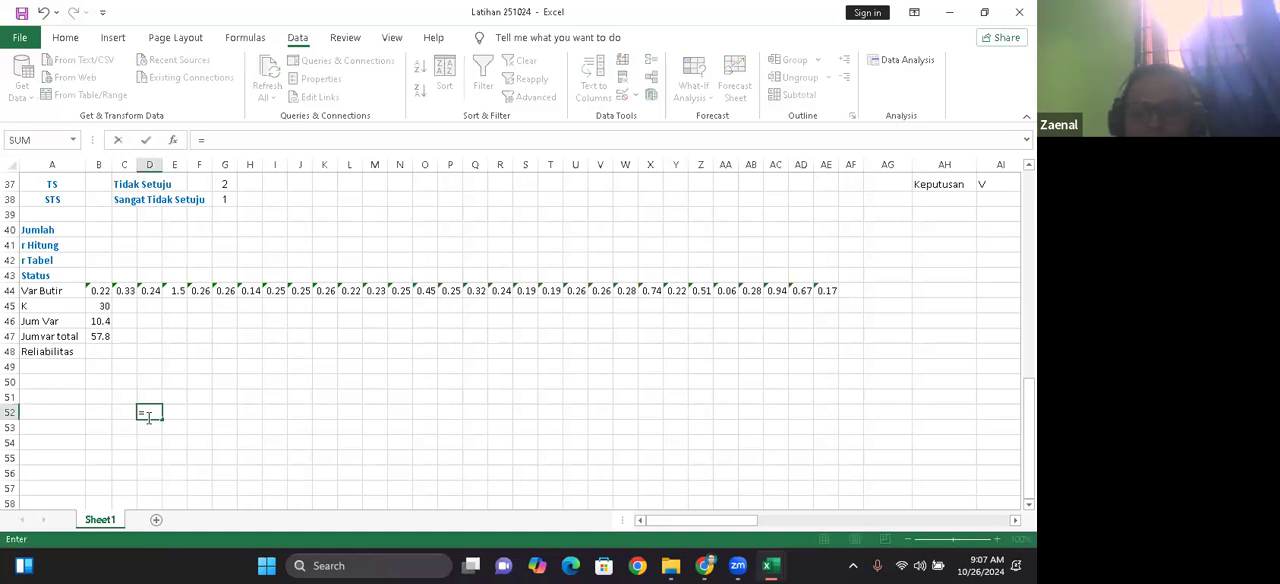
Step: Re-enter the Reliabilitas formula in B48 as K divided by Jum Var, times one minus Jum Var over Jumvar total: =B45/B46*(1-B46/B47)
left_click(95, 351)
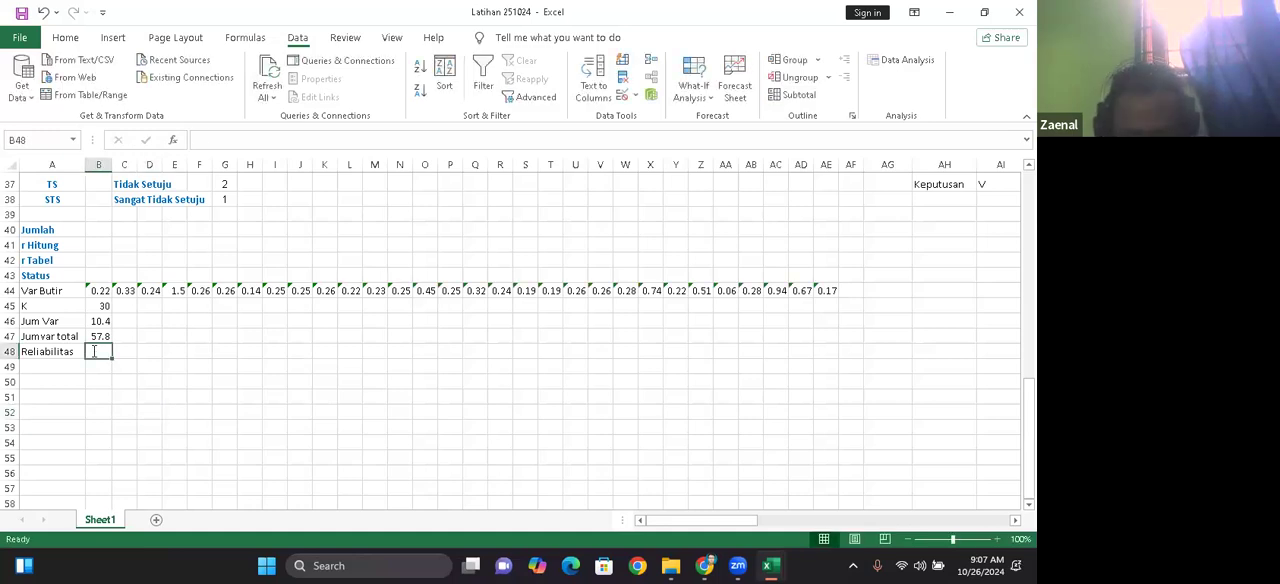
type("=")
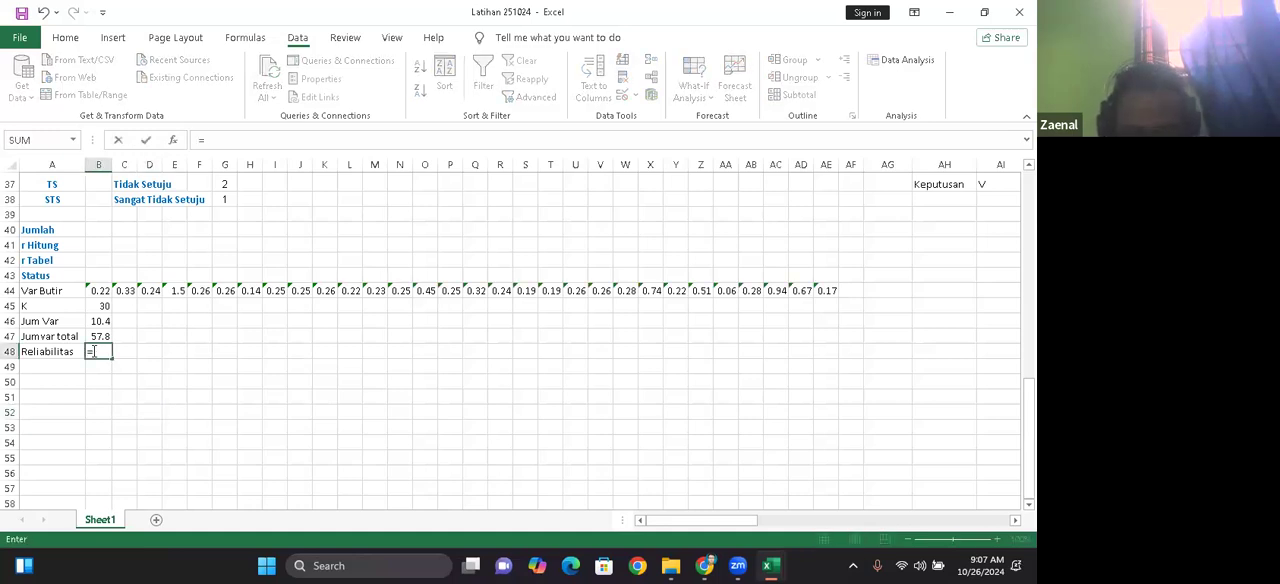
left_click(105, 306)
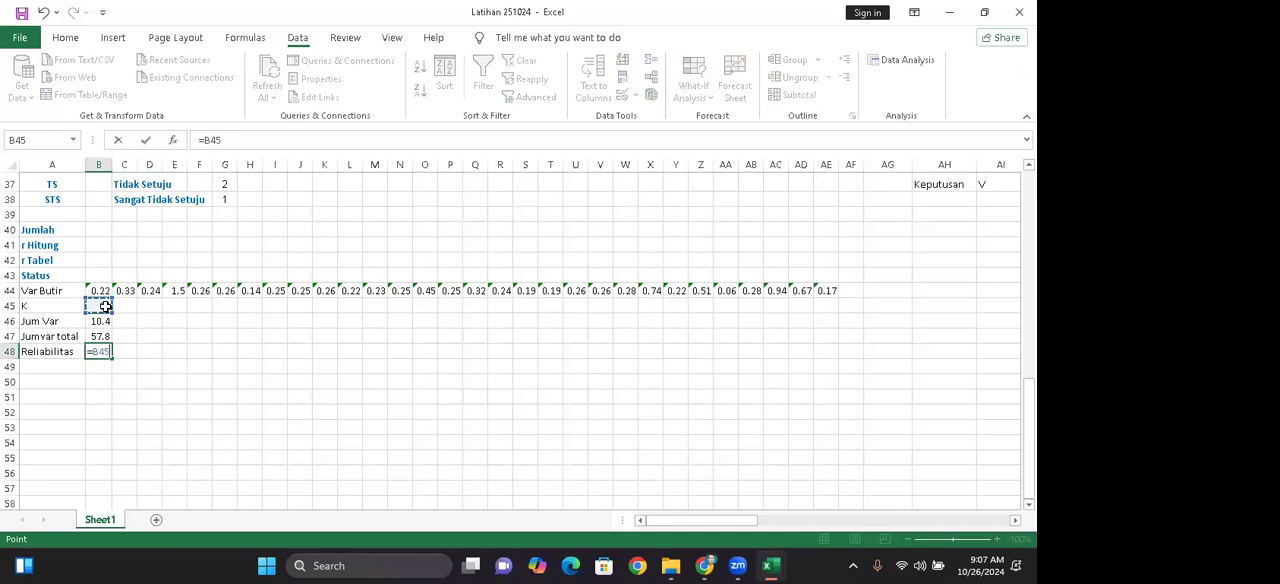
type("/")
left_click(99, 321)
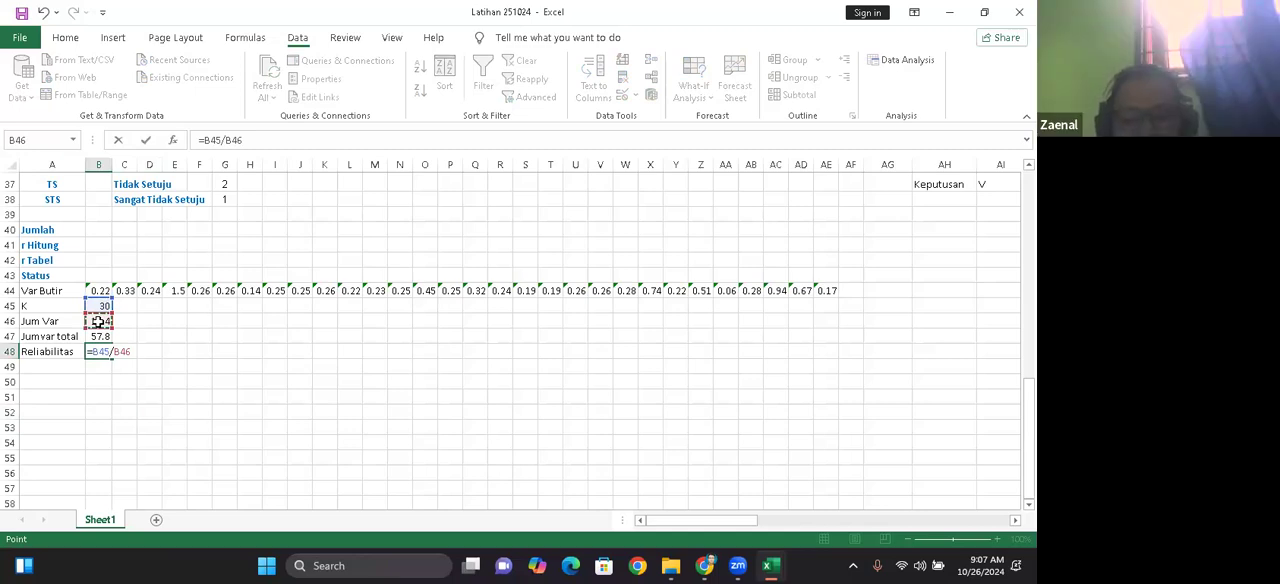
type("*")
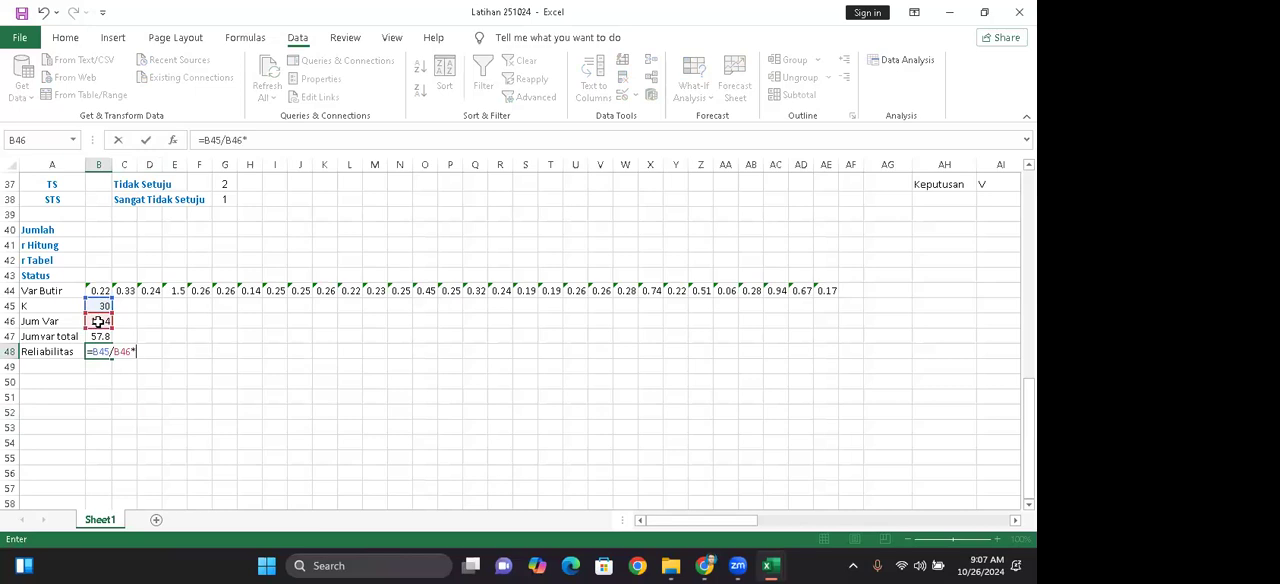
type("(1")
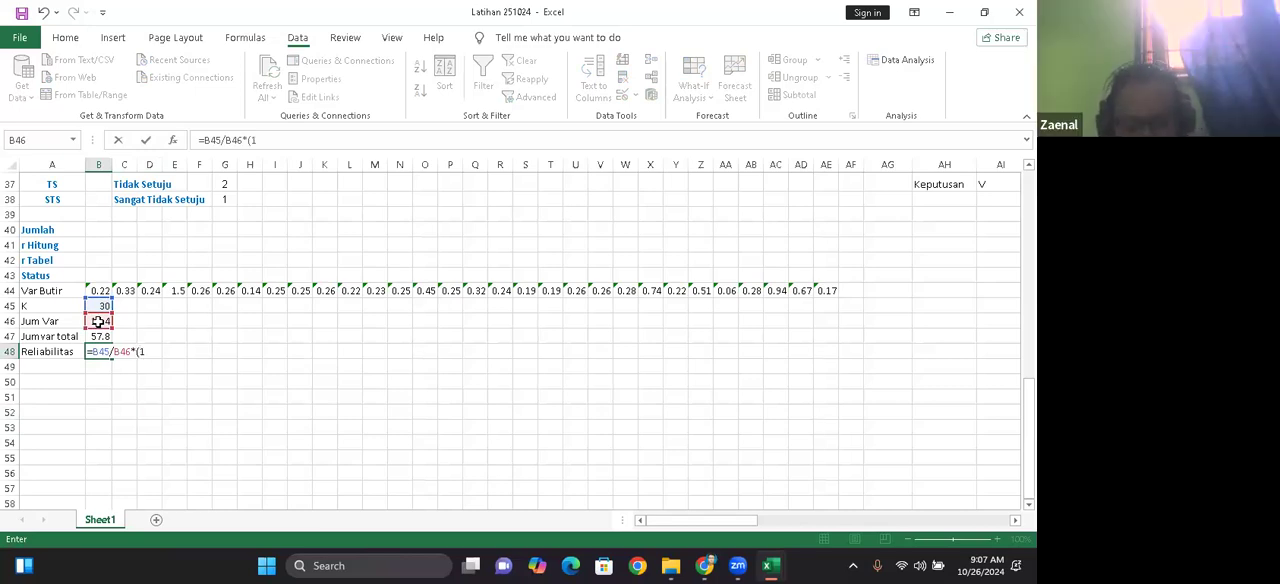
type("-")
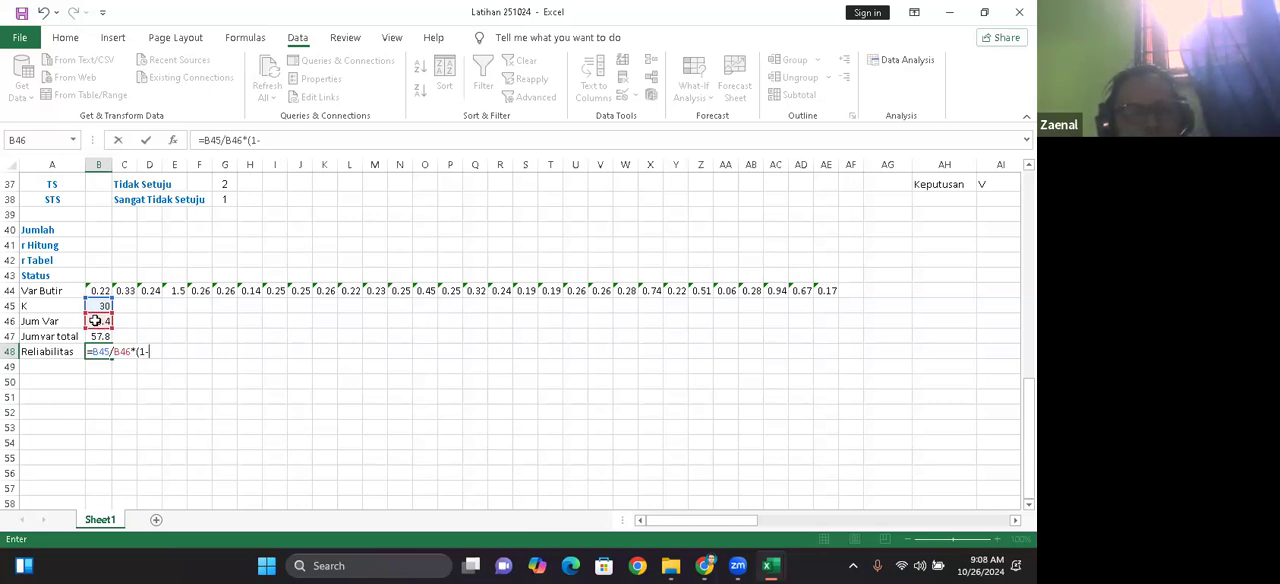
left_click(97, 321)
type("/")
left_click(100, 336)
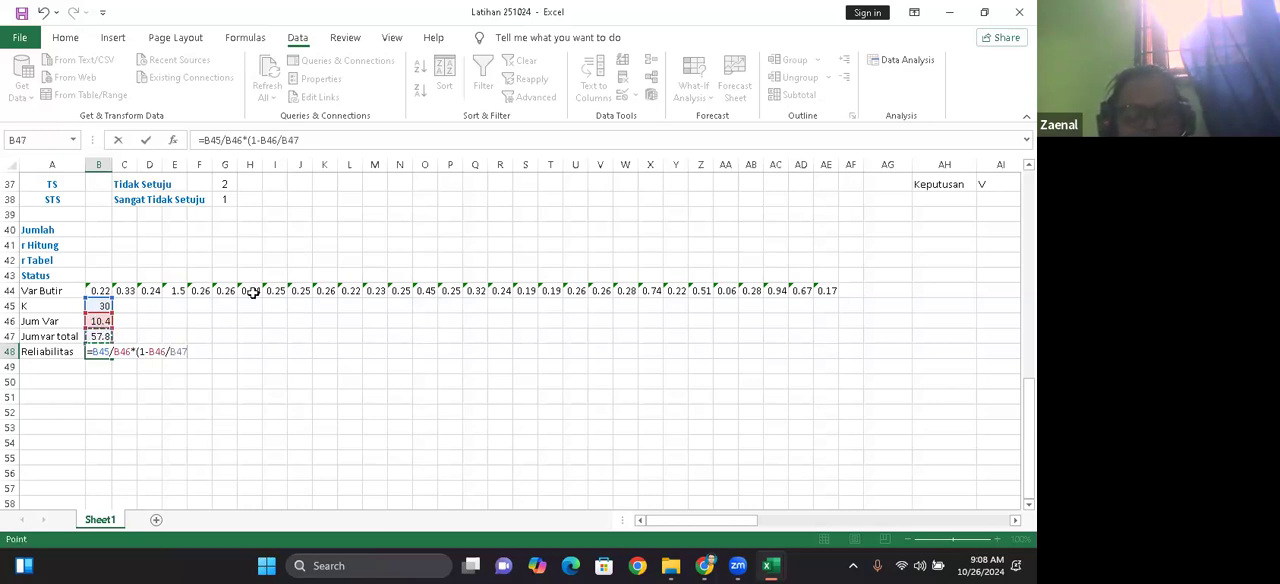
type(")")
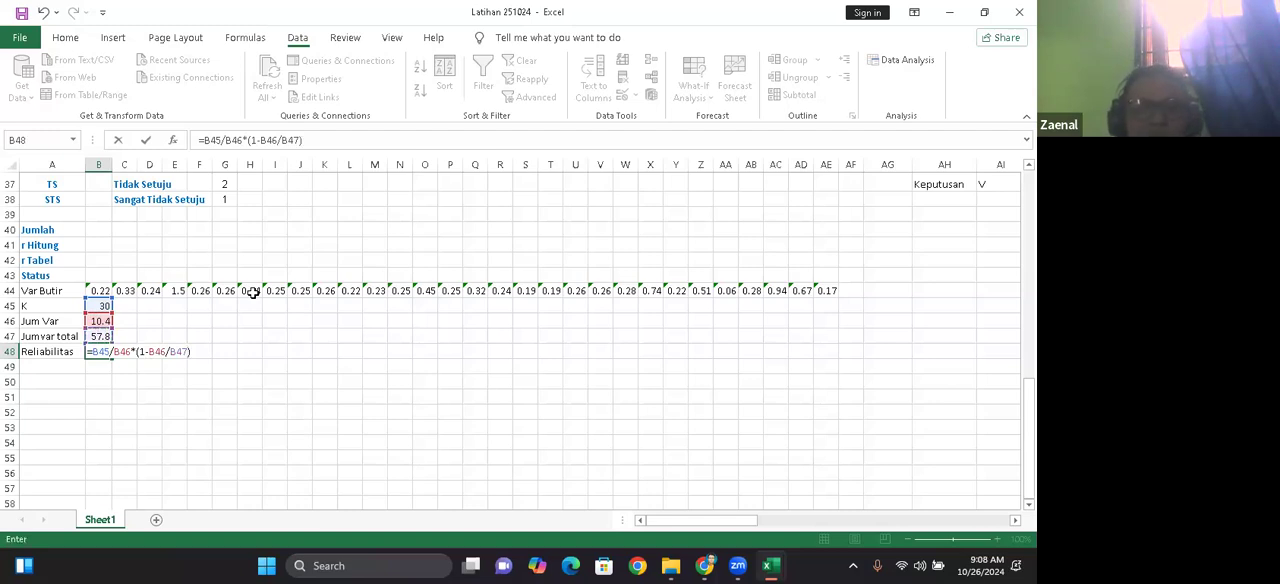
key("Return")
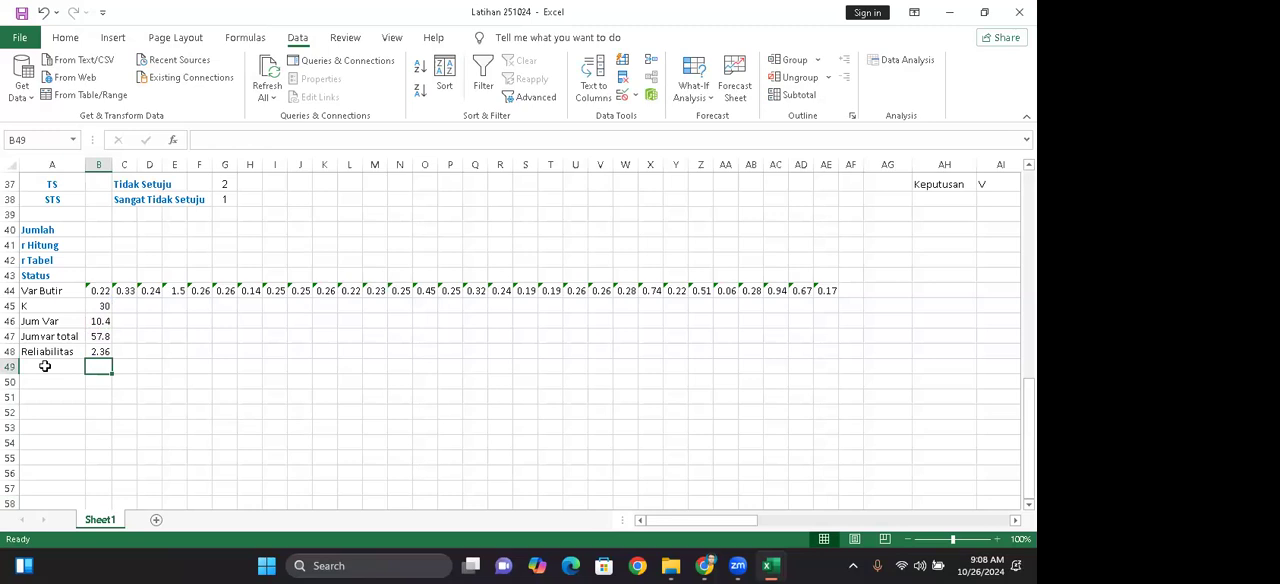
Step: Enter the reliability threshold 0.70 in cell A49, below the Reliabilitas label
left_click(45, 366)
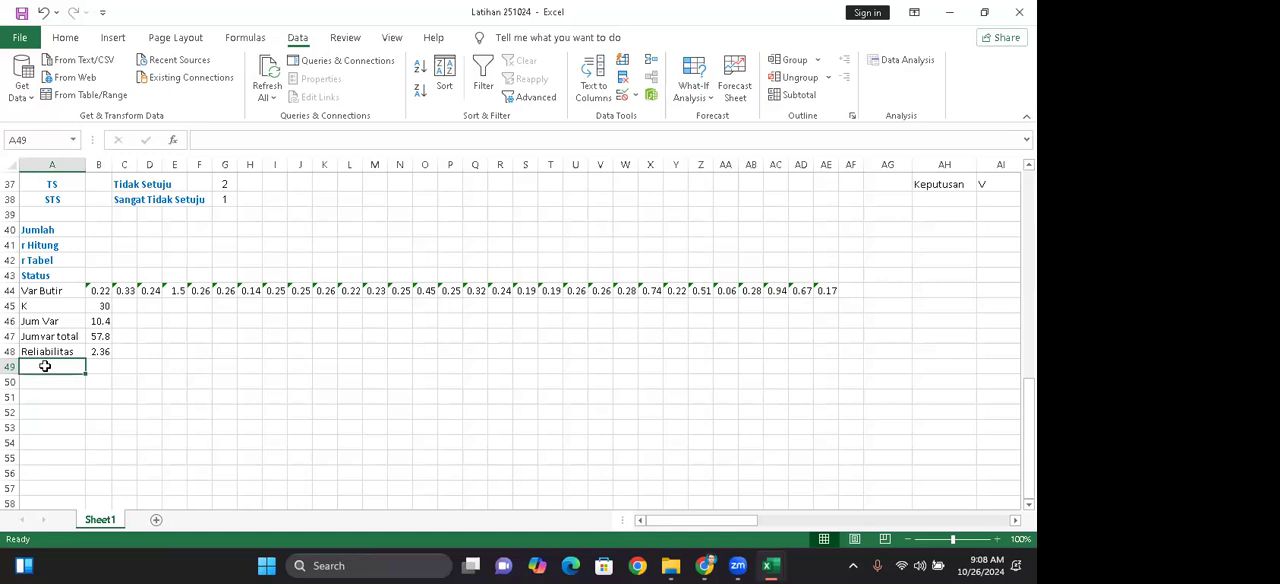
type("0.")
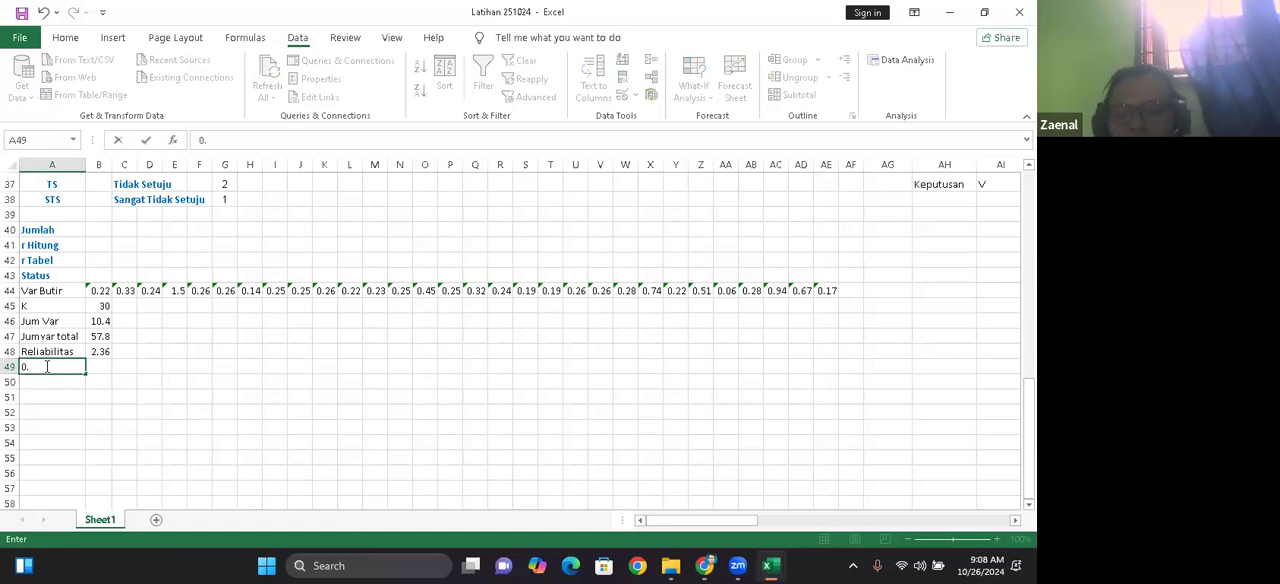
type("70")
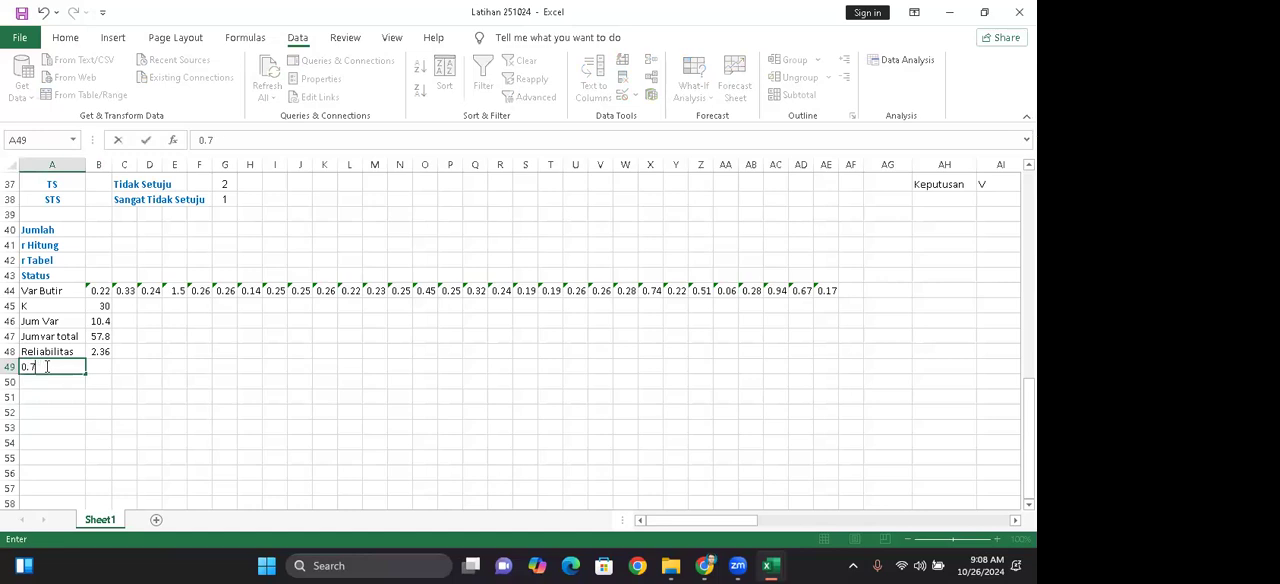
left_click(100, 425)
Step: Start an IF function in B49 with the logical test B48>A49, comparing the reliability coefficient with the threshold
left_click(104, 367)
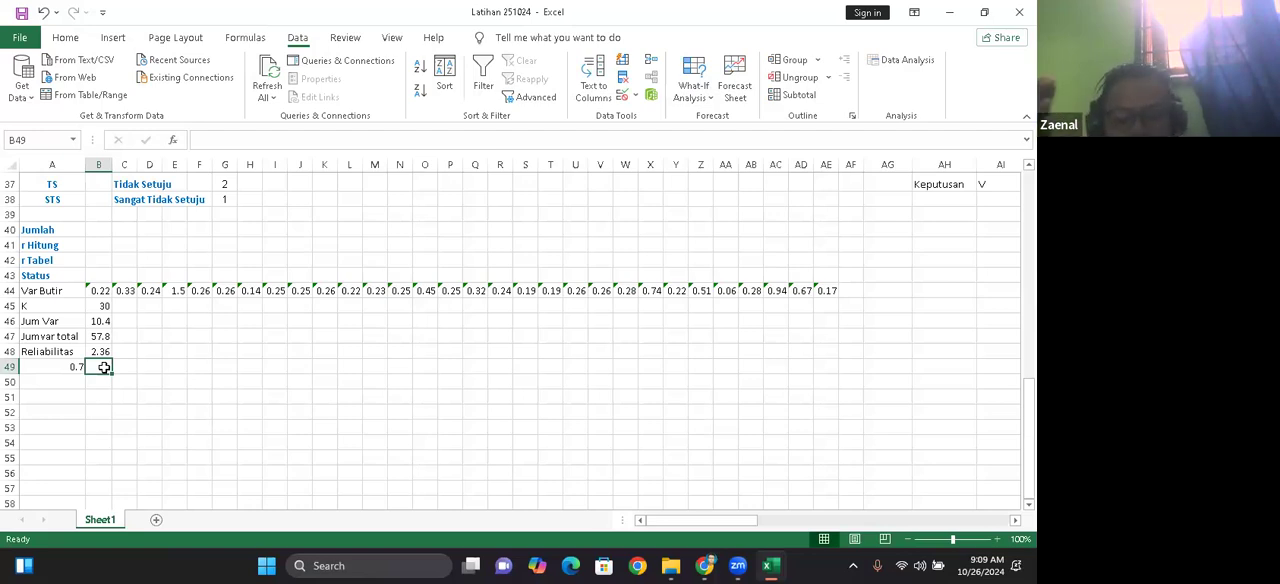
type("=")
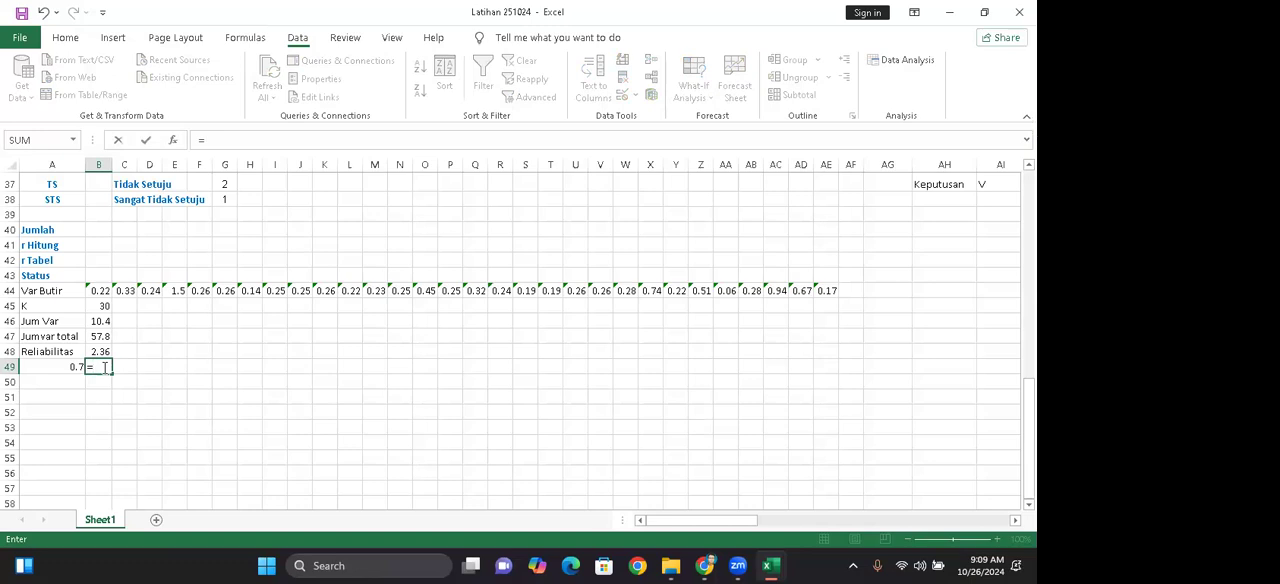
type("i")
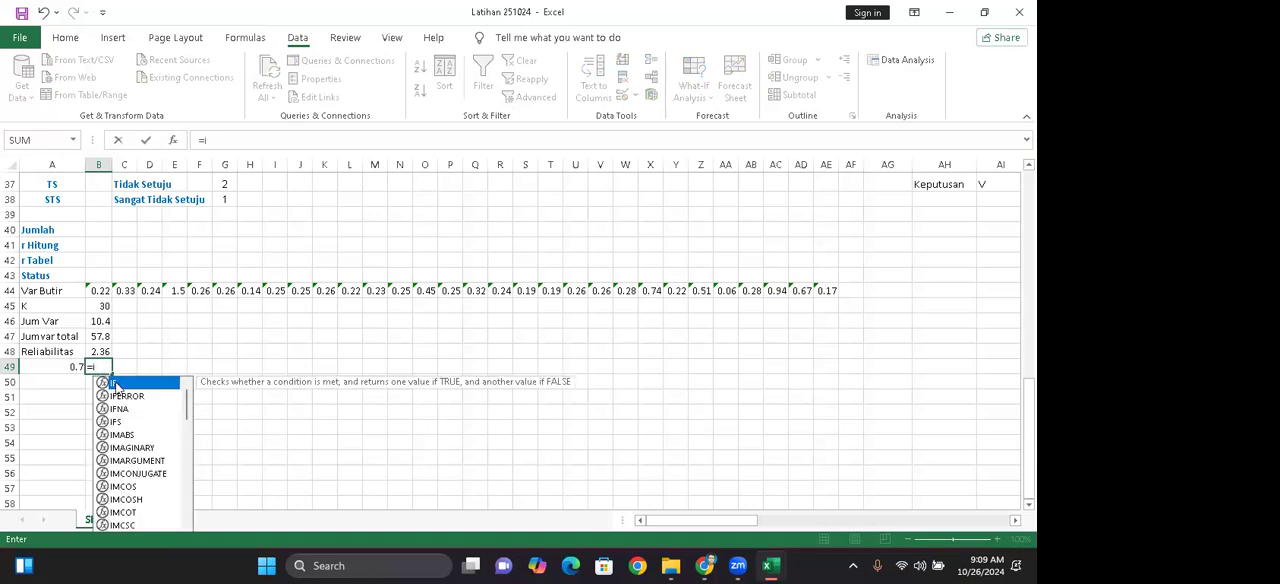
double_click(115, 386)
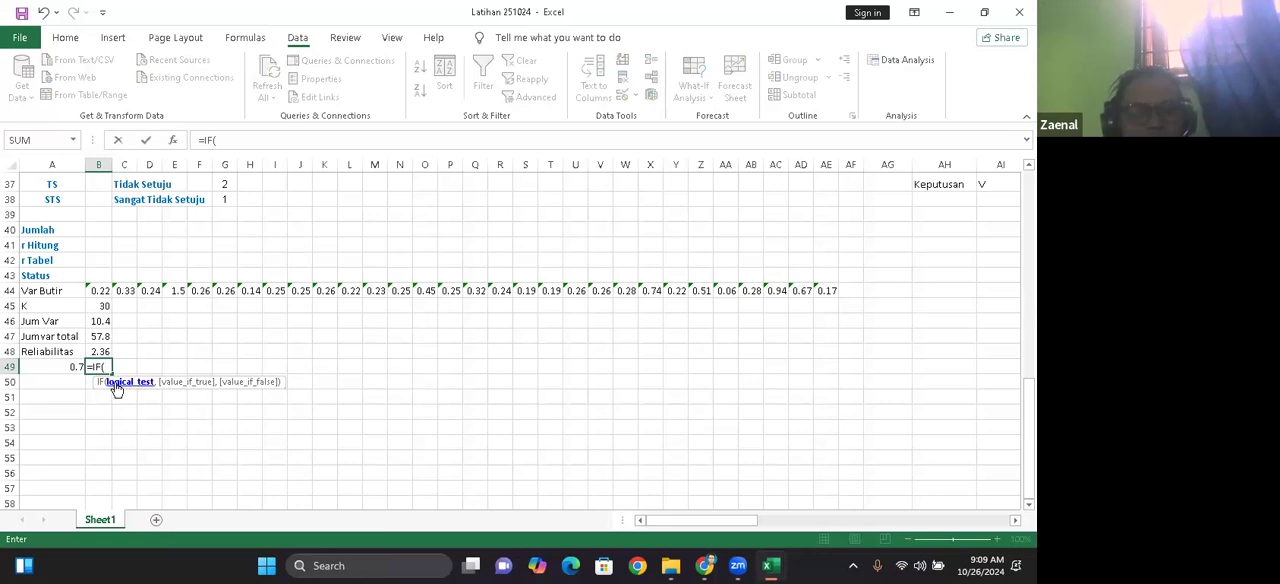
left_click(173, 147)
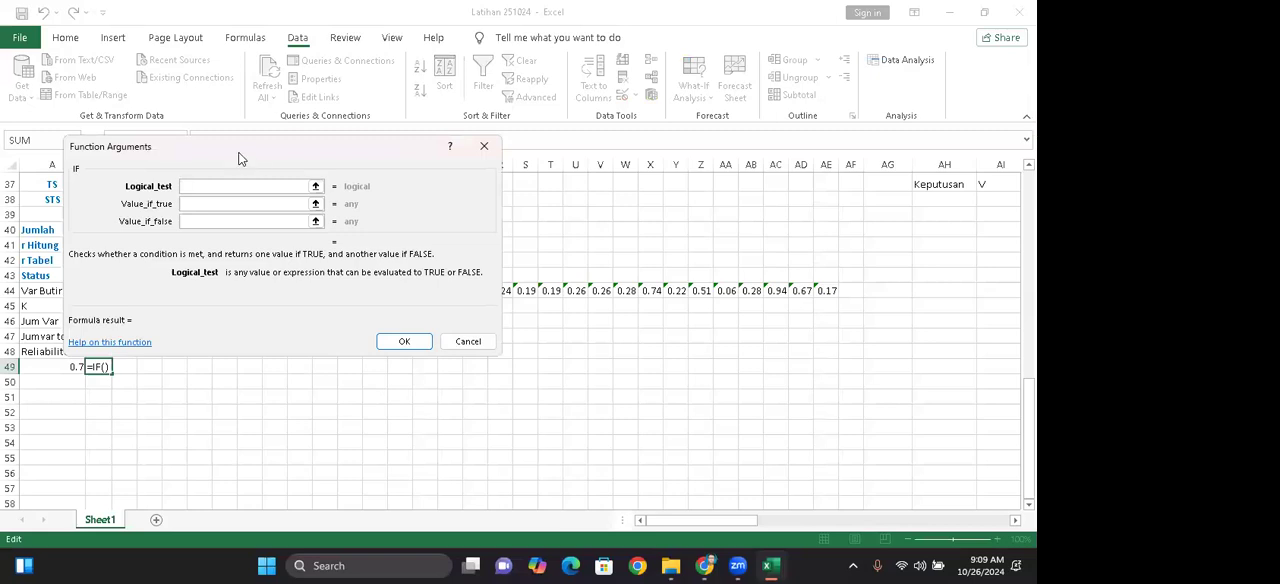
left_click_drag(240, 158, 431, 350)
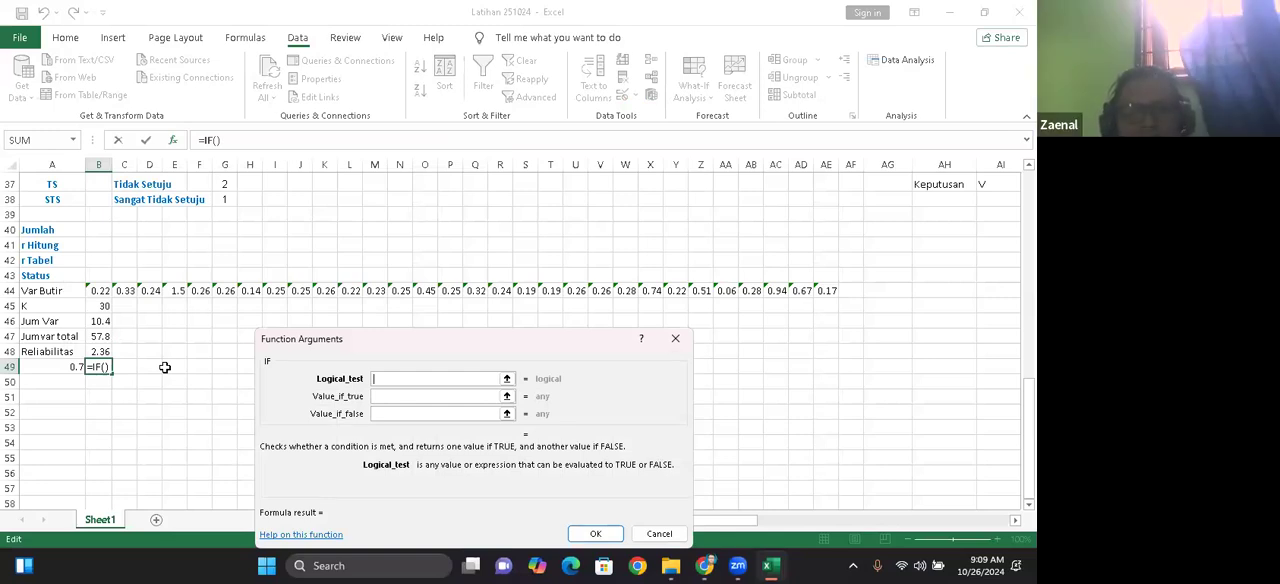
left_click(98, 352)
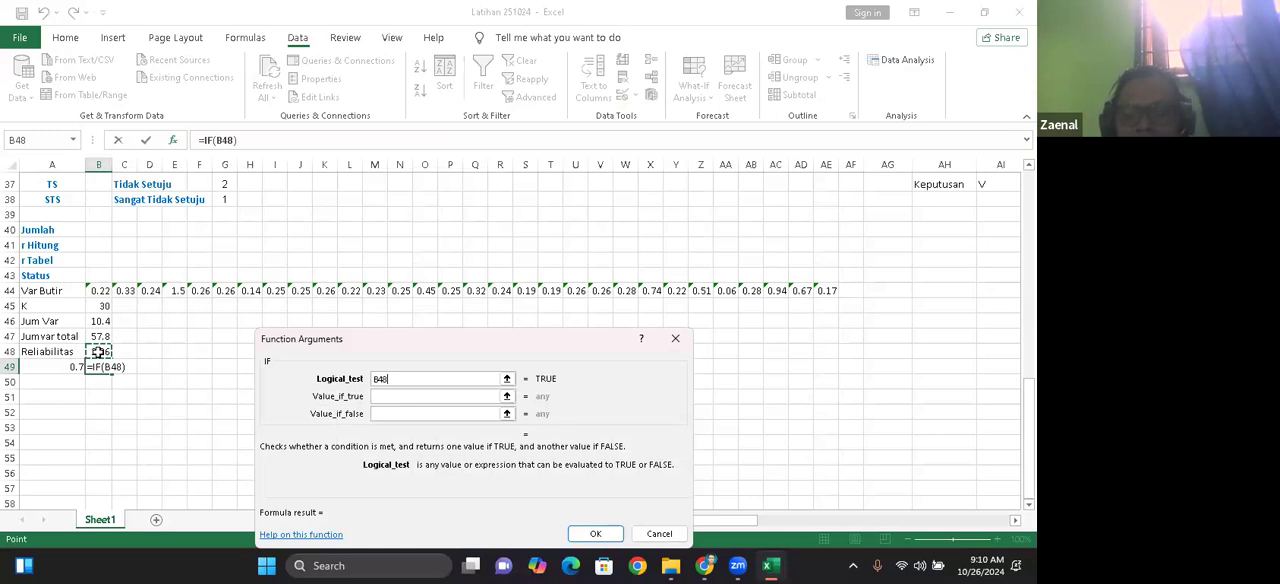
type(">")
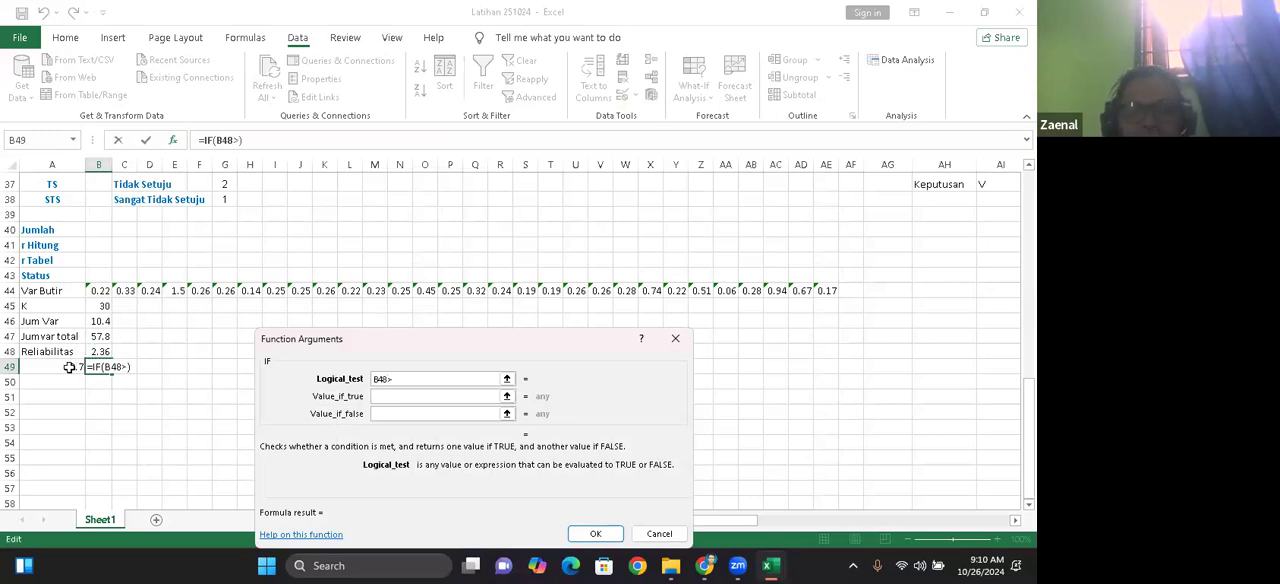
left_click(69, 367)
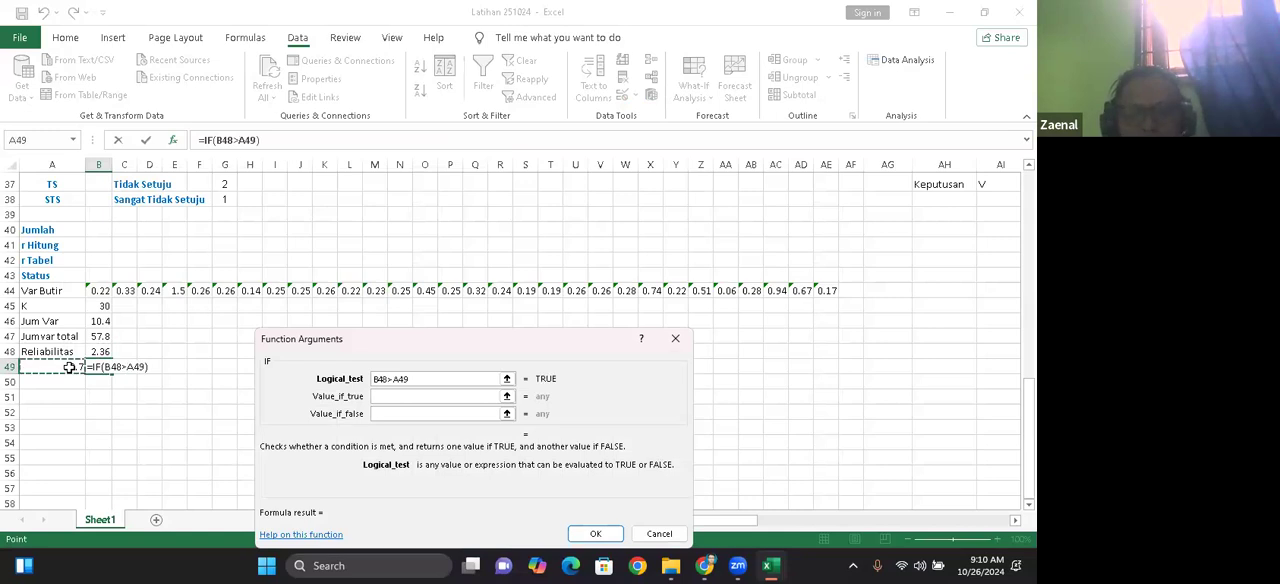
Step: Complete the IF function in B49 so it returns "R" when true and "TR" when false
left_click(390, 396)
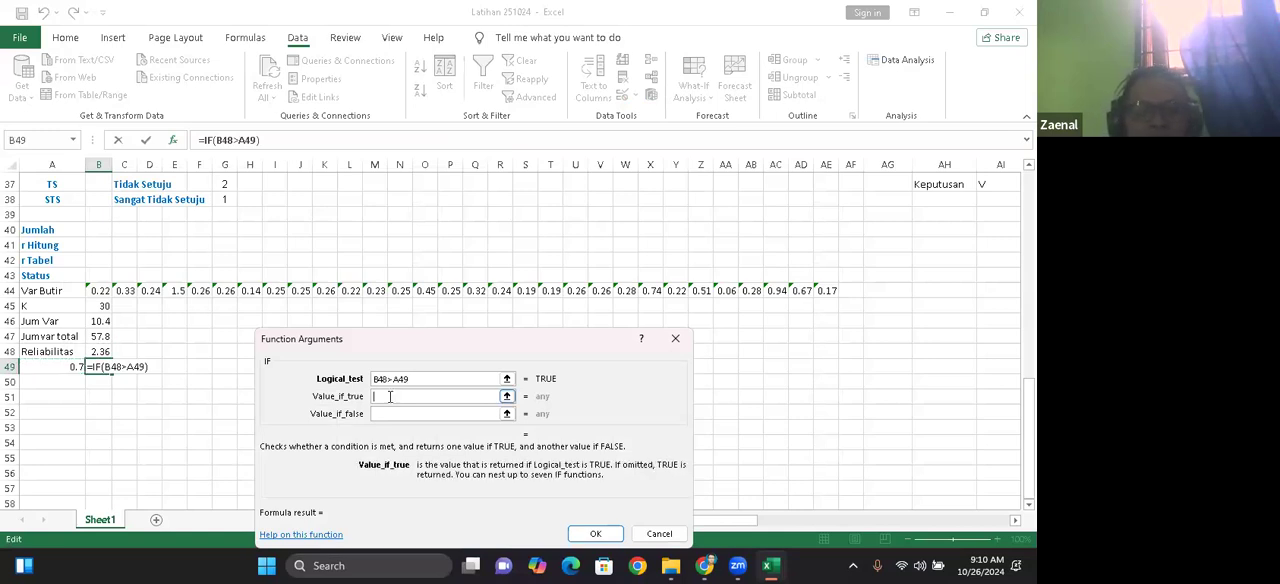
type("R")
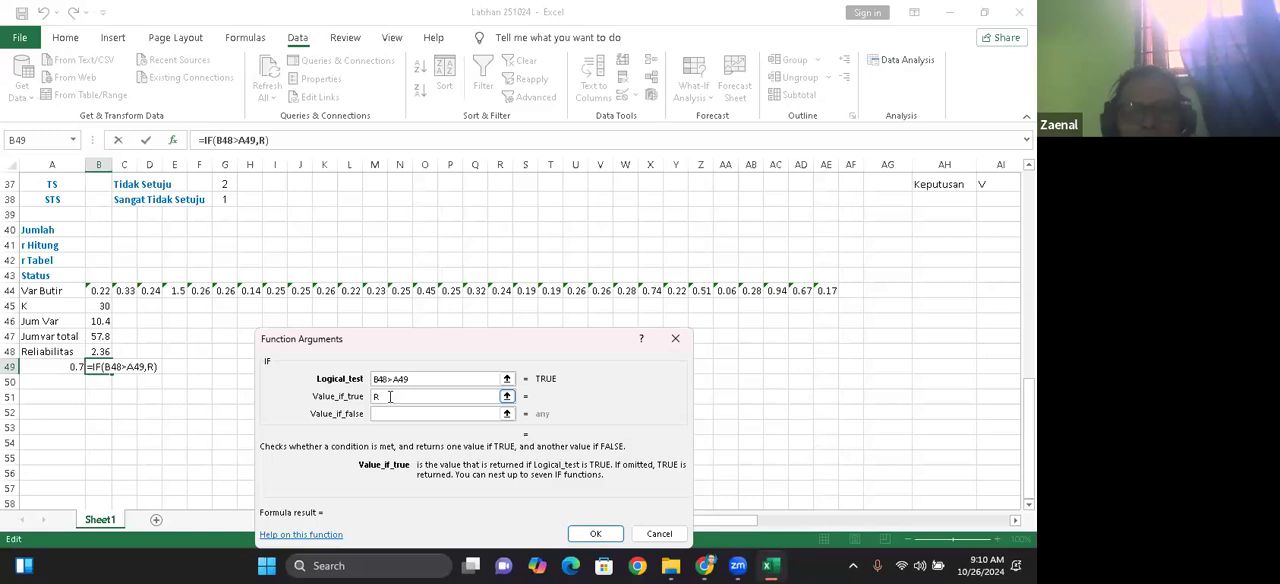
left_click(385, 413)
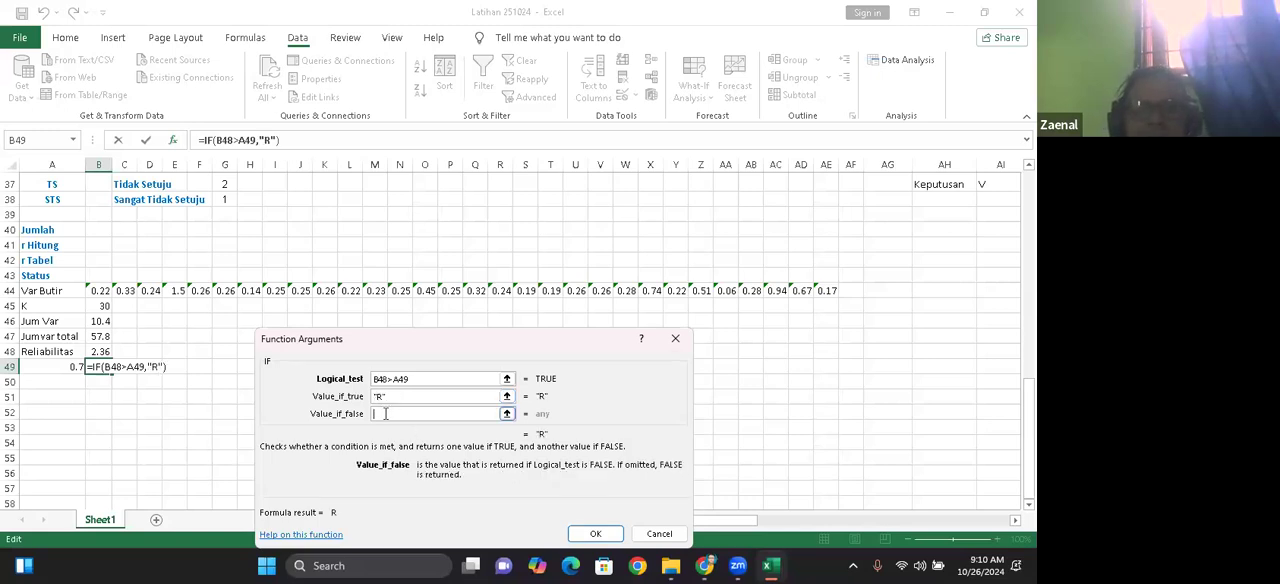
type("TR")
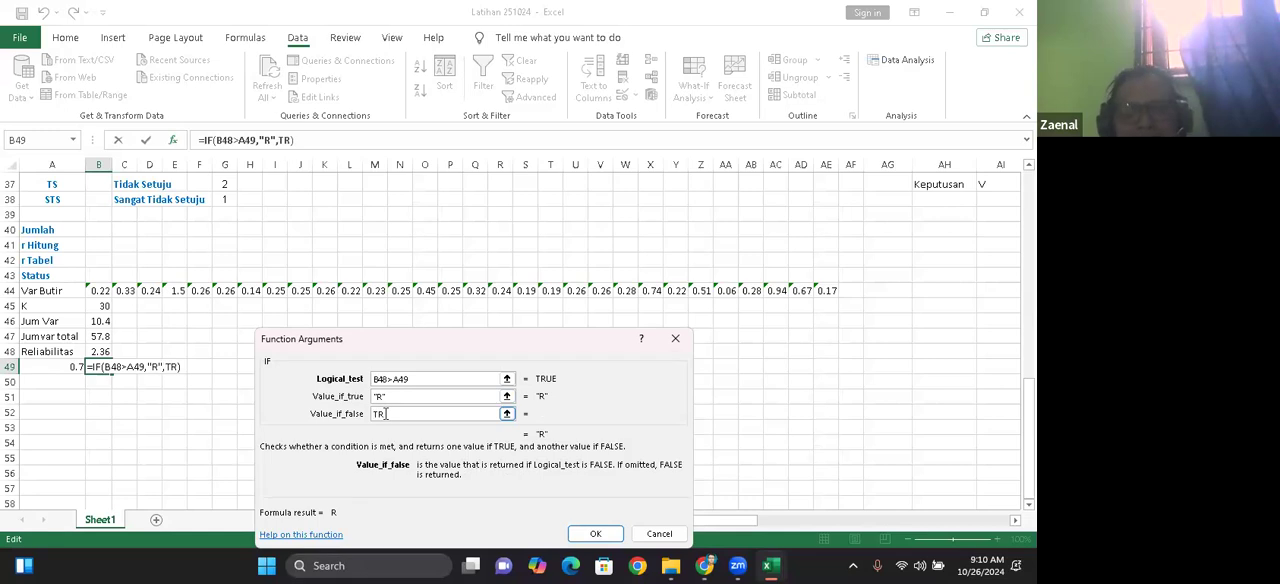
left_click(595, 535)
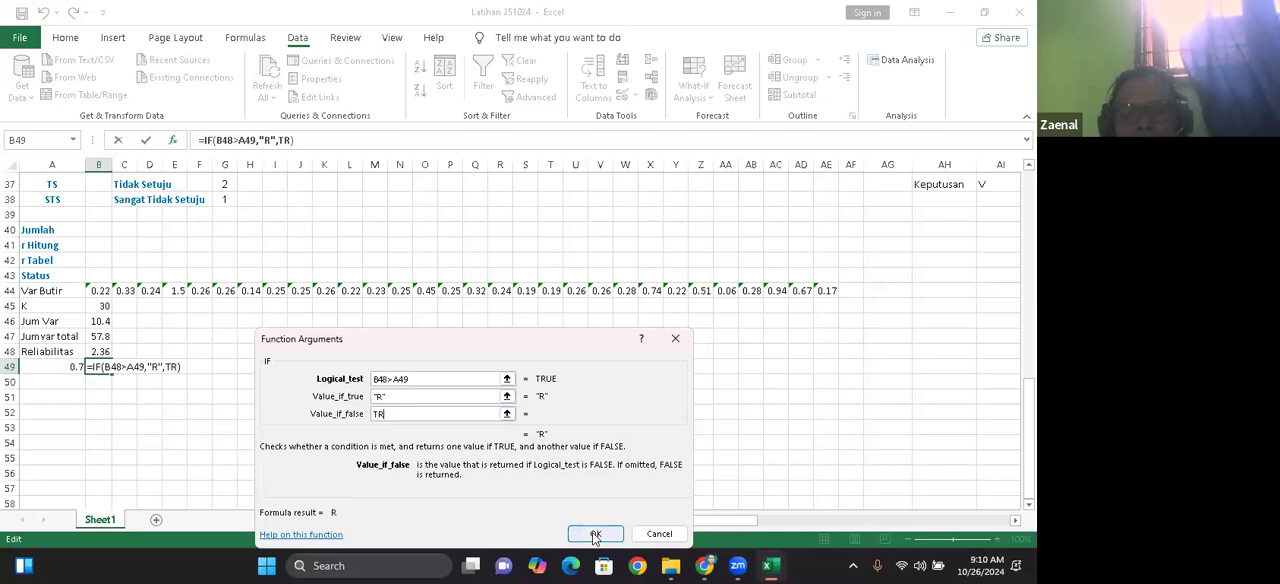
left_click(595, 534)
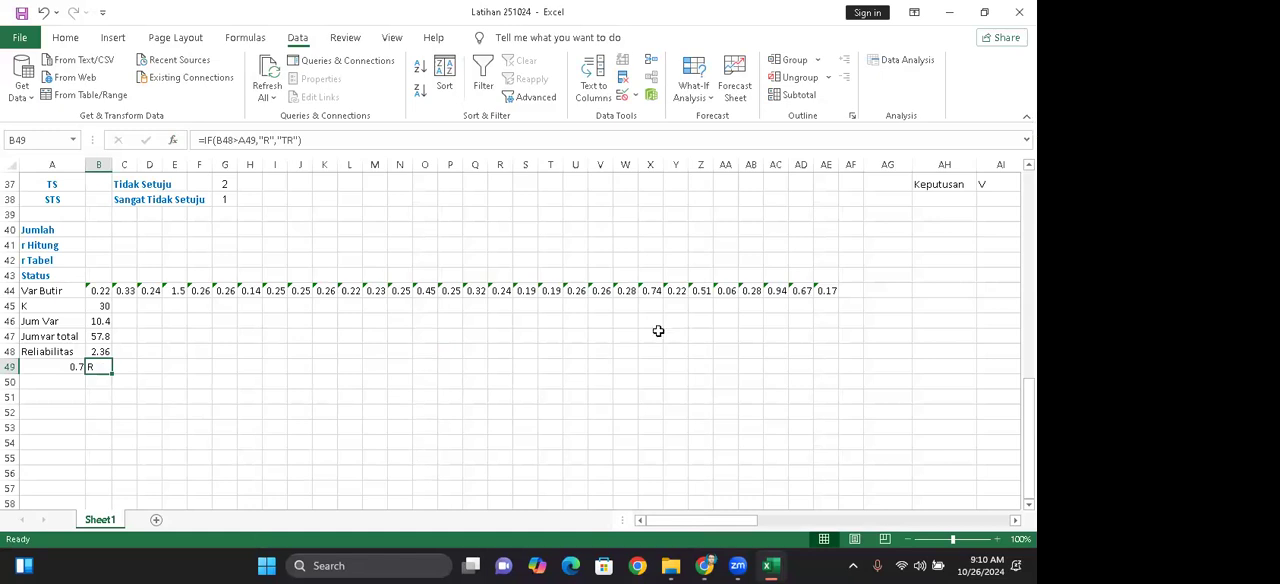
Step: Enter the item number 1 as text in AI38, below the Keputusan row, and fill the series across to 17 in AY38
left_click_drag(1029, 435, 1029, 420)
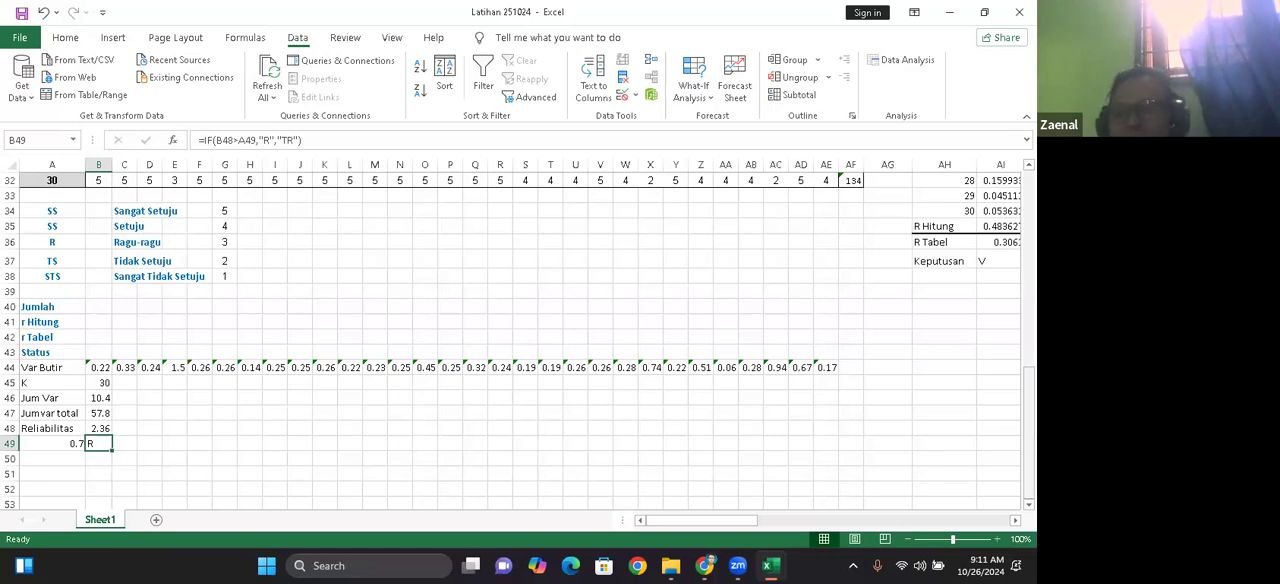
left_click_drag(1028, 400, 1028, 240)
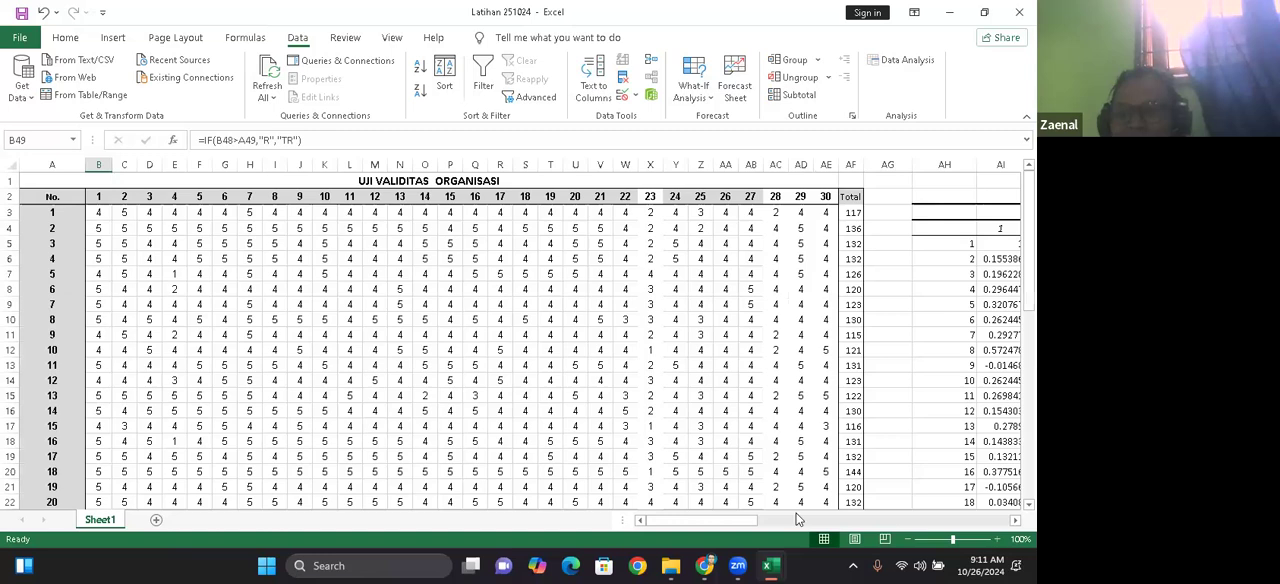
left_click_drag(729, 519, 908, 520)
left_click_drag(1028, 240, 1028, 430)
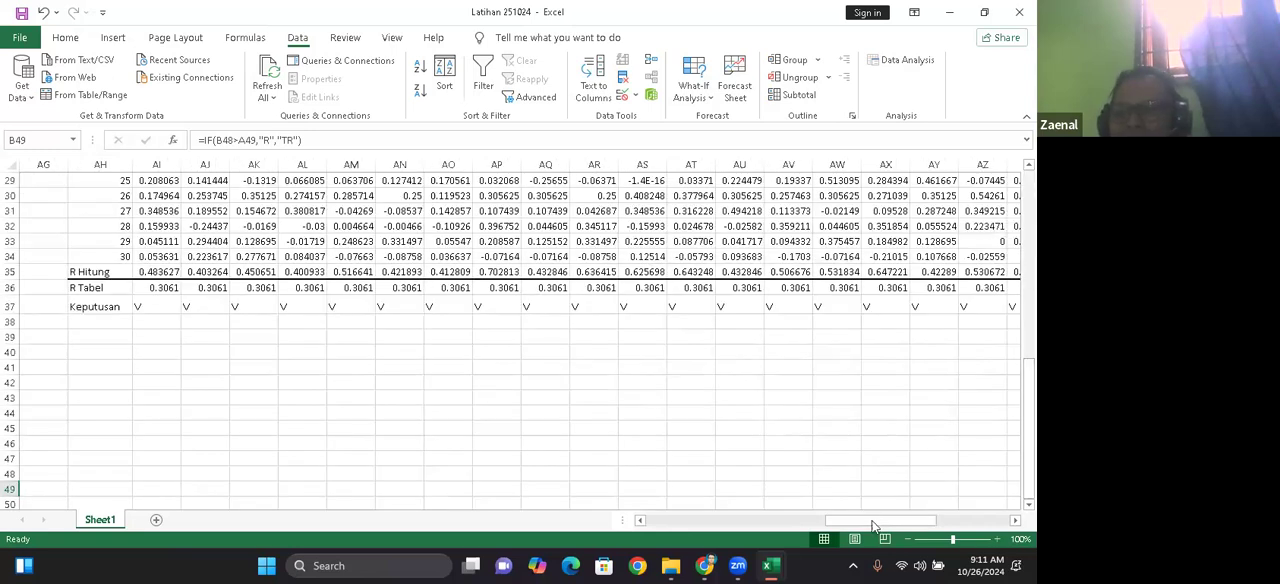
left_click_drag(880, 527, 881, 527)
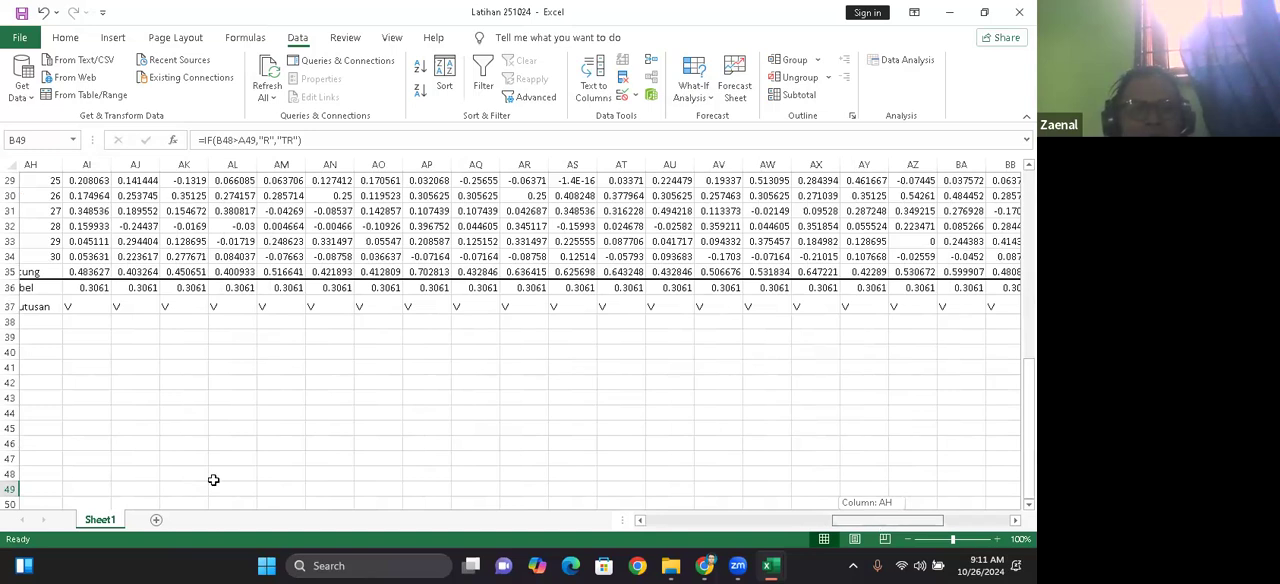
left_click(108, 320)
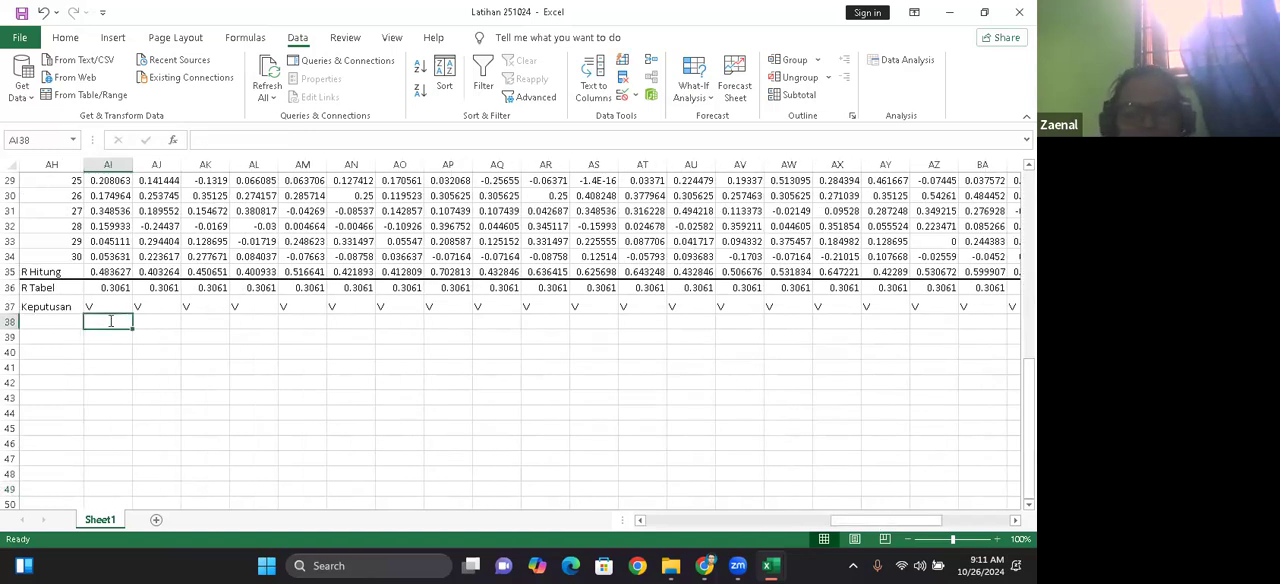
type("'1")
left_click_drag(133, 327, 704, 404)
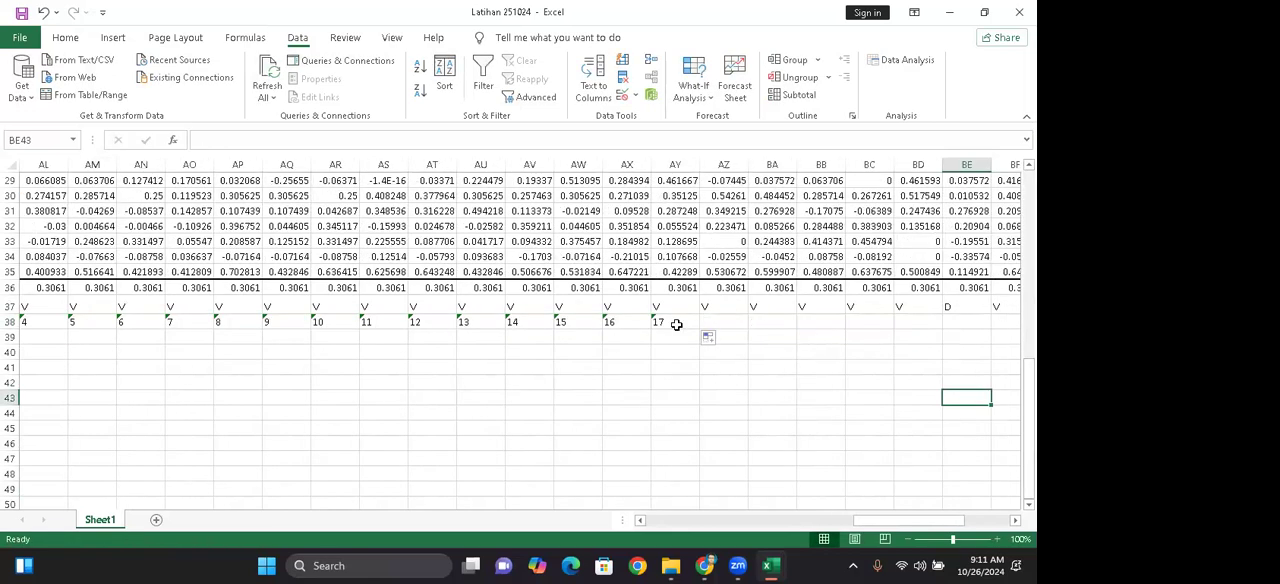
Step: Extend the item numbering in row 38 from 17 in AY38 to 30 in BL38
left_click(676, 324)
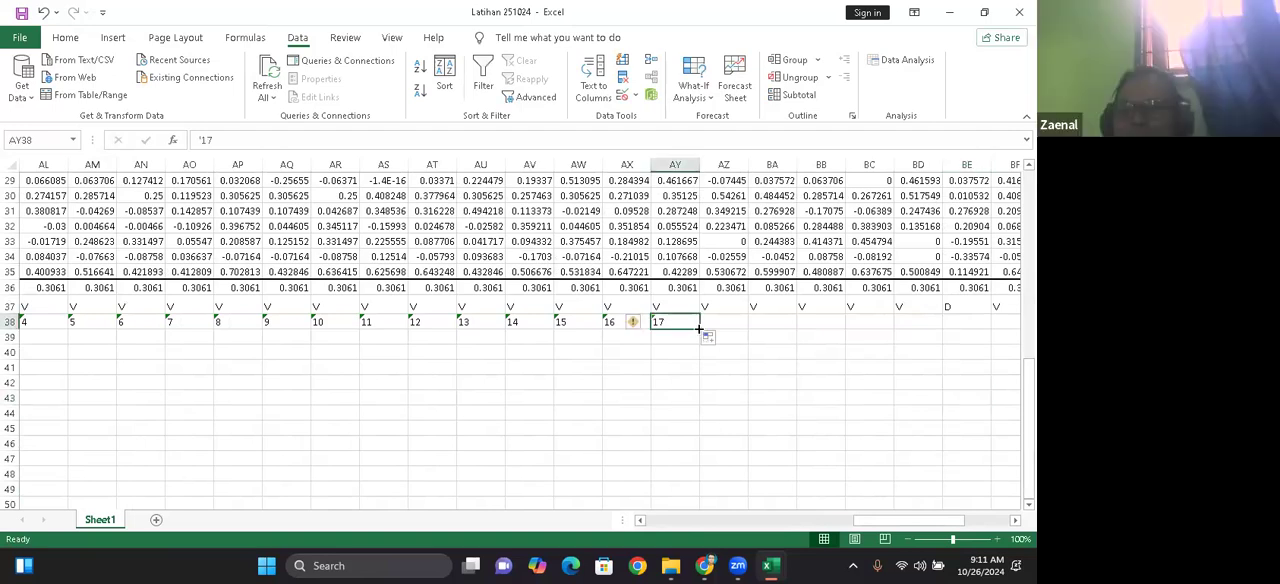
left_click_drag(701, 328, 940, 322)
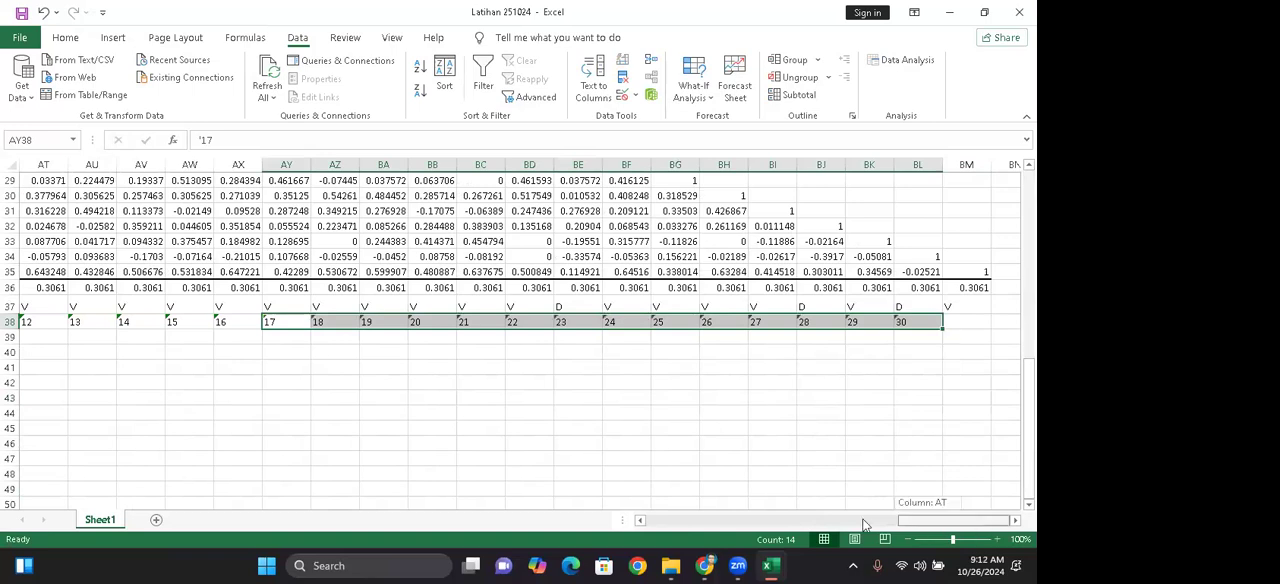
left_click(755, 472)
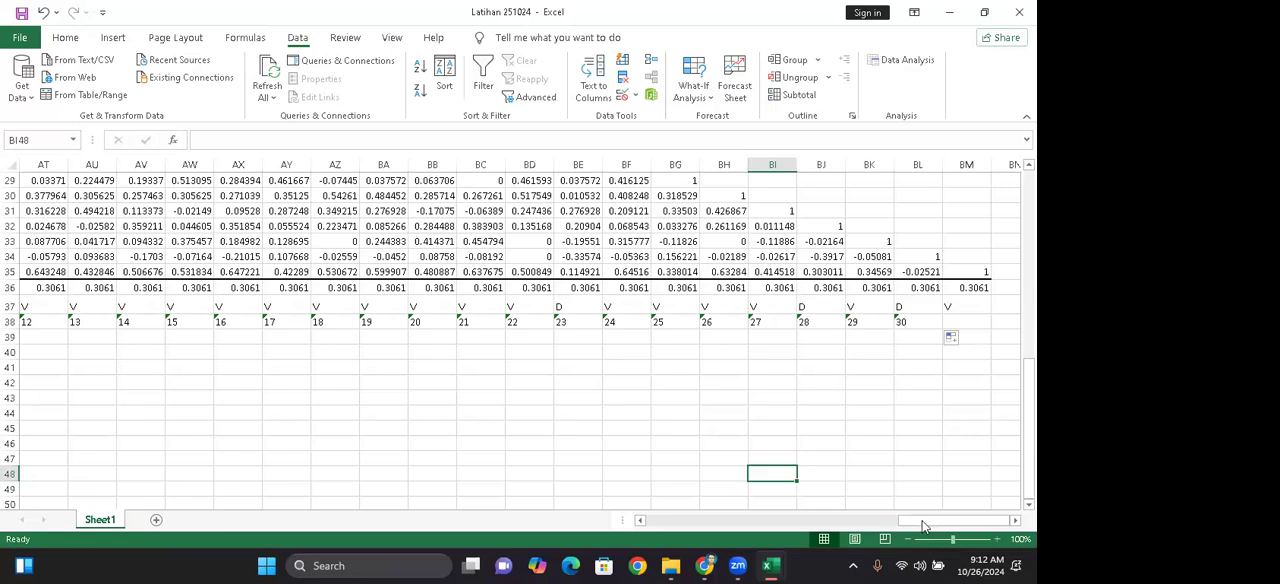
Step: Review the Keputusan decisions against the item numbers in row 38, and the reliability results in rows 44 to 49
left_click_drag(958, 524, 963, 522)
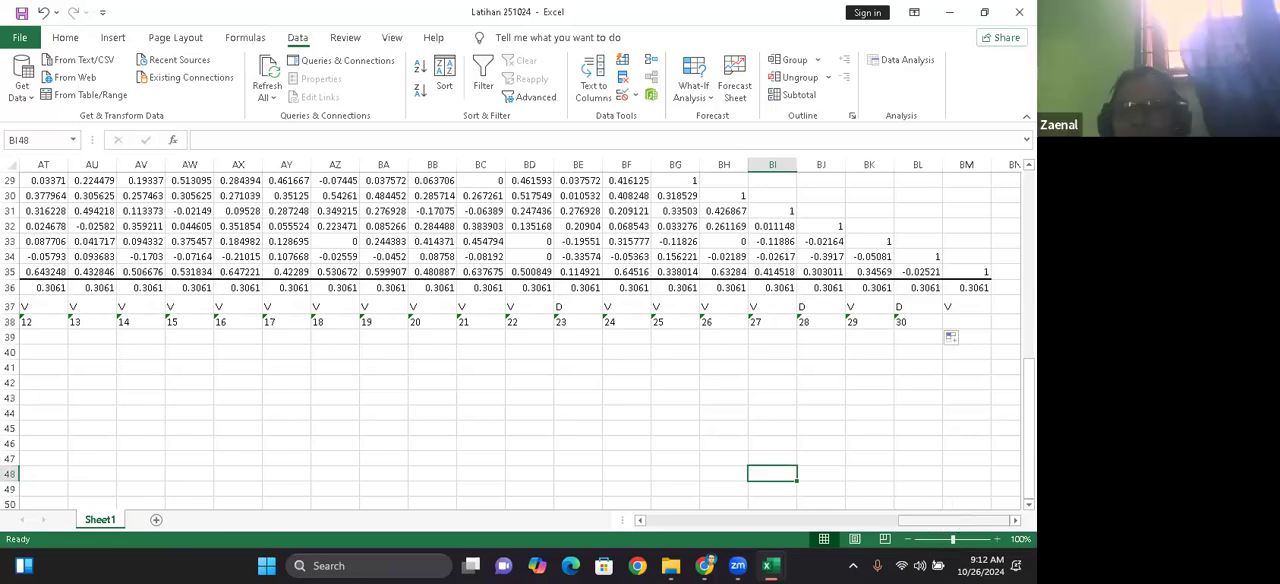
left_click_drag(1028, 401, 1028, 399)
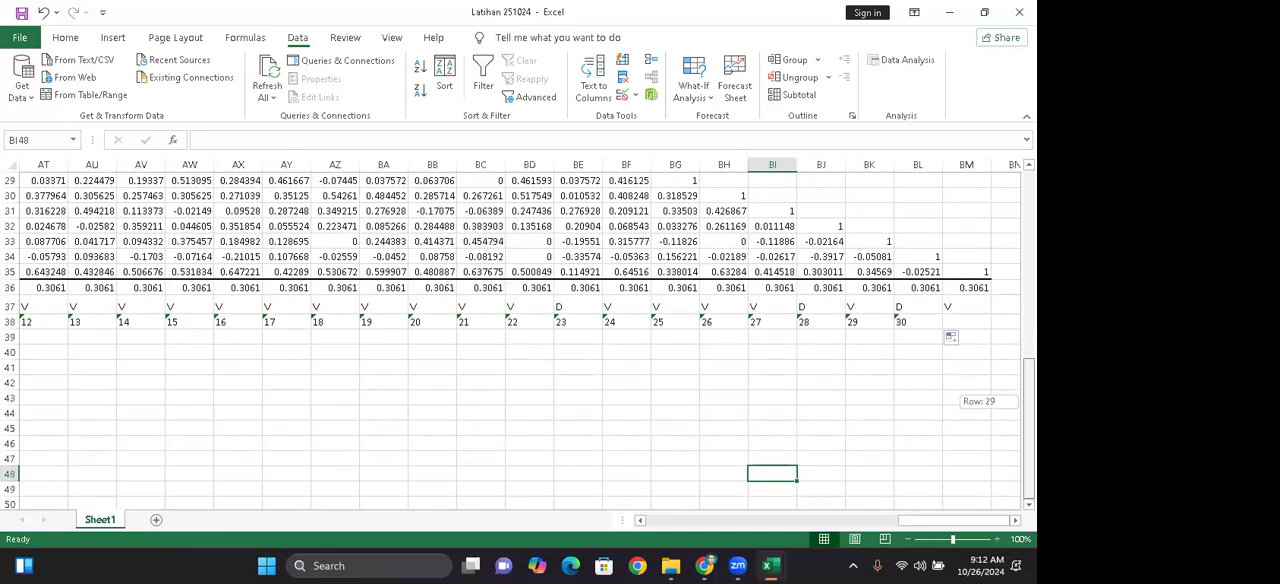
left_click_drag(955, 521, 1010, 521)
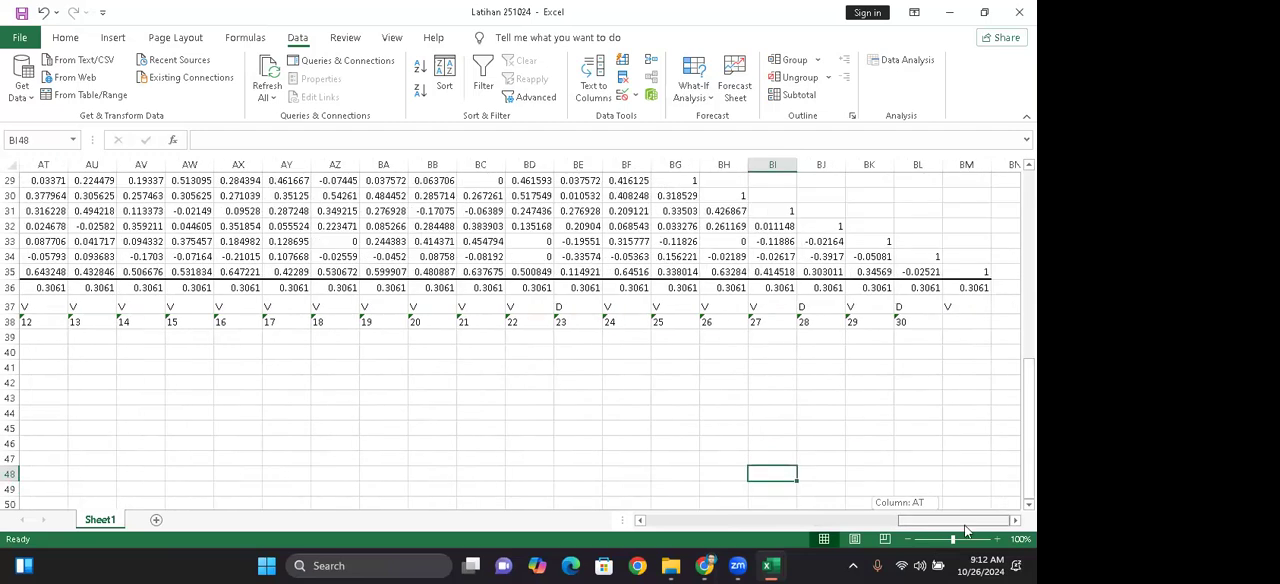
left_click_drag(841, 523, 625, 518)
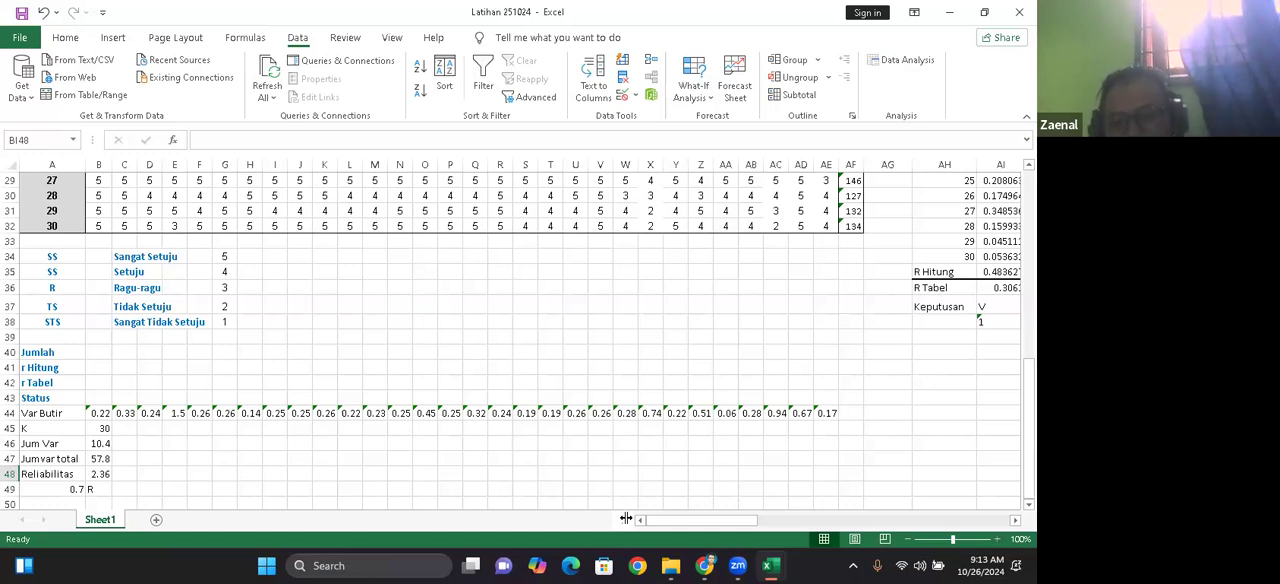
left_click_drag(704, 531, 944, 540)
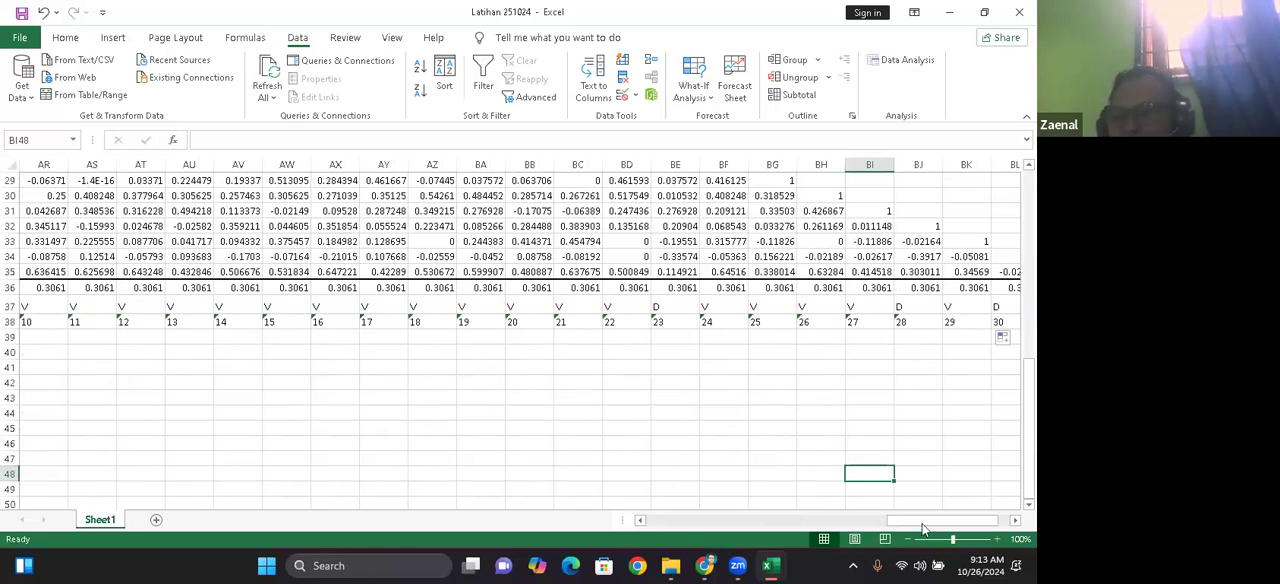
scroll(965, 507, "right", 2)
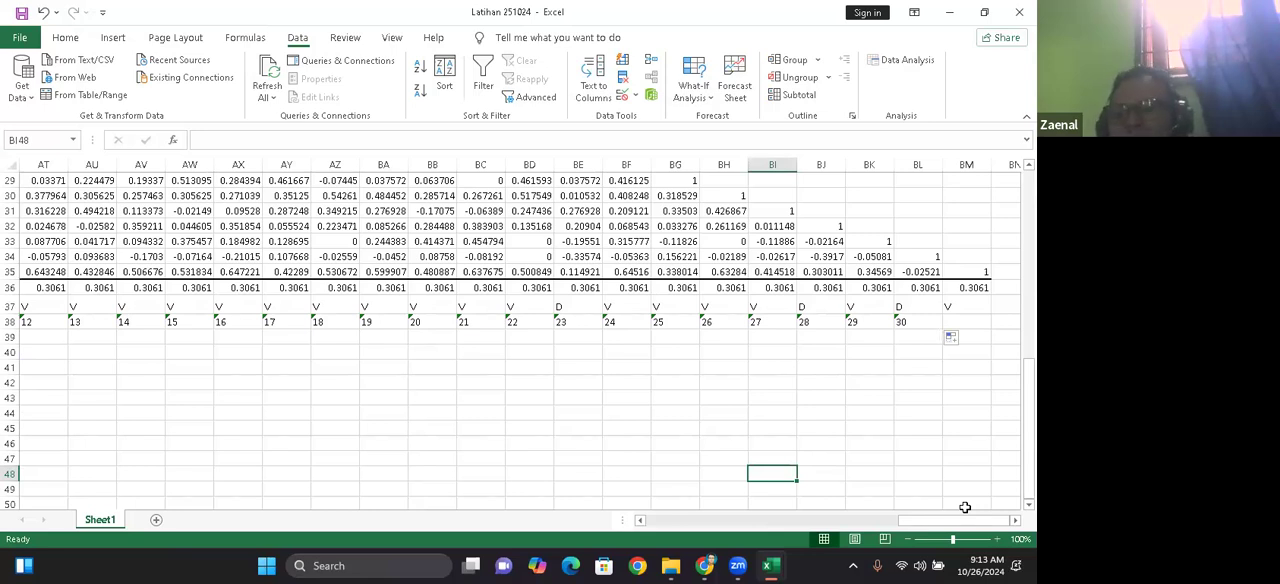
left_click_drag(933, 527, 681, 521)
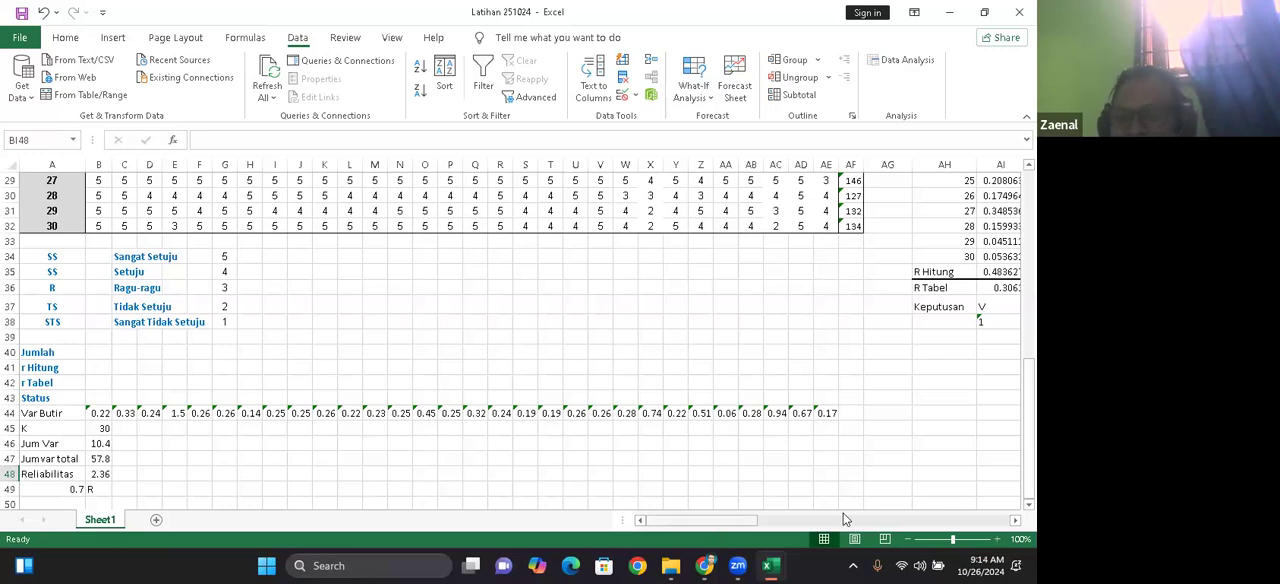
scroll(532, 422, "right", 8)
left_click(532, 424)
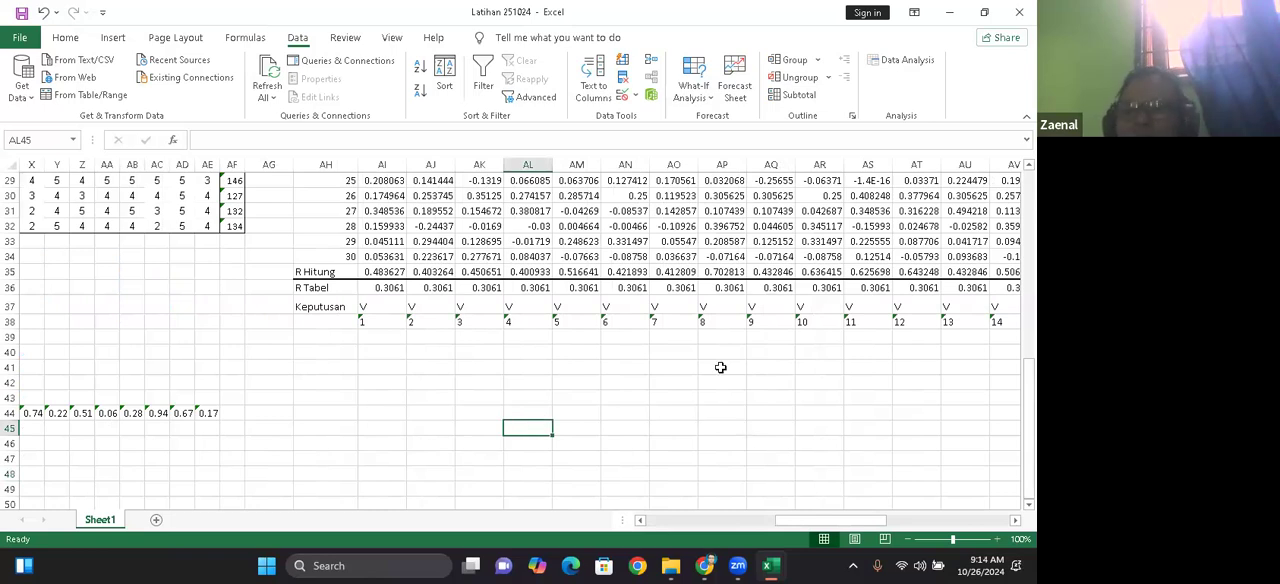
left_click(674, 211)
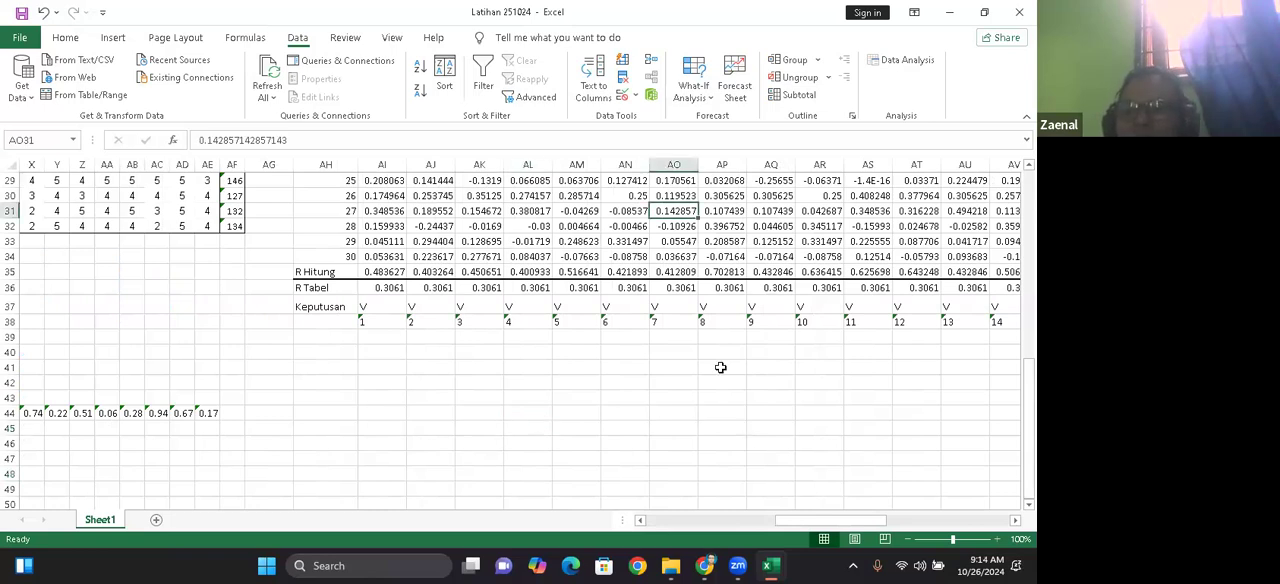